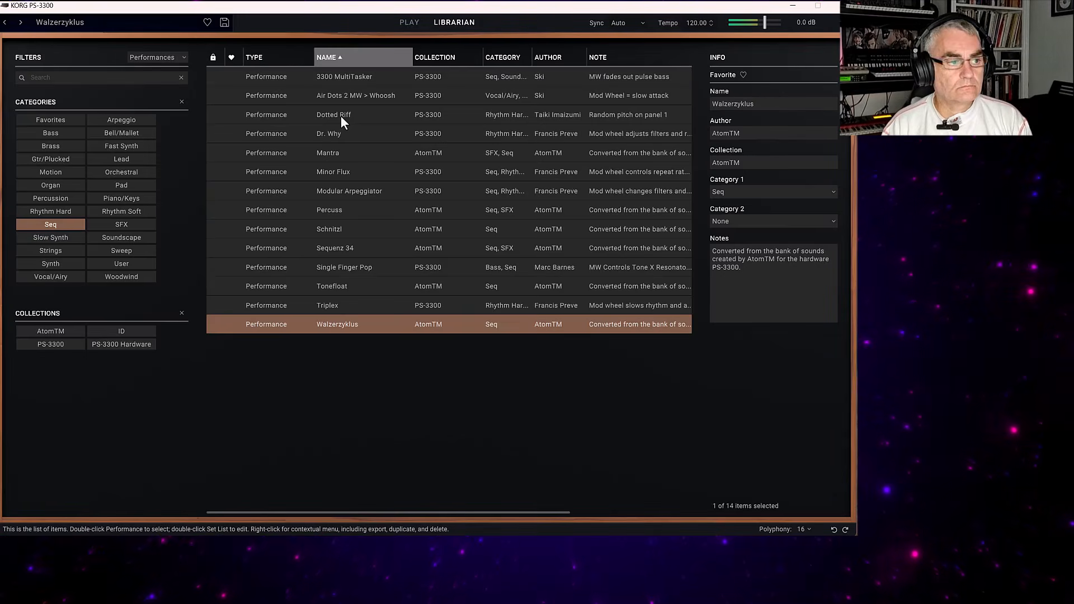
Open the main play view of the Walzerzyklus performance and examine the MG1 modulation controls on the three panels.
click(409, 22)
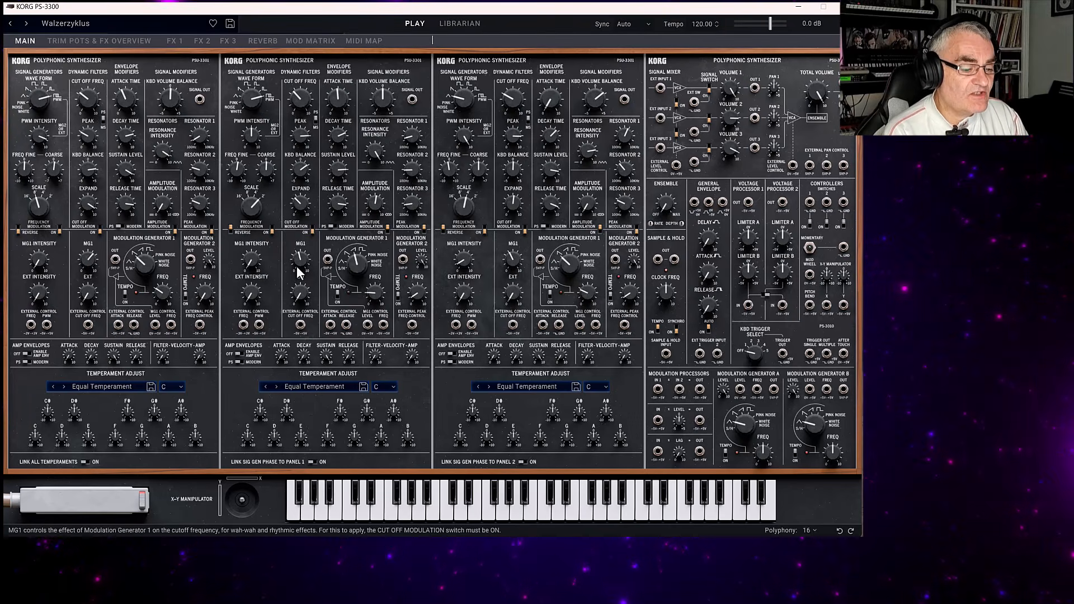
mouse_move(159, 205)
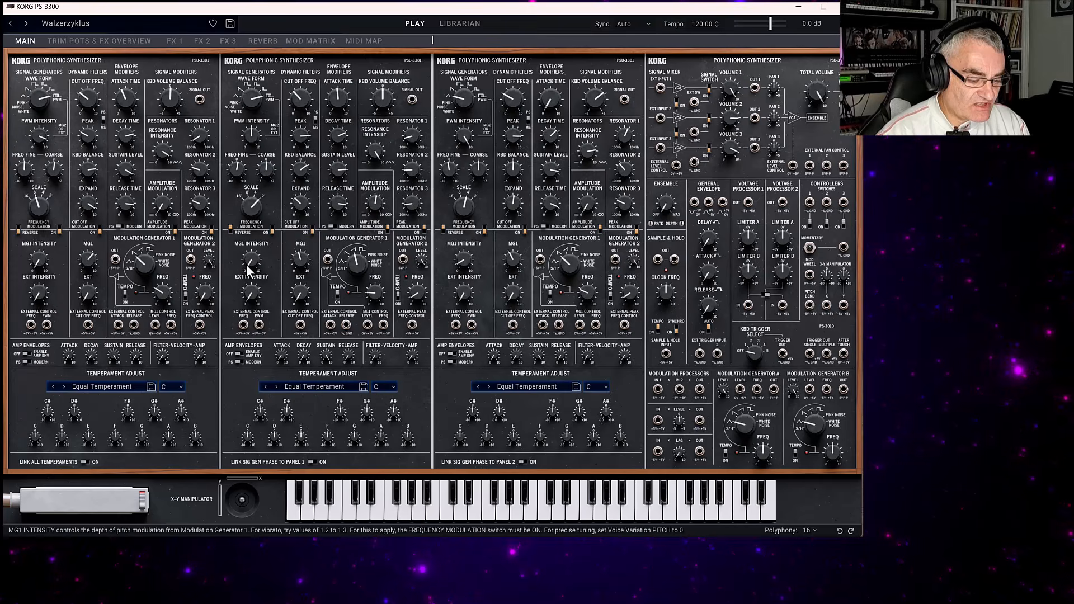
mouse_move(249, 270)
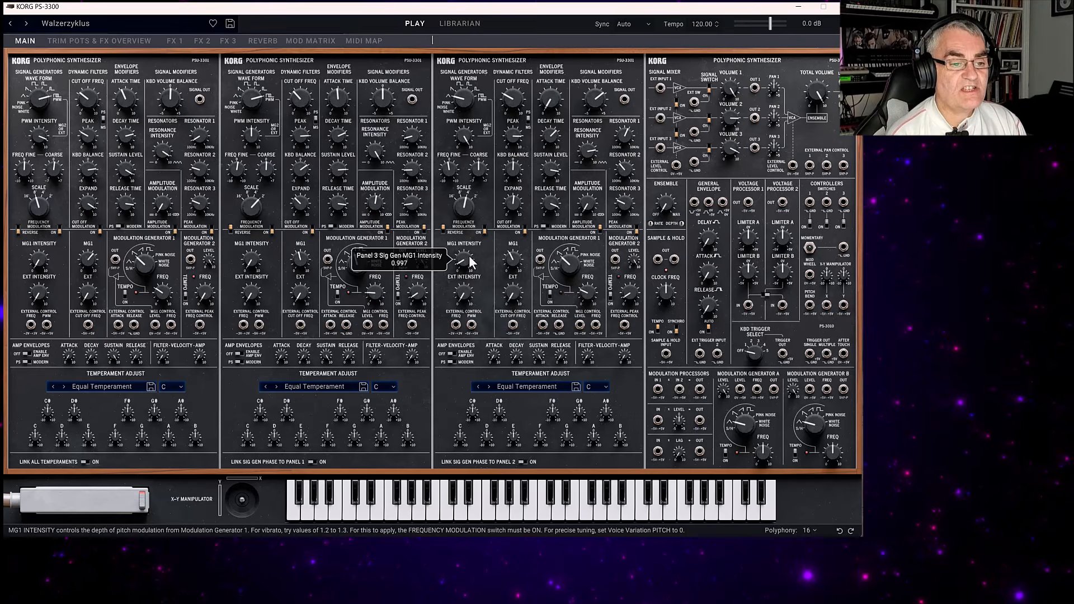
mouse_move(509, 273)
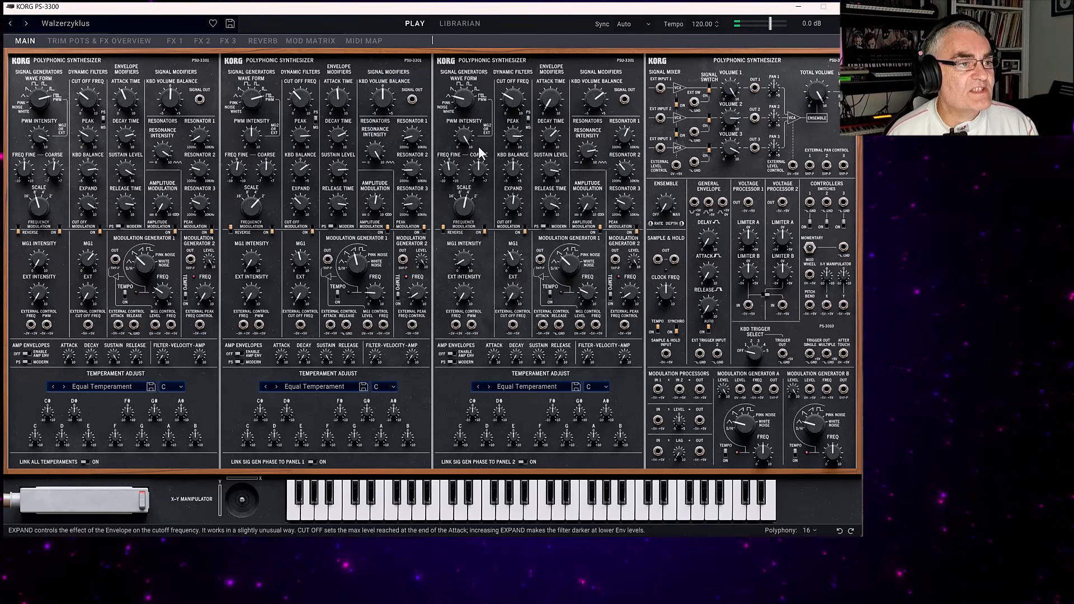
Filter the performance library to Strings only, audition Phased Stringsynth, 70's Strings and Choir and Strings, and view the last one's patching.
click(461, 25)
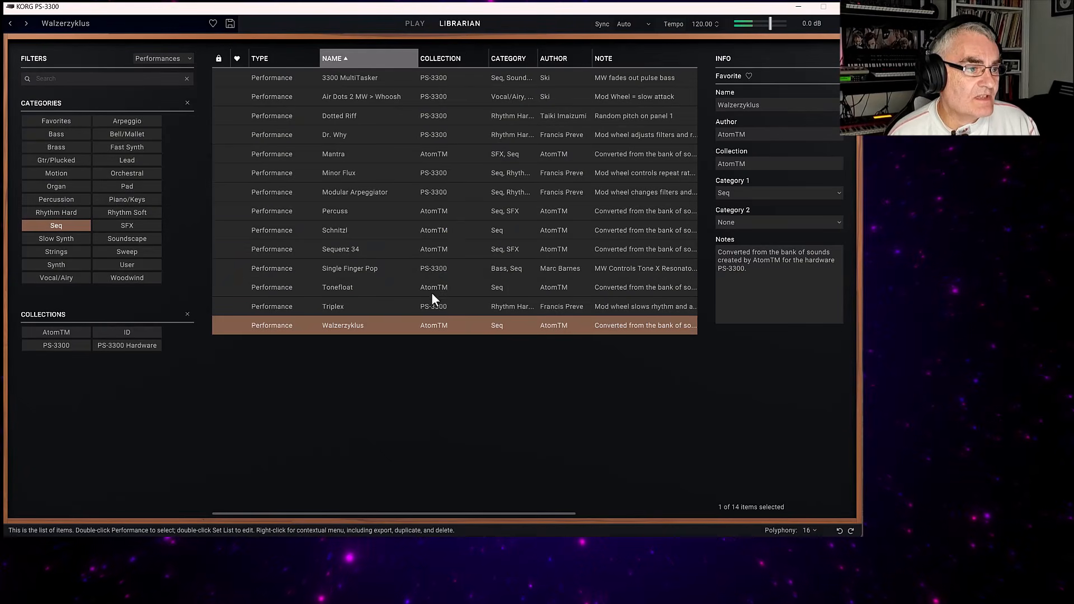
click(59, 226)
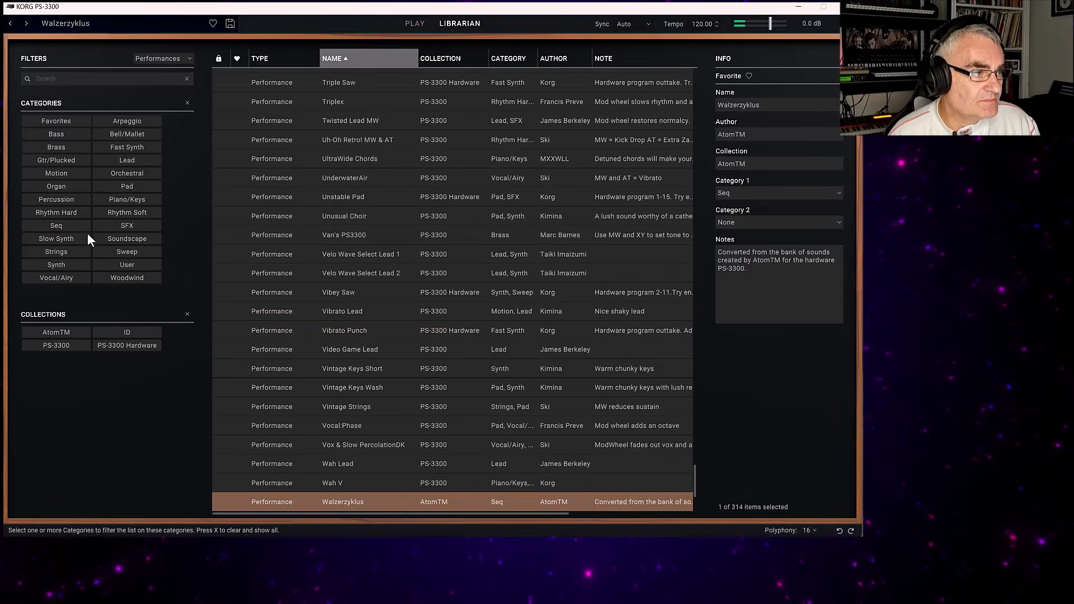
click(58, 252)
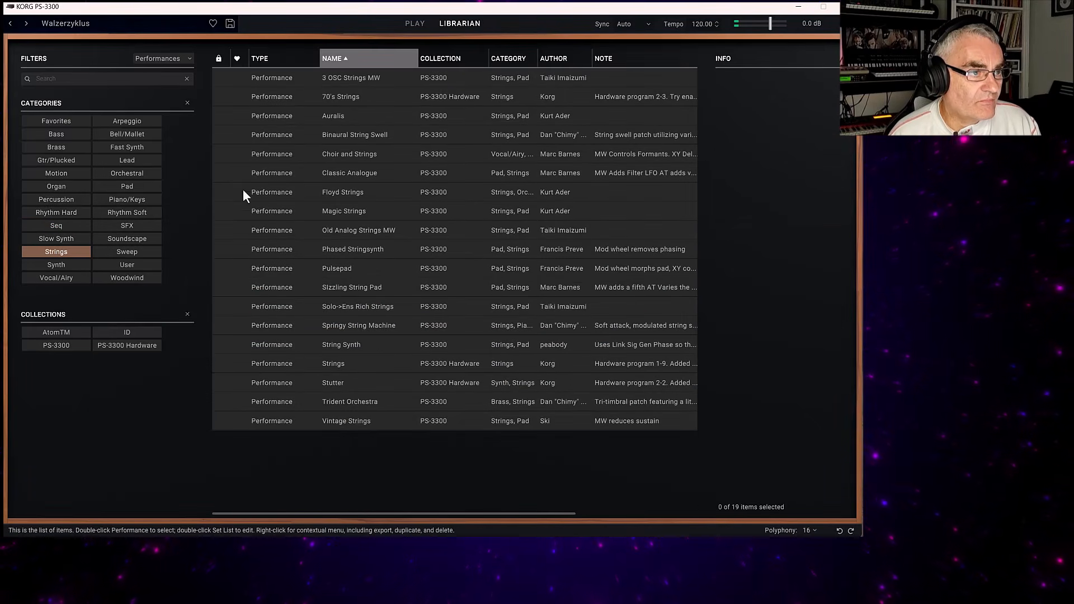
click(352, 253)
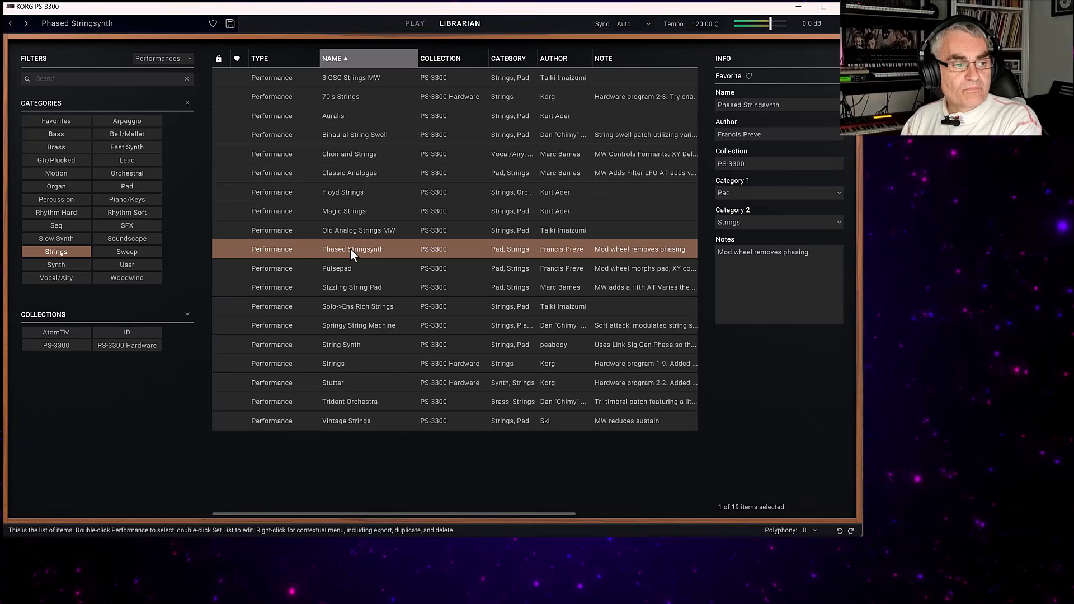
double_click(352, 93)
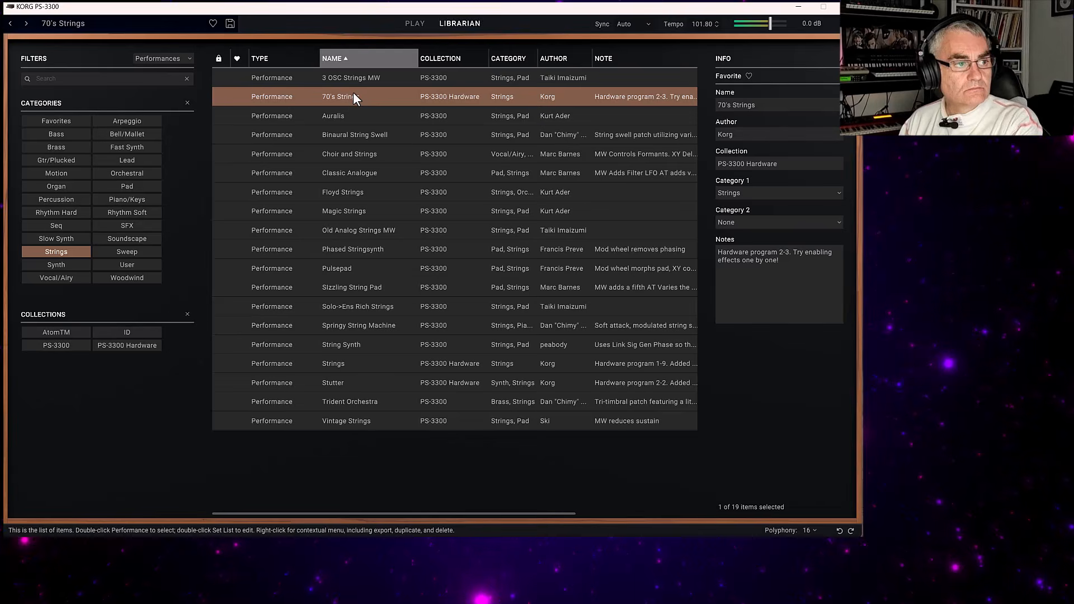
double_click(382, 157)
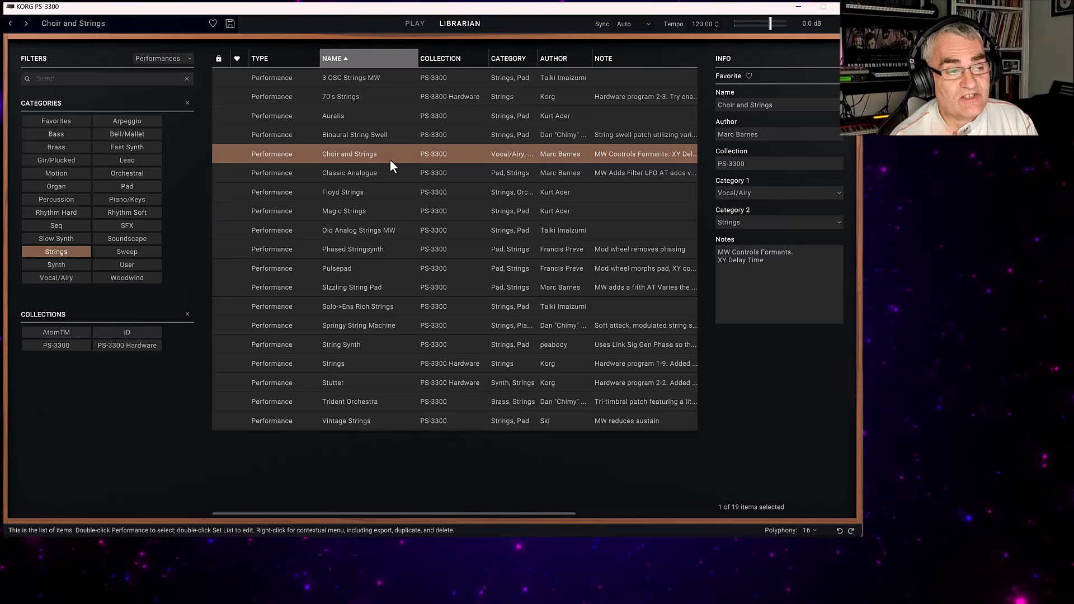
click(413, 23)
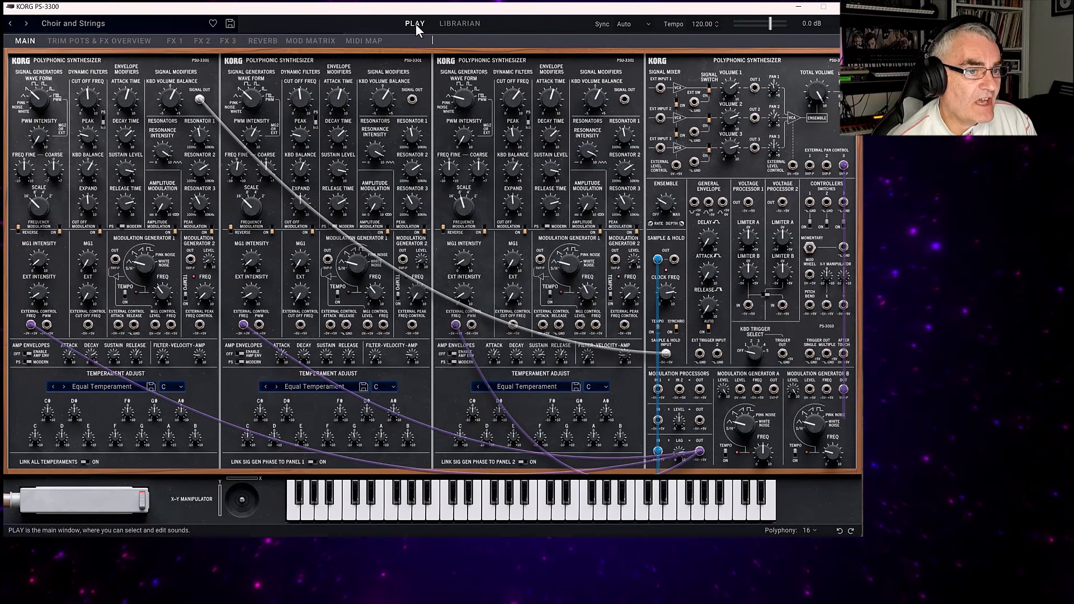
Clear the Strings category filter, load the Init Performance and show its main synthesizer panels.
click(459, 23)
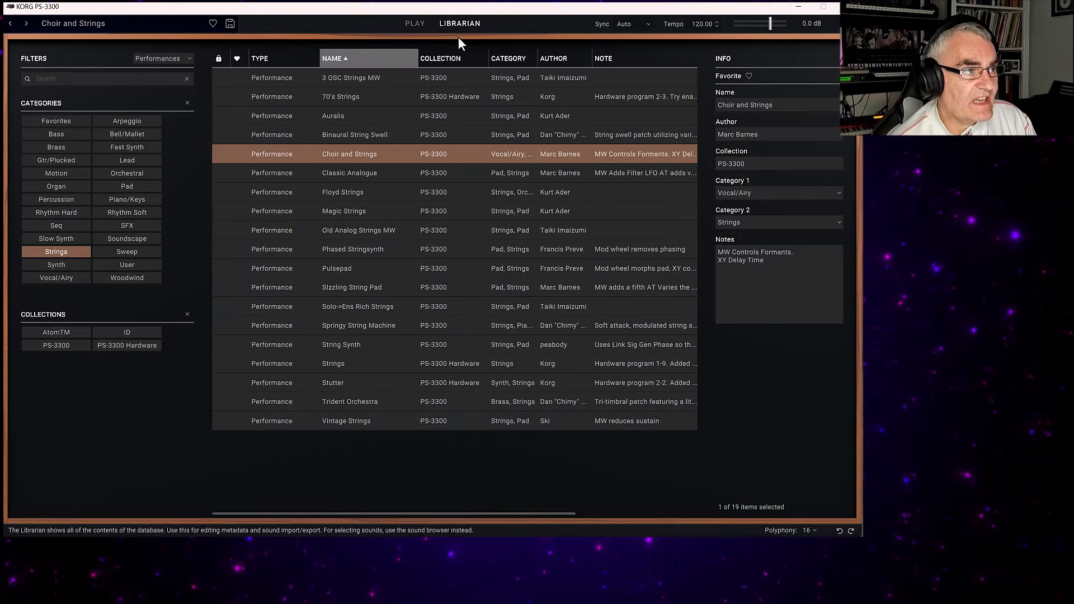
click(57, 251)
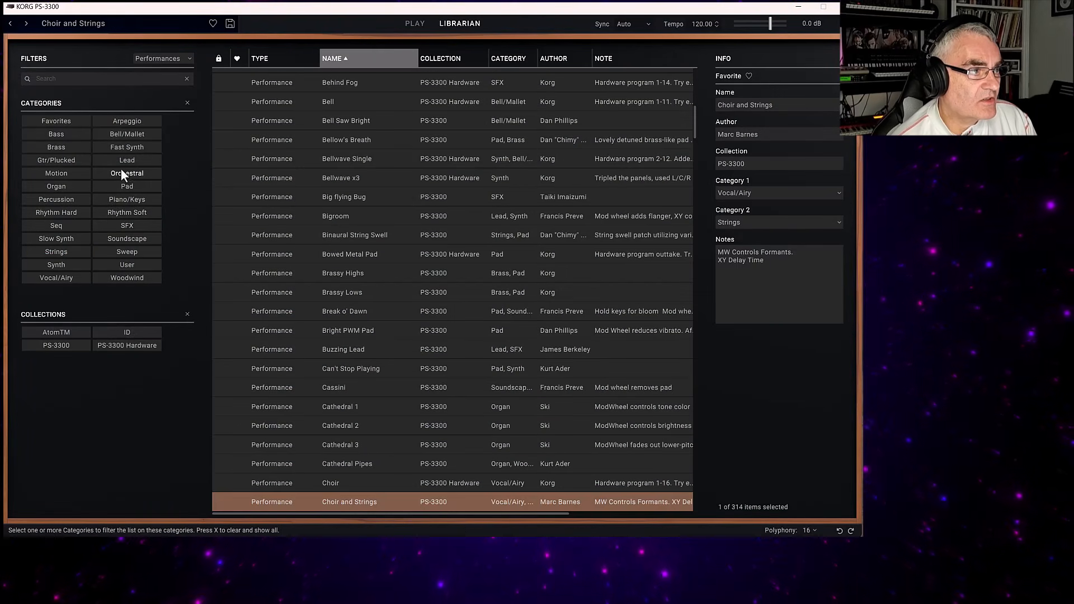
scroll(603, 182, up, 10)
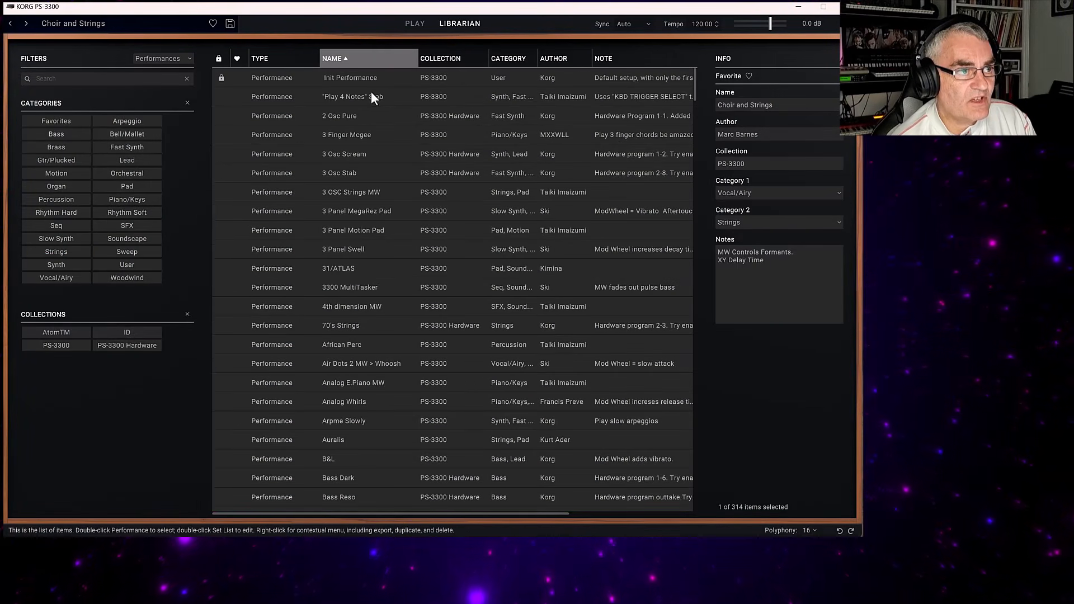
click(356, 80)
double_click(356, 81)
click(417, 23)
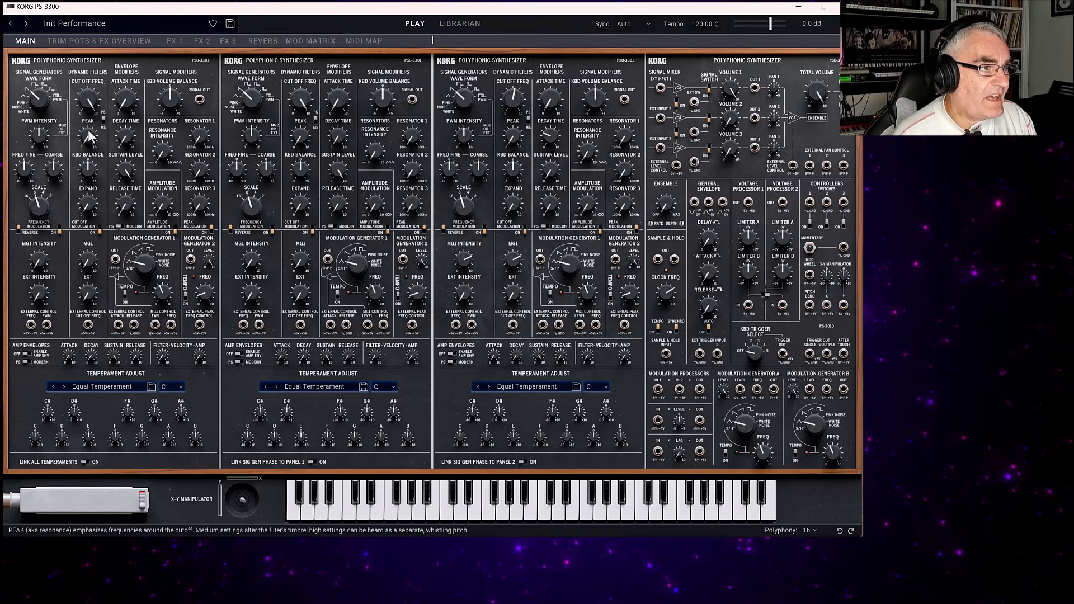
Set Panel 1's signal generator wave form to PWM and its PWM Intensity to 10.
click(730, 118)
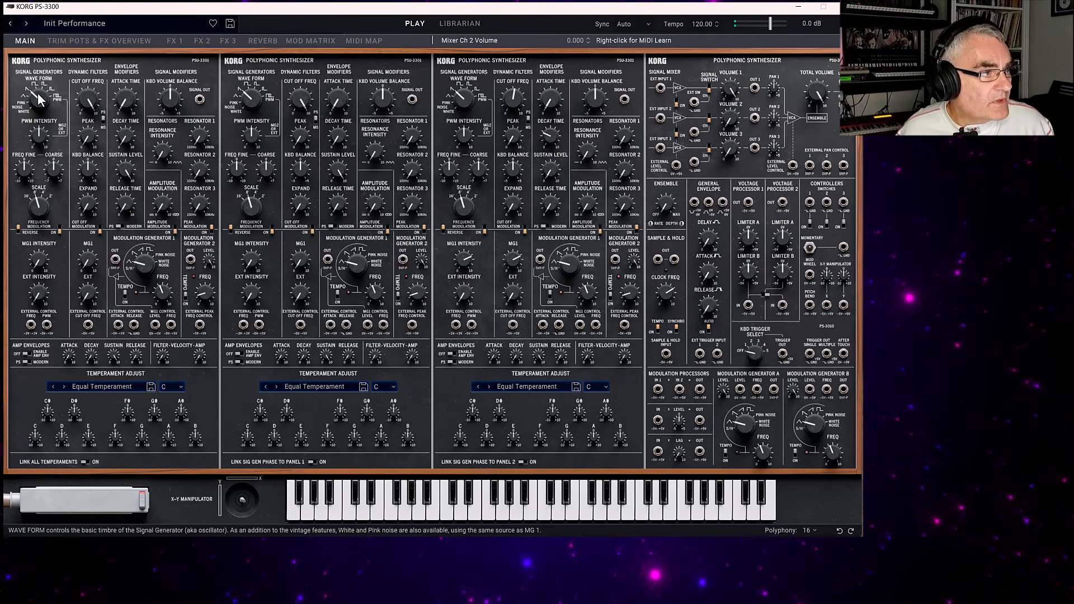
drag(32, 98, 38, 26)
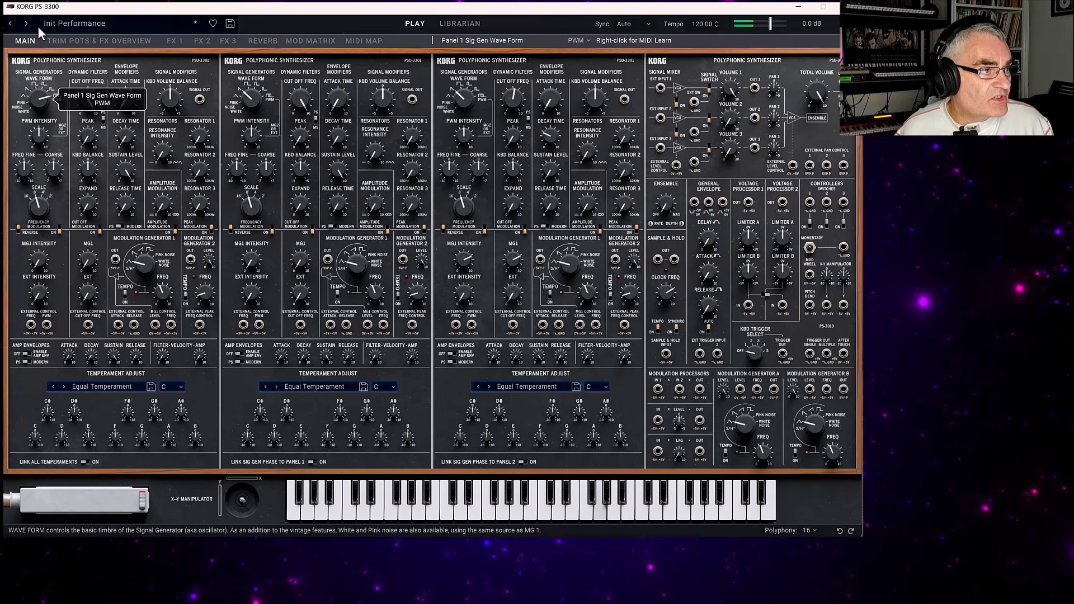
mouse_move(126, 106)
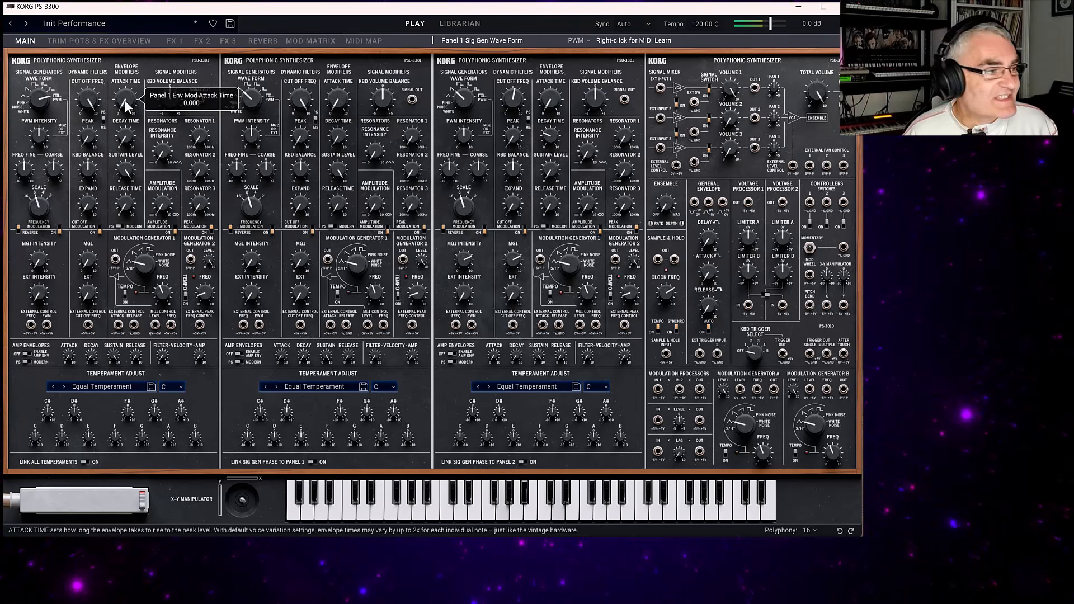
click(41, 142)
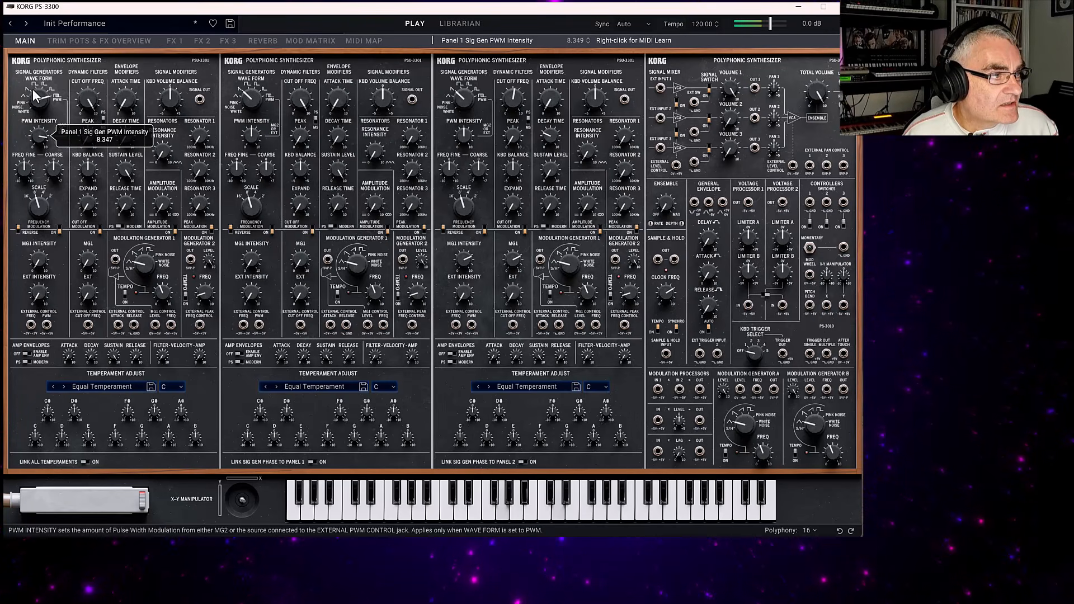
mouse_move(30, 75)
mouse_down()
mouse_move(84, 237)
mouse_move(25, 68)
mouse_up()
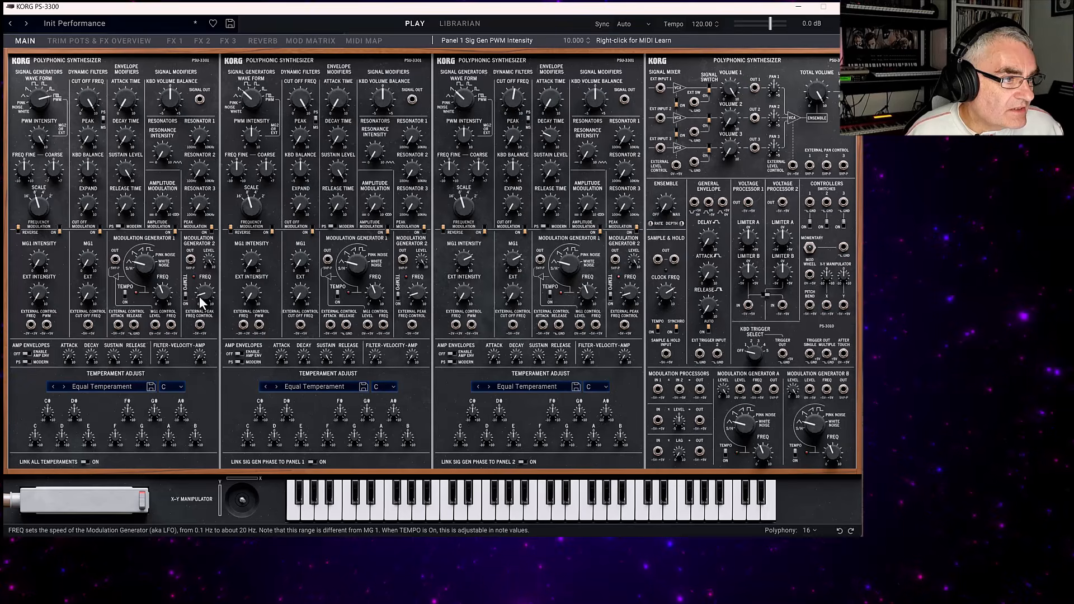
Set Panel 1's Modulation Generator 2 frequency to about 1.88 and its signal generator scale to 4'.
drag(196, 300, 192, 190)
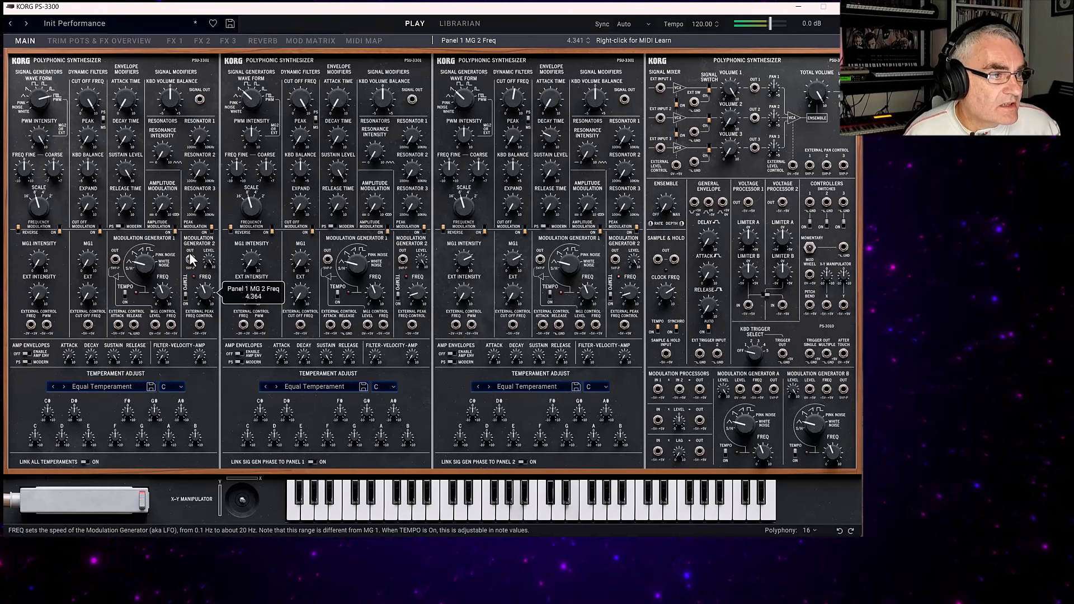
mouse_move(194, 287)
mouse_down()
mouse_move(184, 269)
mouse_move(186, 282)
mouse_up()
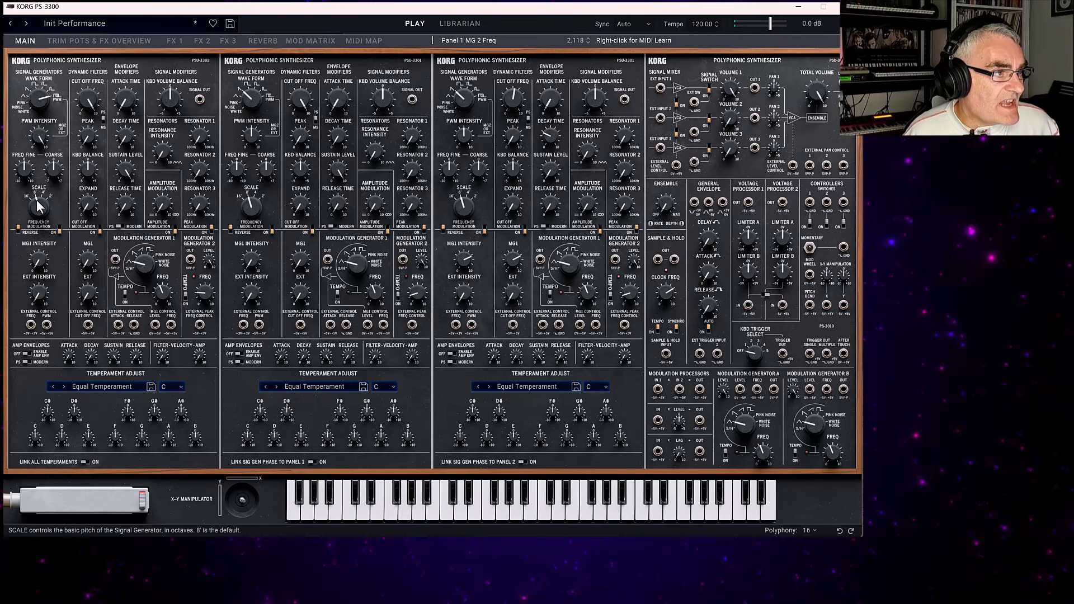
mouse_move(207, 292)
mouse_down()
mouse_move(188, 239)
mouse_move(179, 253)
mouse_move(190, 304)
mouse_up()
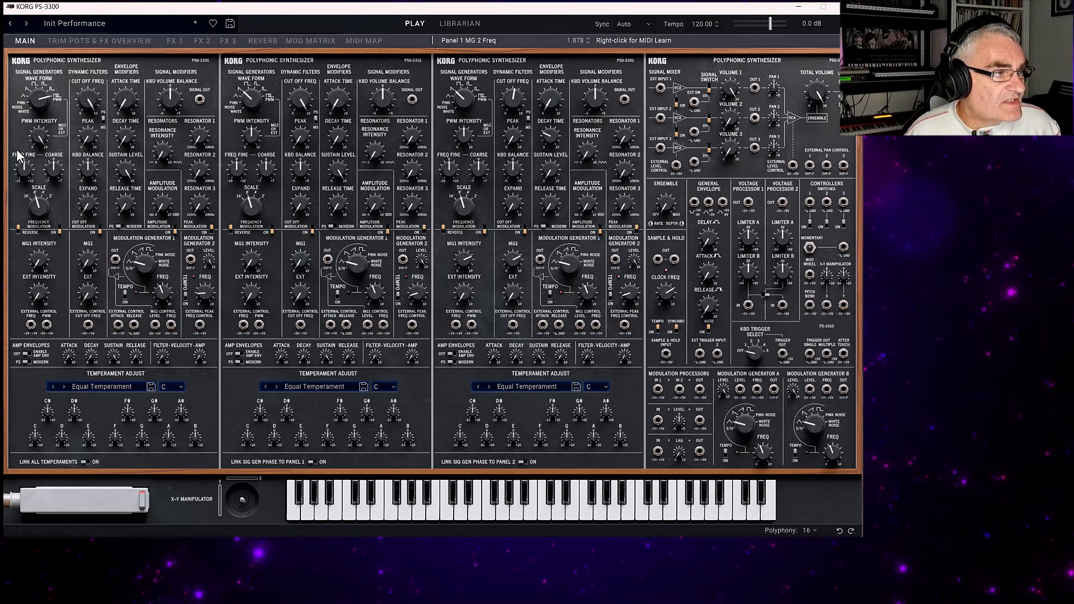
drag(36, 206, 22, 168)
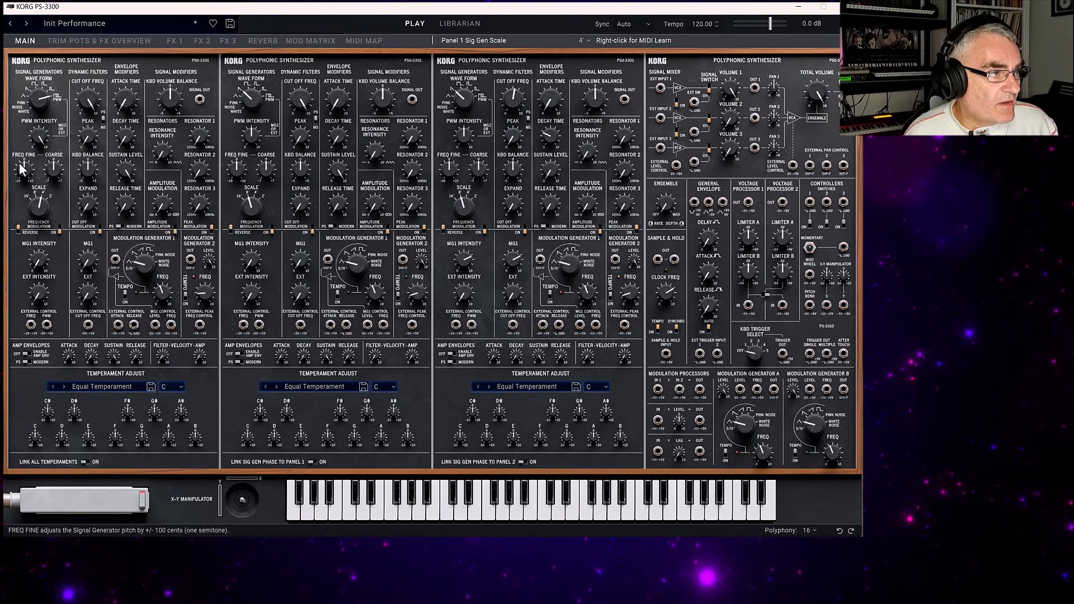
mouse_move(54, 165)
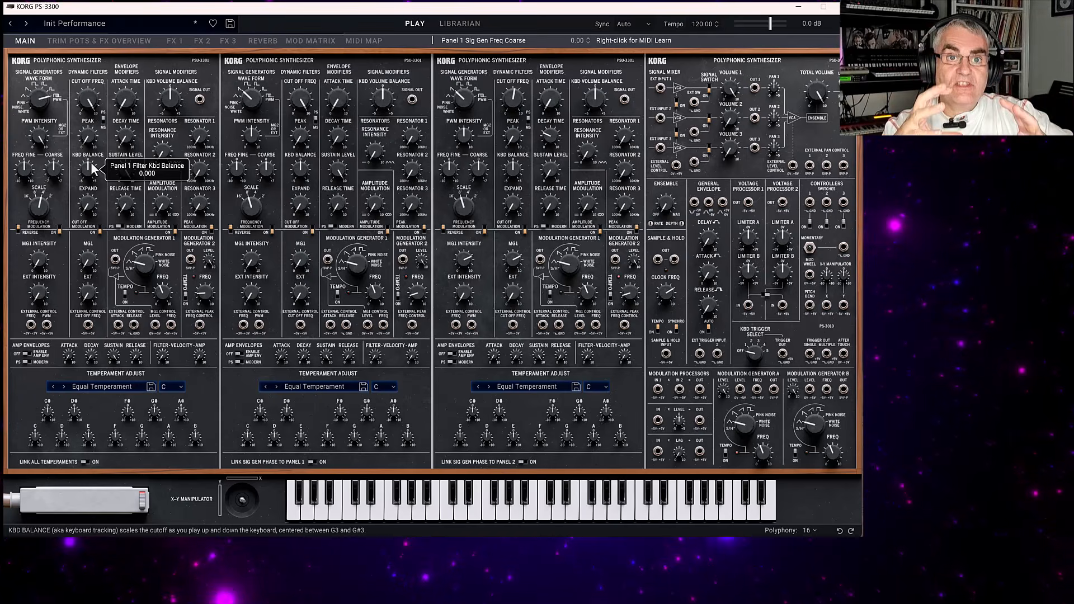
Sweep Panel 1's filter cut off, and set its filter type to MS-20 and its Peak to about 4.92.
click(85, 93)
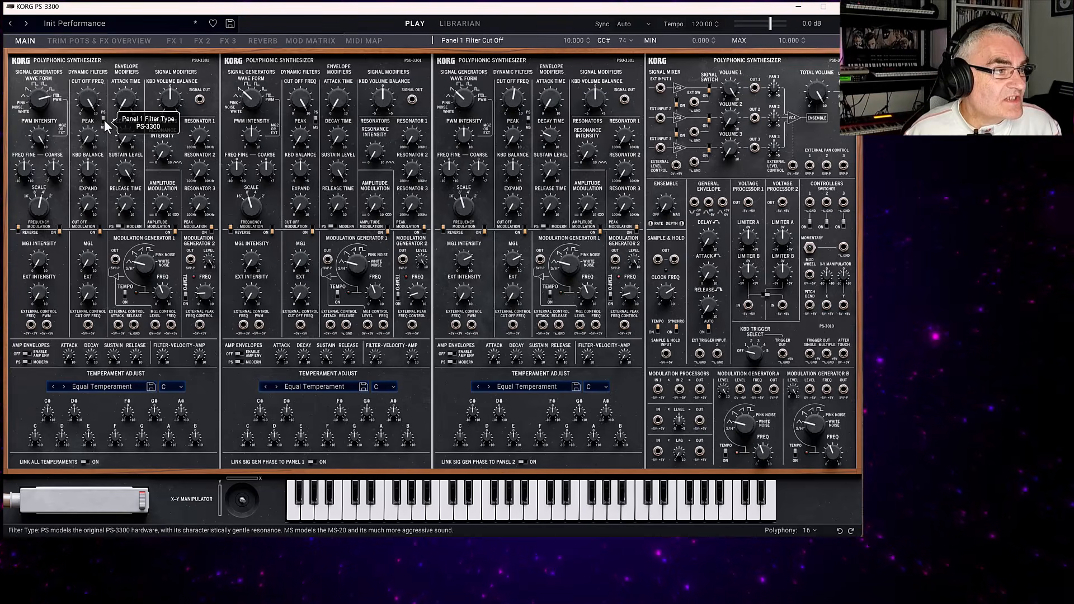
drag(90, 106, 90, 108)
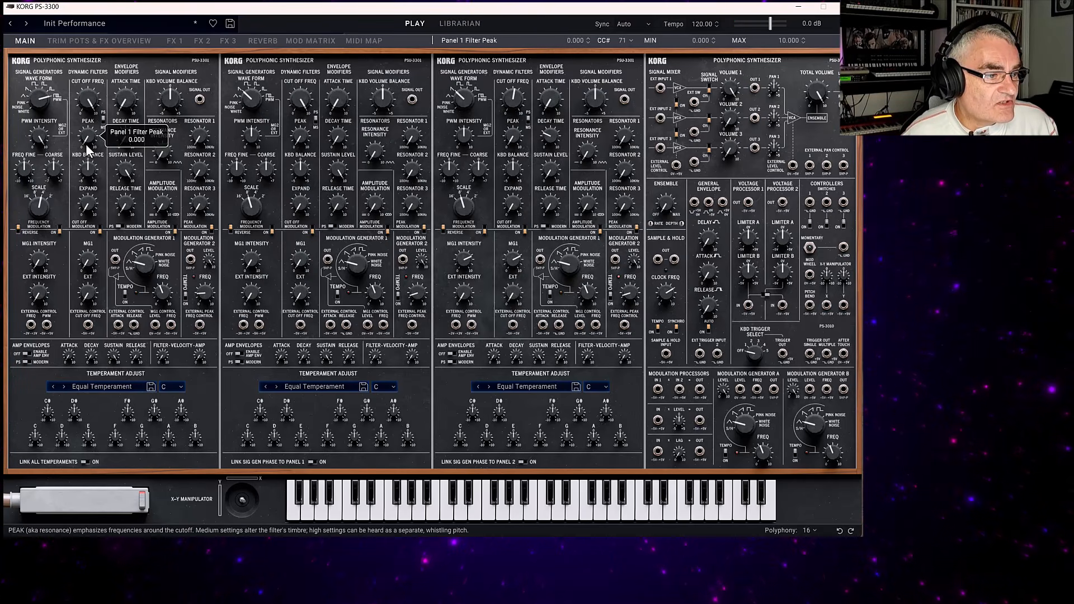
drag(86, 143, 93, 119)
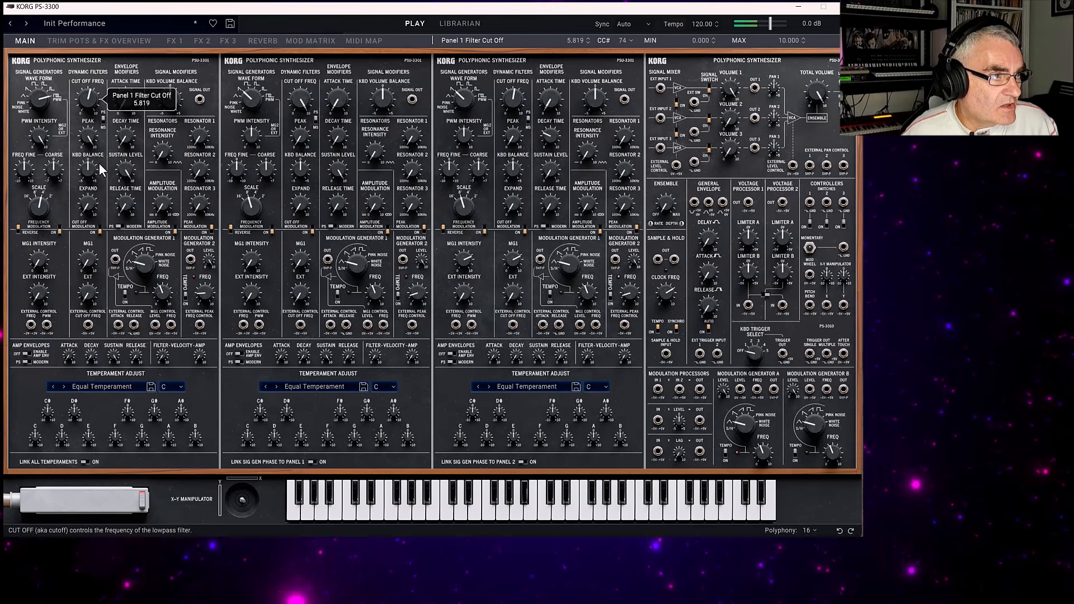
drag(86, 143, 88, 112)
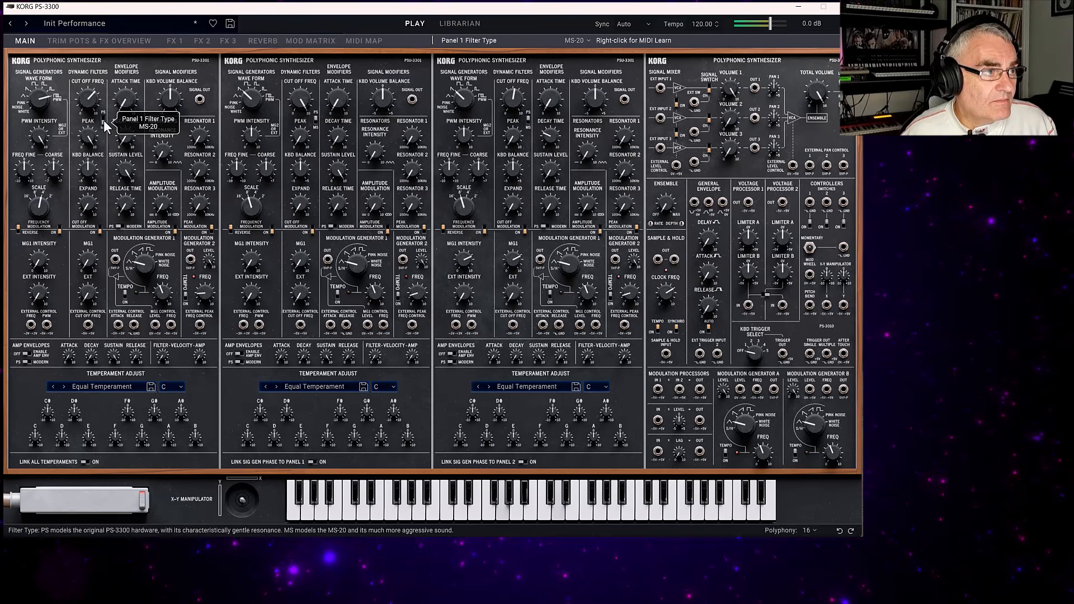
click(102, 119)
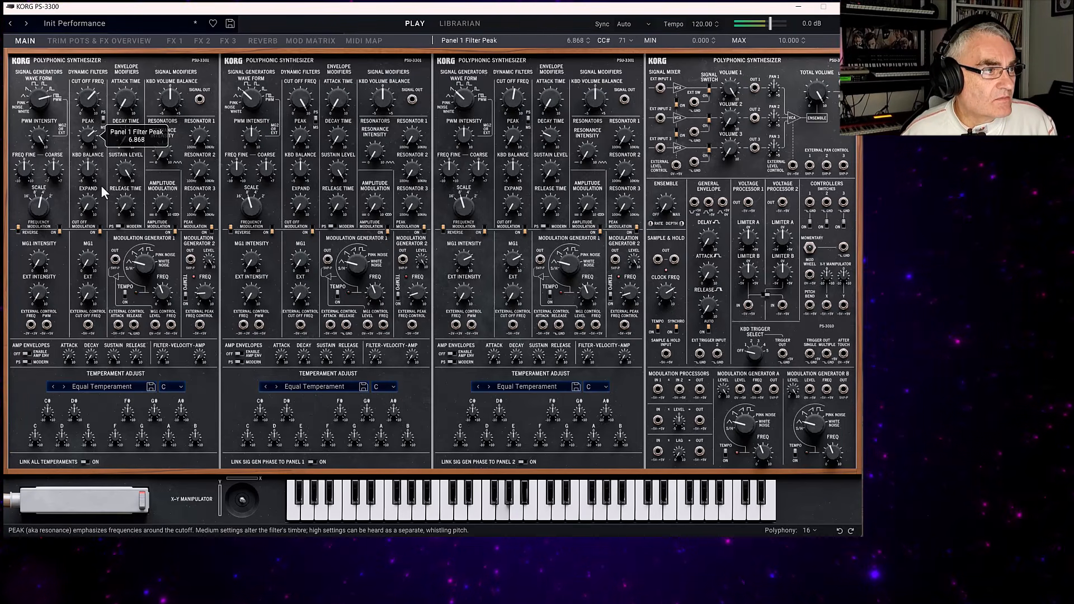
drag(109, 207, 108, 208)
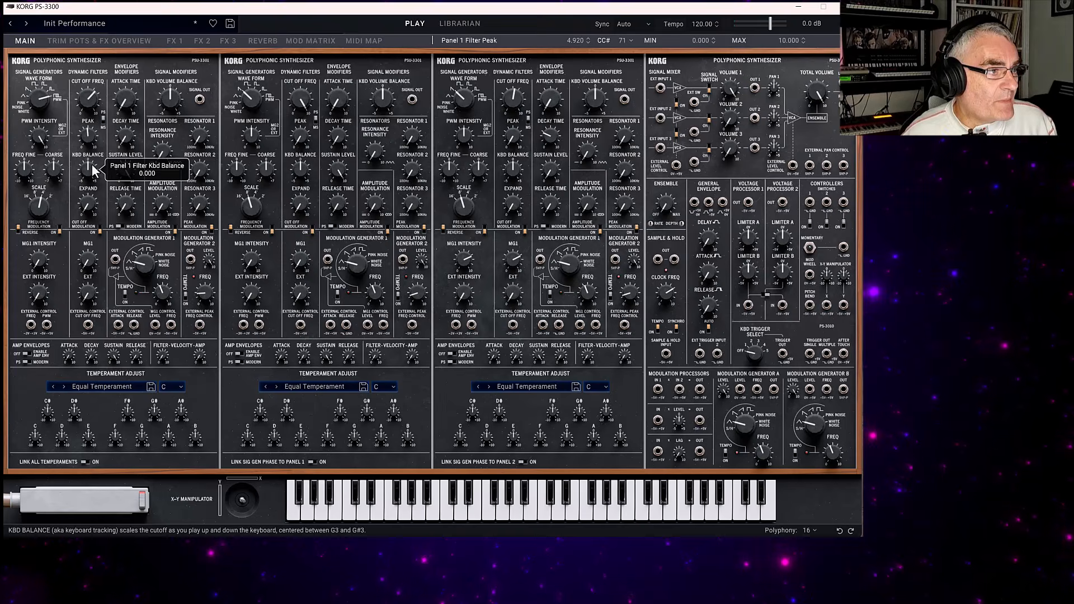
Reshape Panel 1's envelope with a longer attack and a release time of 7.12, and set its filter cut off to 4.56.
drag(94, 171, 92, 163)
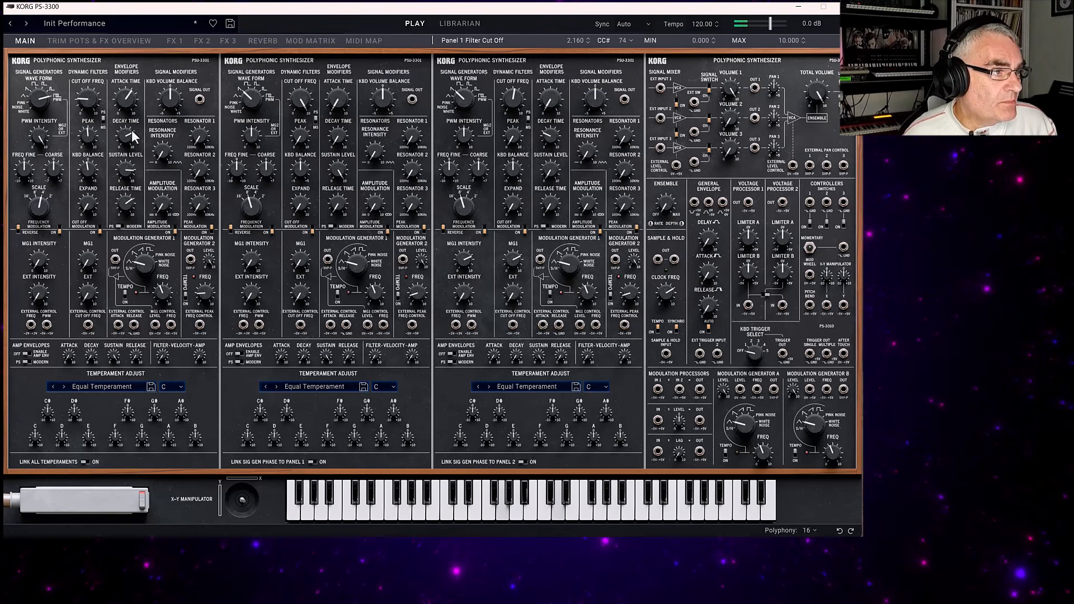
drag(122, 99, 82, 66)
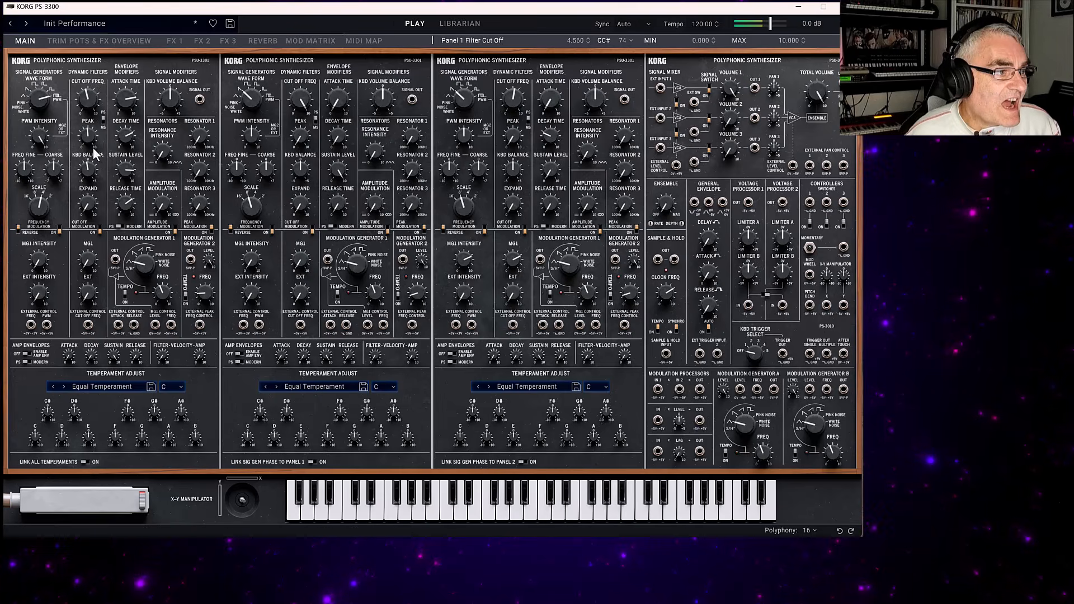
click(130, 202)
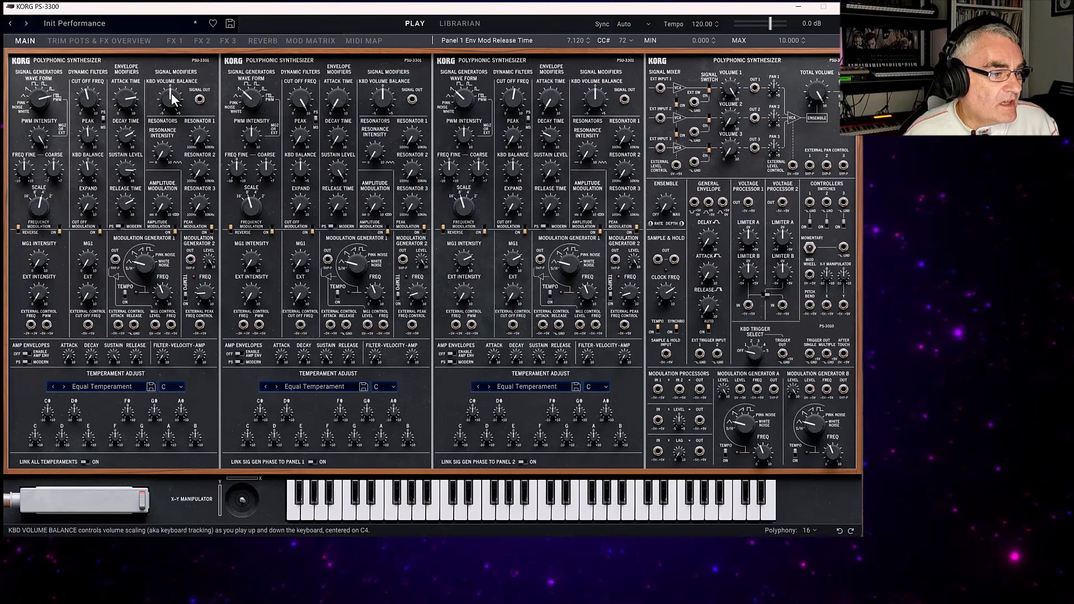
mouse_move(172, 99)
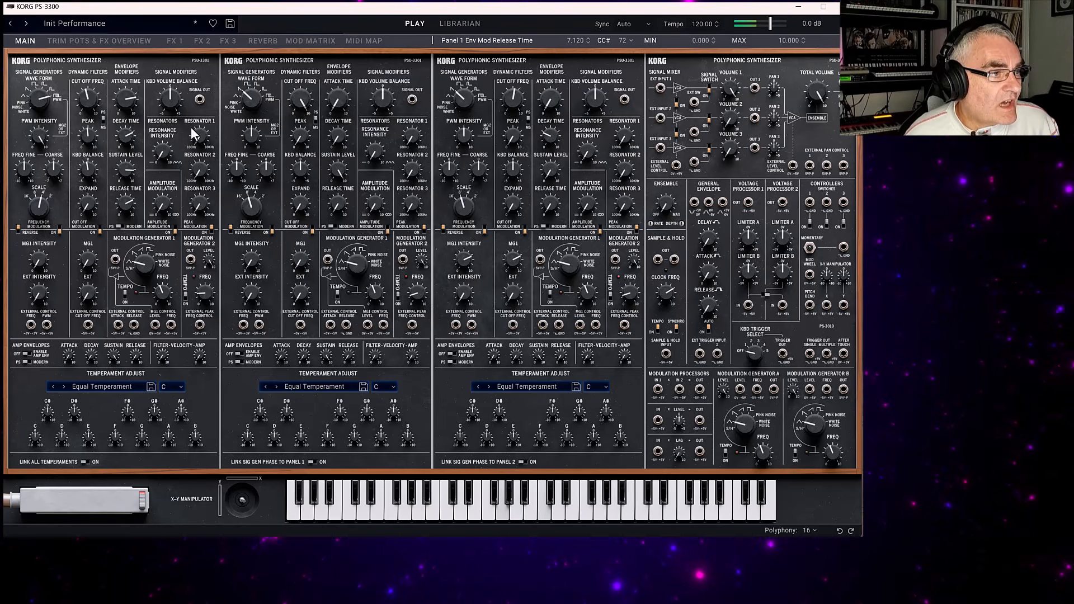
Set Panel 1's Resonance Intensity to about 7.32 and tune its three resonators, bringing Resonator 1 to about 5.04.
mouse_move(166, 154)
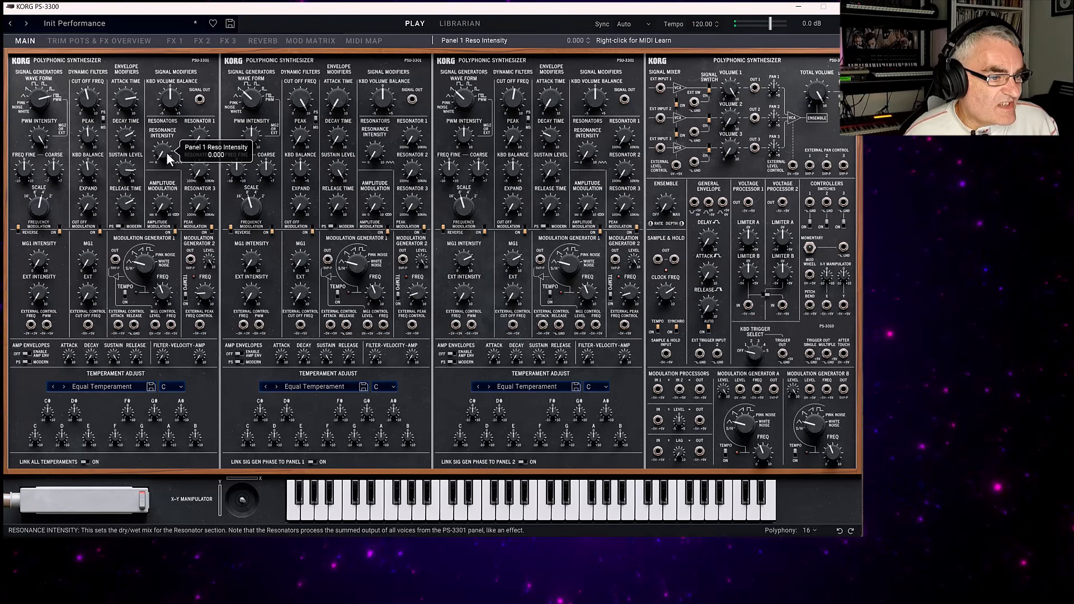
drag(166, 152, 166, 72)
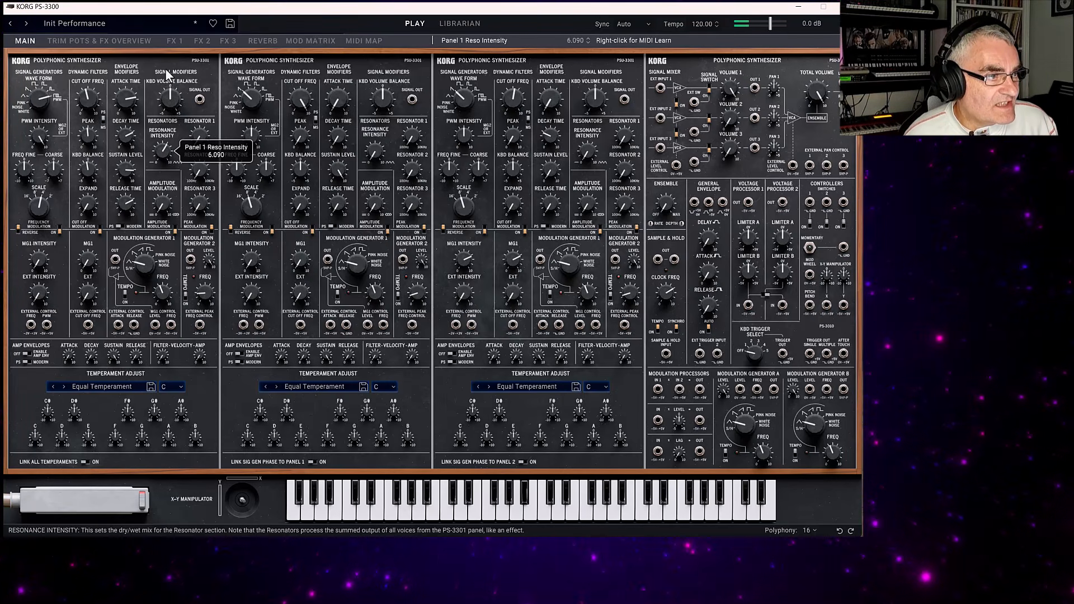
mouse_move(198, 147)
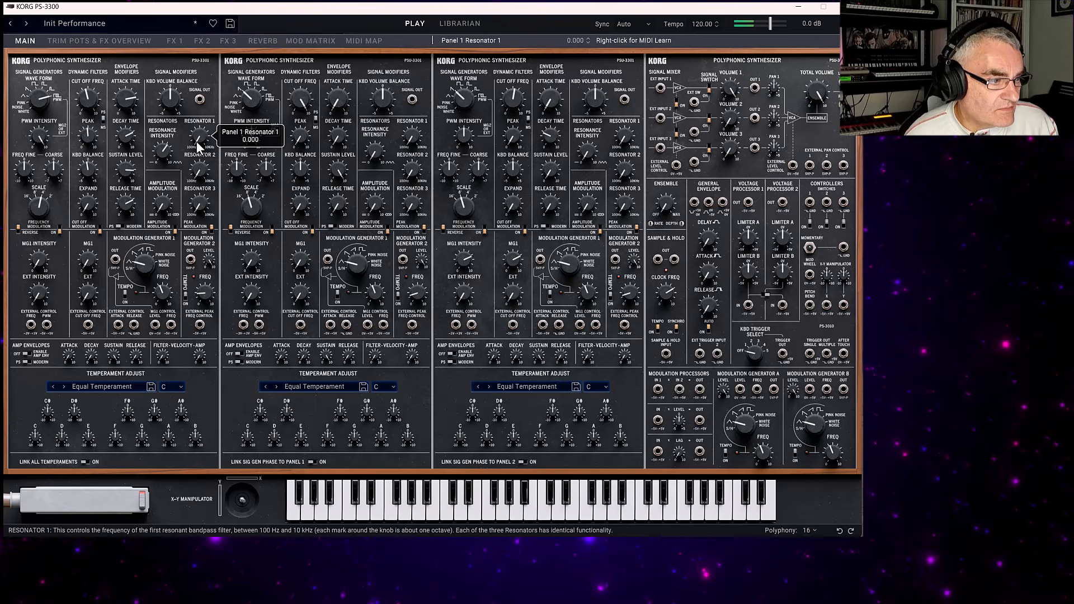
drag(197, 143, 199, 84)
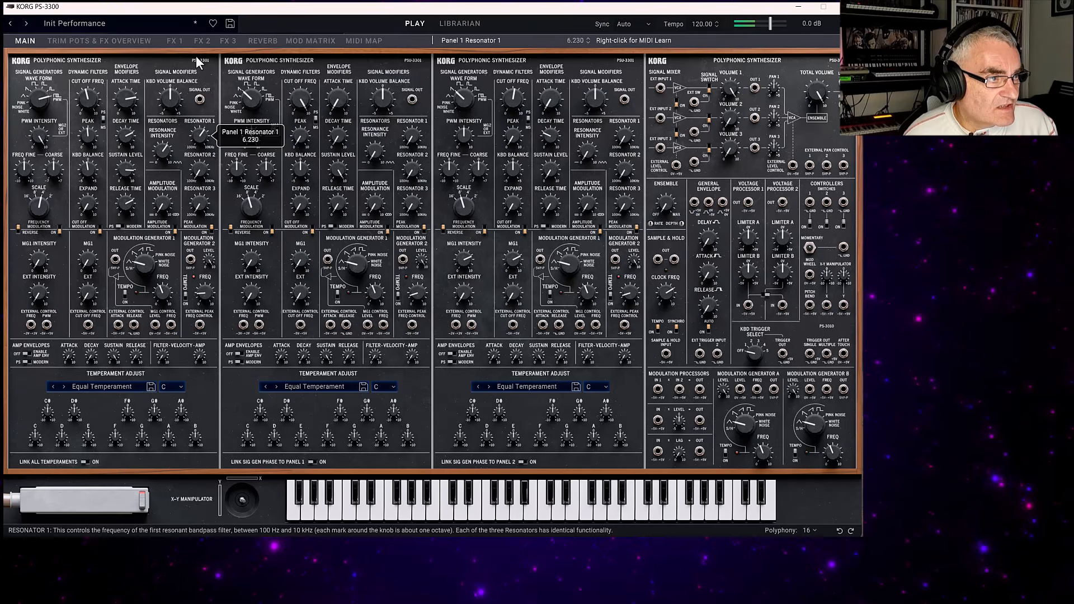
drag(199, 168, 193, 79)
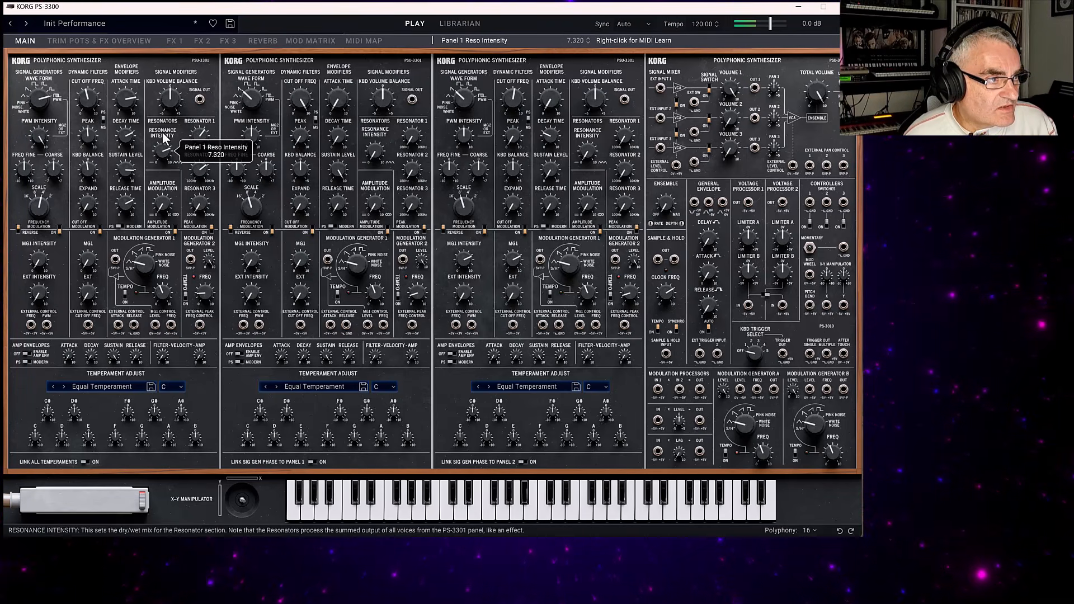
drag(199, 213, 189, 120)
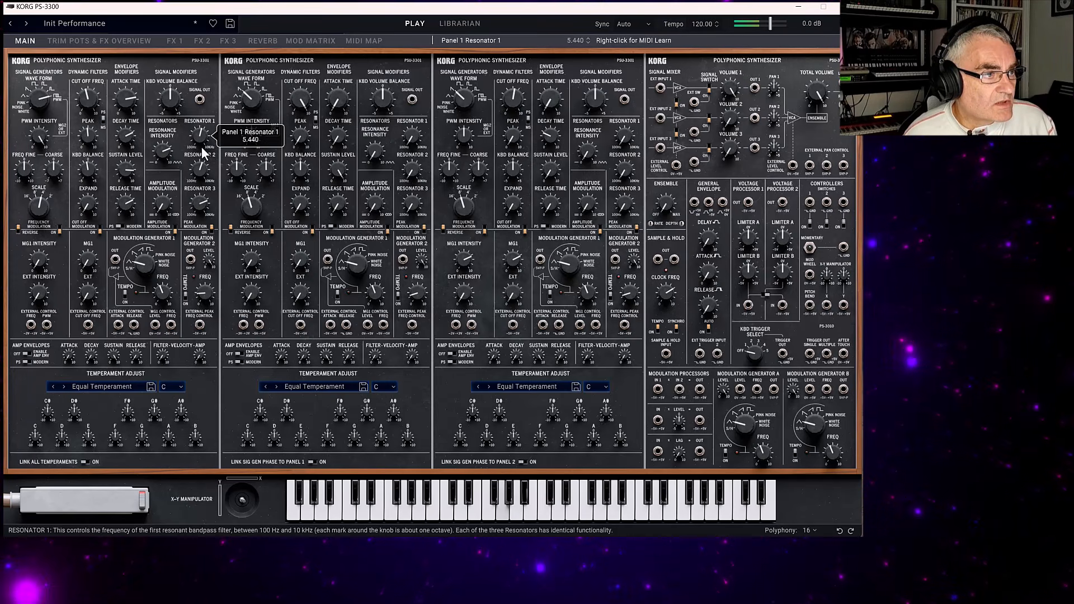
scroll(200, 148, down, 2)
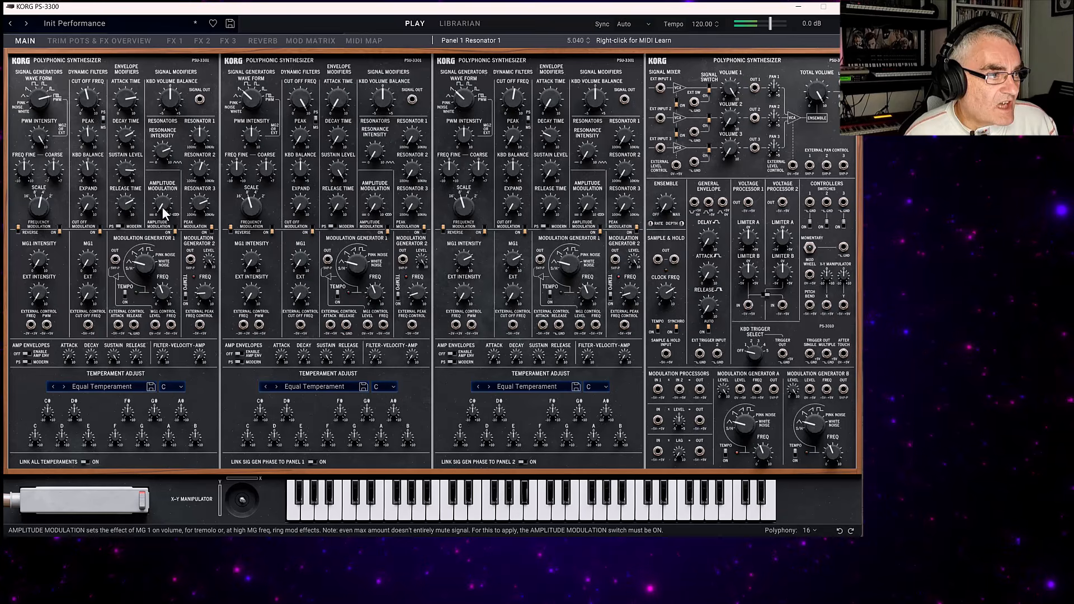
Try Panel 1's amplitude modulation up to about 3.44 and its signal generator MG1 Intensity at about 1.2, returning both to 0.
drag(163, 195, 160, 186)
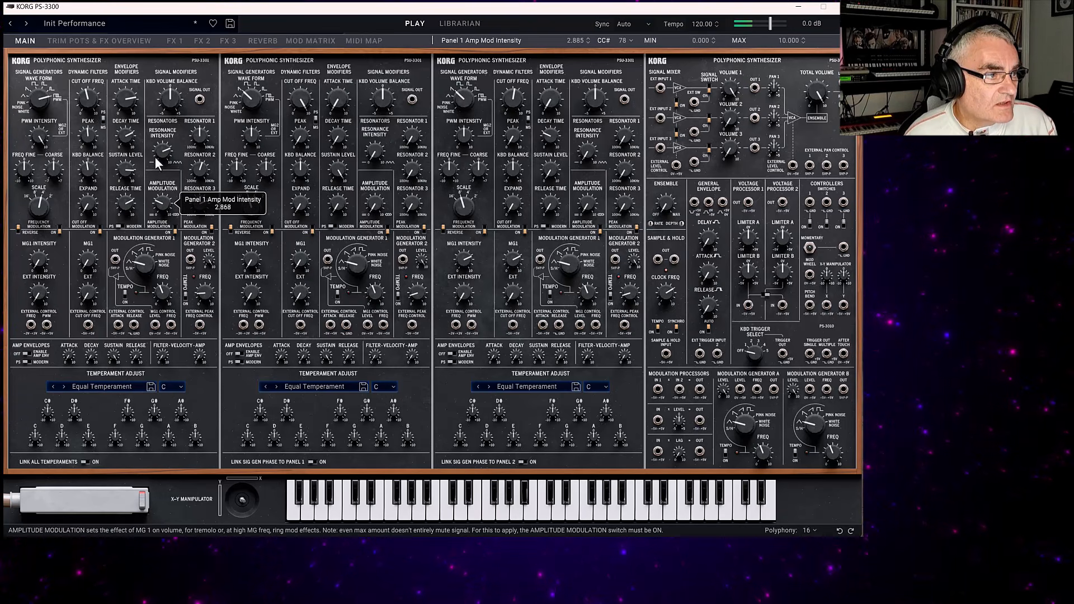
drag(154, 142, 151, 127)
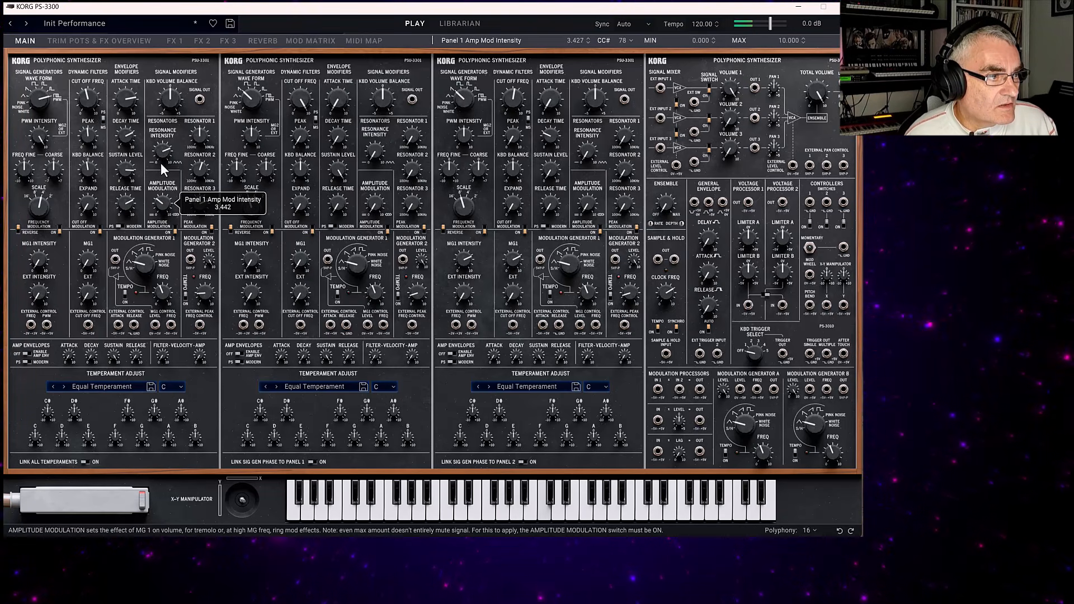
drag(172, 191, 175, 204)
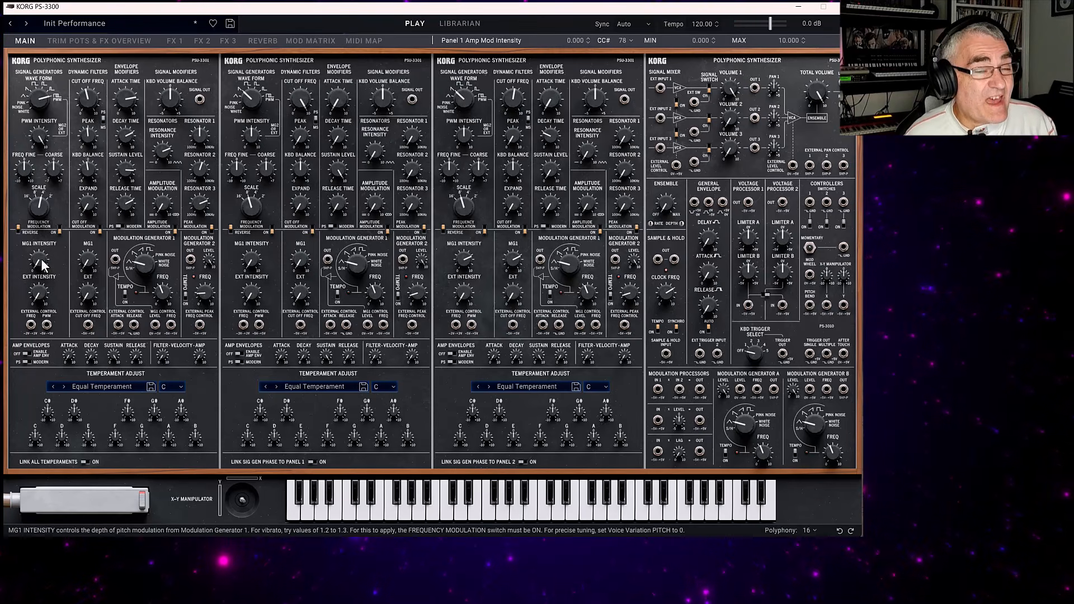
mouse_move(40, 259)
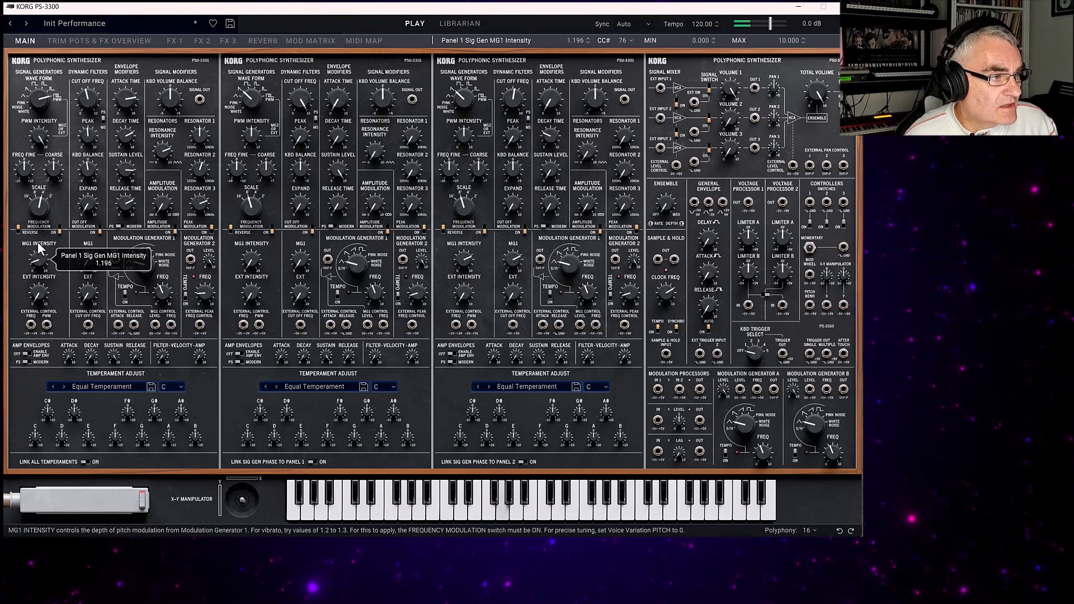
drag(40, 247, 46, 324)
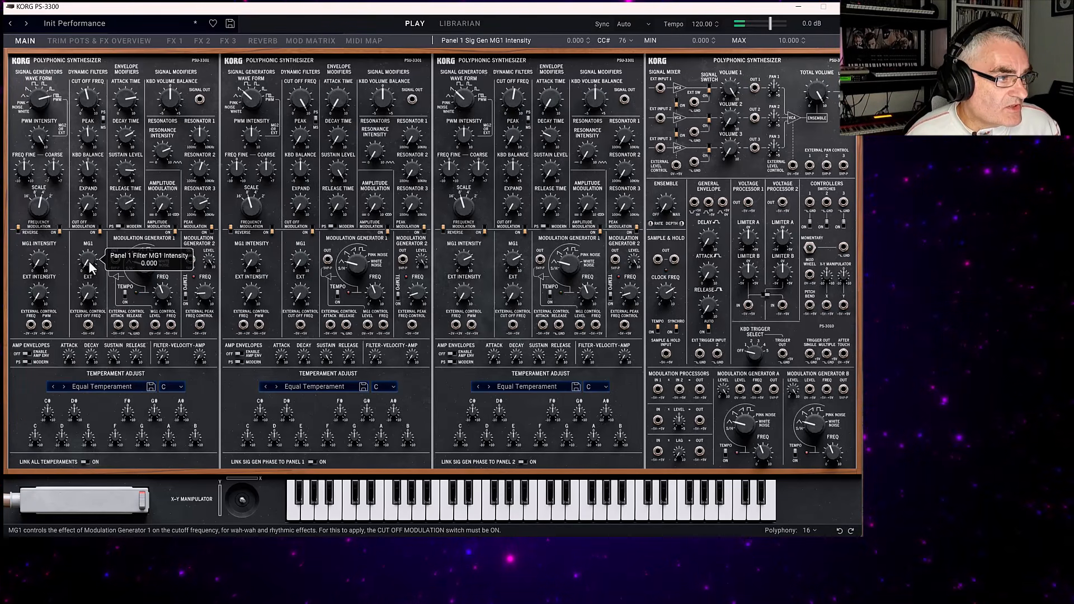
Sweep Panel 1's filter MG1 intensity between 0 and 6.97, and set it to 5.32.
drag(83, 267, 79, 239)
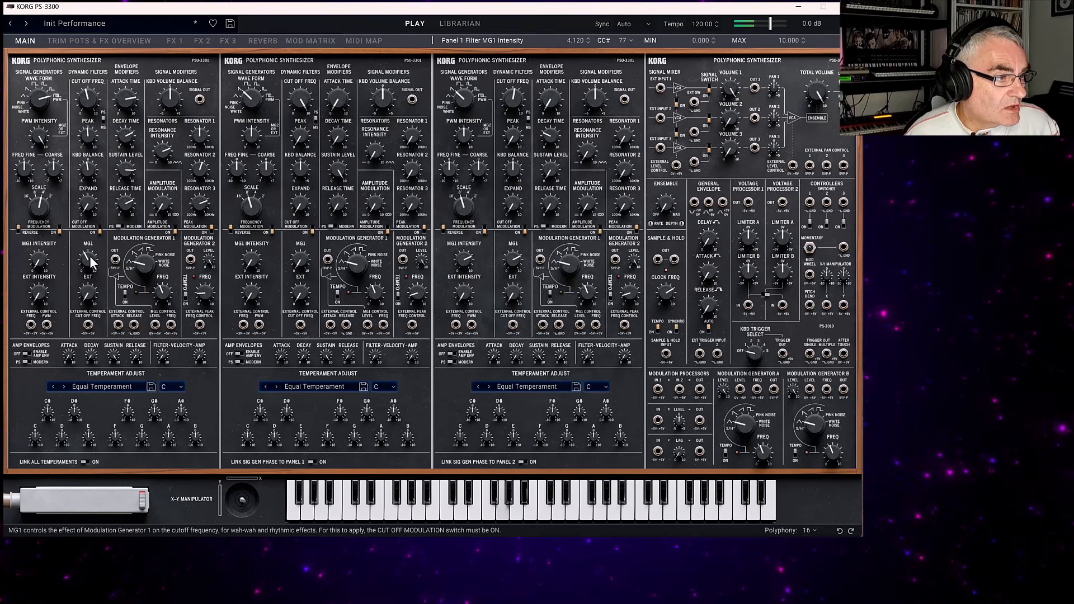
drag(89, 257, 87, 222)
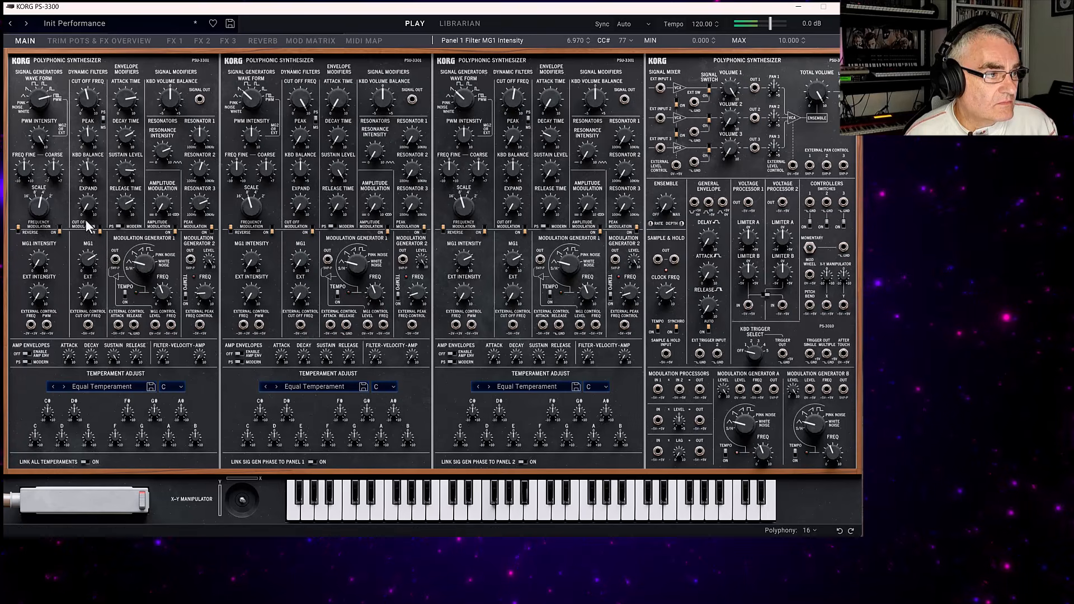
drag(86, 259, 146, 372)
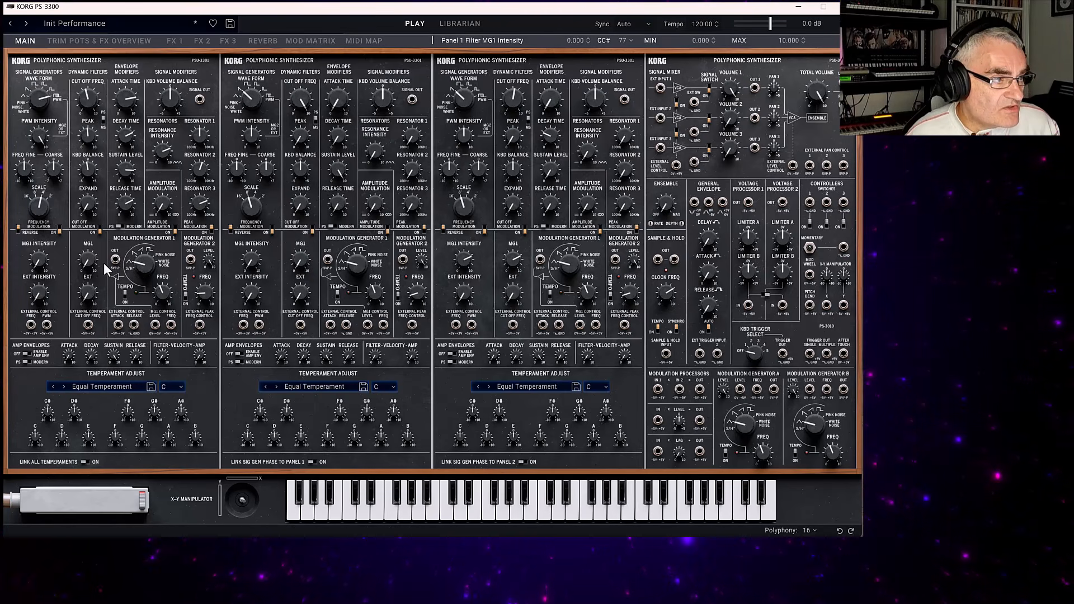
mouse_move(89, 253)
drag(89, 253, 81, 192)
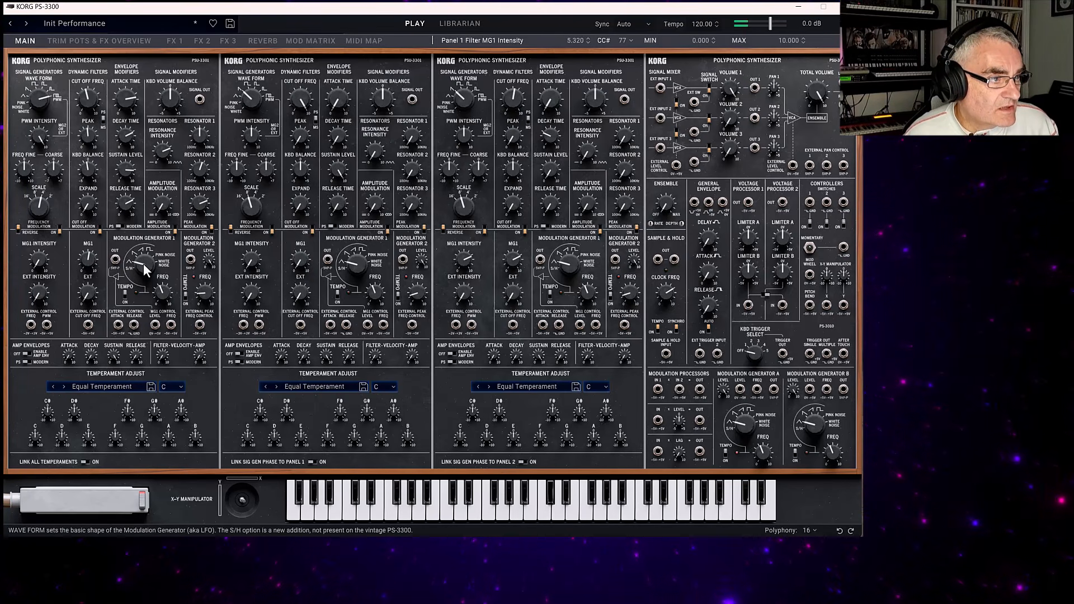
Try Panel 1's Modulation Generator 1 wave forms, including Pink Noise and Square, and set its frequency to about 3.17.
mouse_move(147, 237)
drag(146, 236, 147, 180)
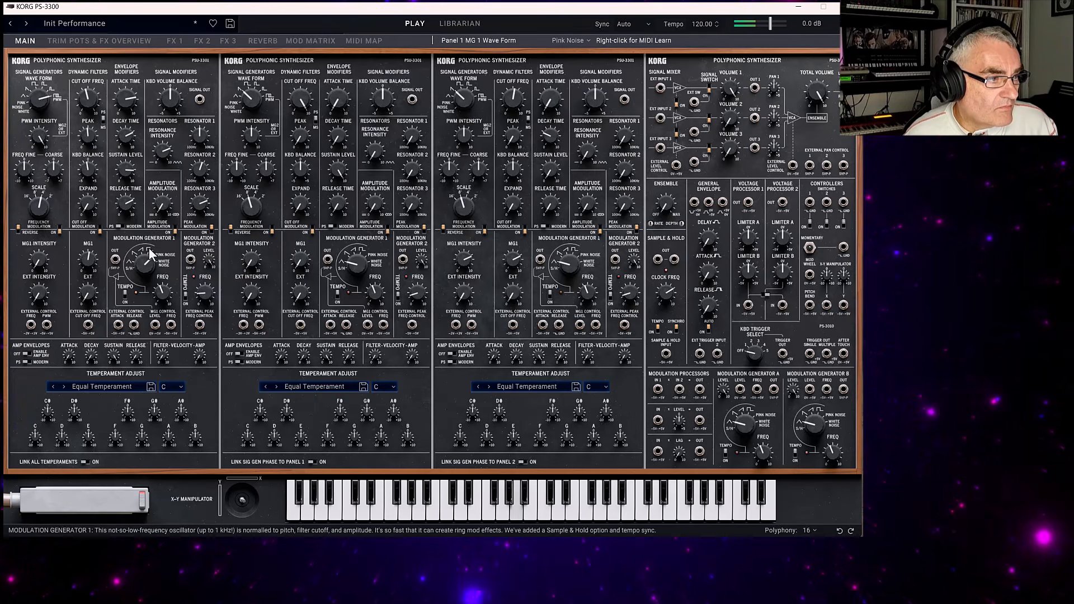
drag(152, 272, 152, 257)
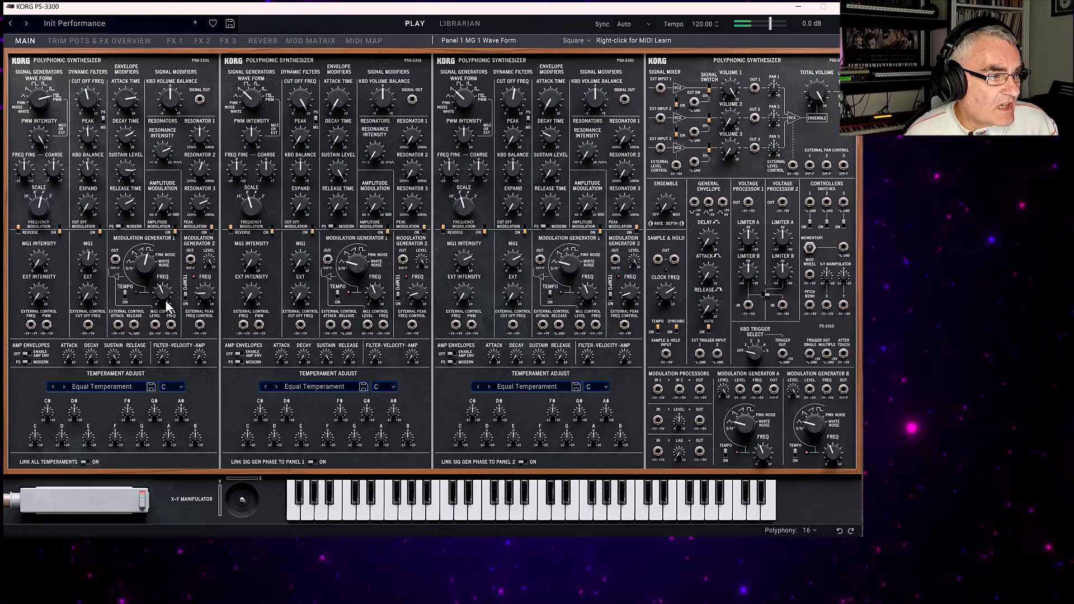
drag(163, 295, 162, 276)
drag(144, 214, 144, 215)
drag(163, 293, 181, 386)
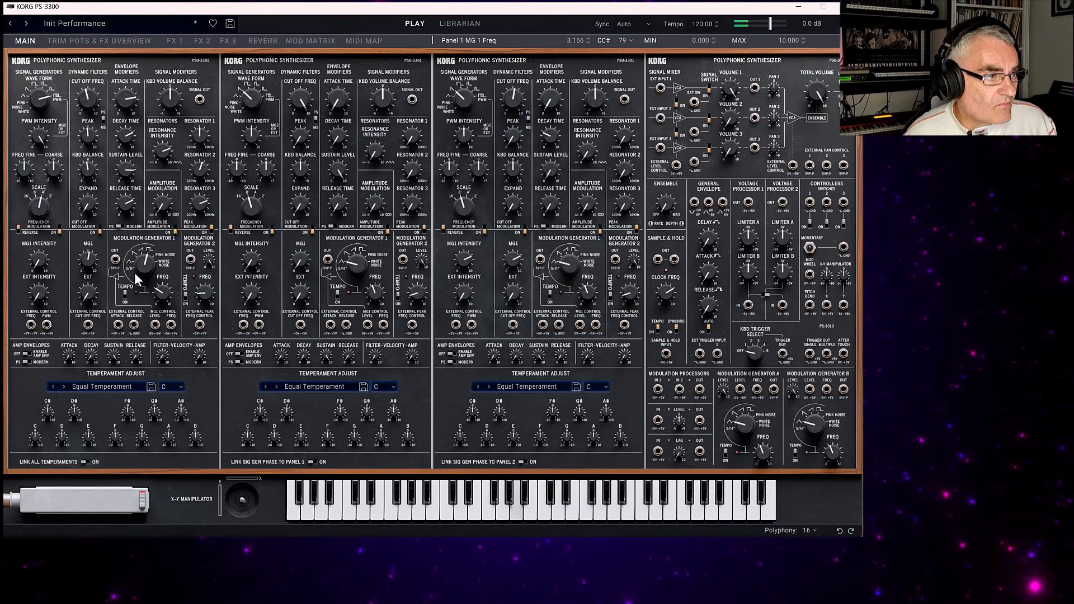
drag(135, 274, 152, 322)
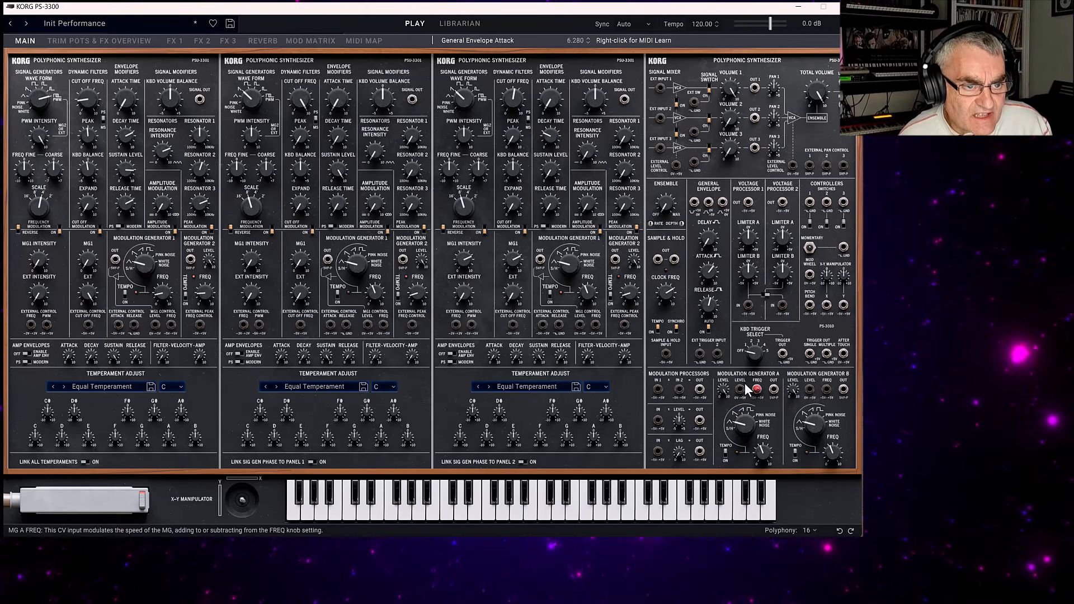
Try patching Modulation Generator A's output, and separately the General Envelope, into Panel 1's external cut off control, removing each cable.
drag(756, 389, 92, 335)
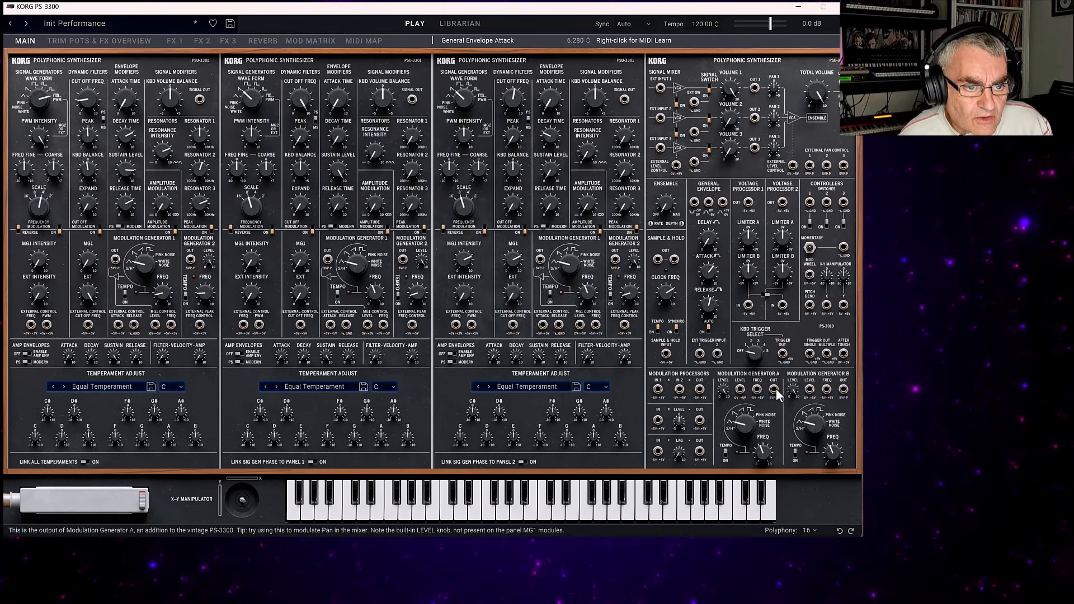
drag(757, 390, 88, 331)
drag(773, 390, 88, 325)
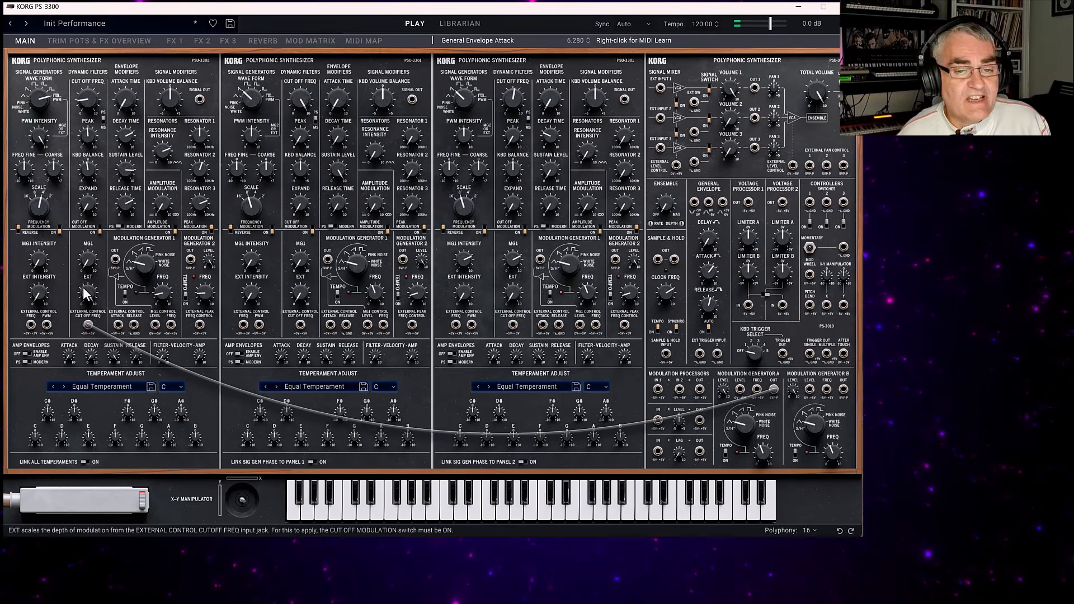
drag(774, 388, 757, 363)
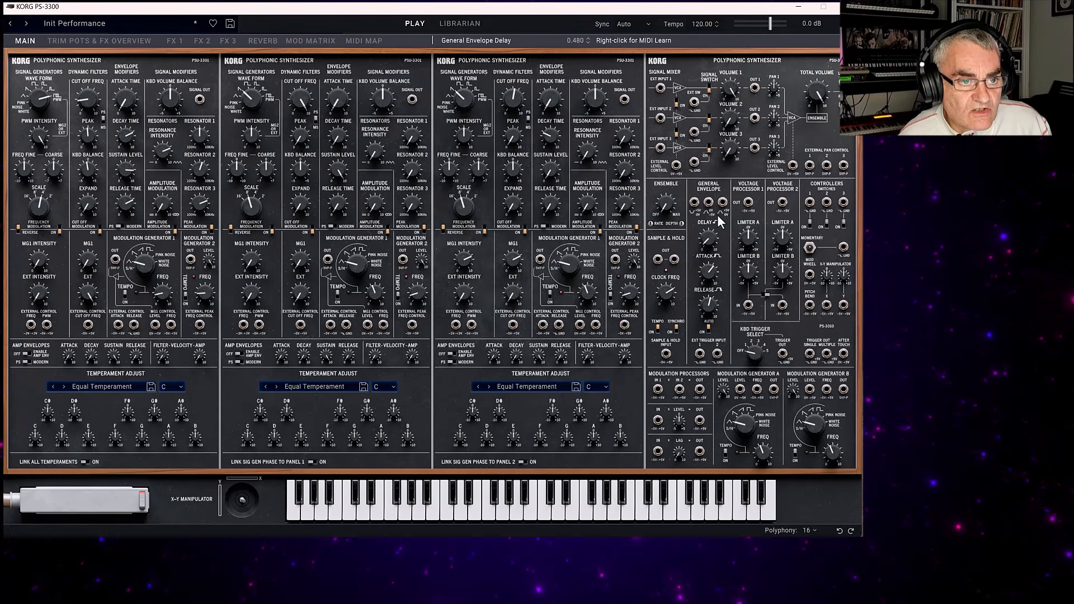
drag(723, 201, 88, 326)
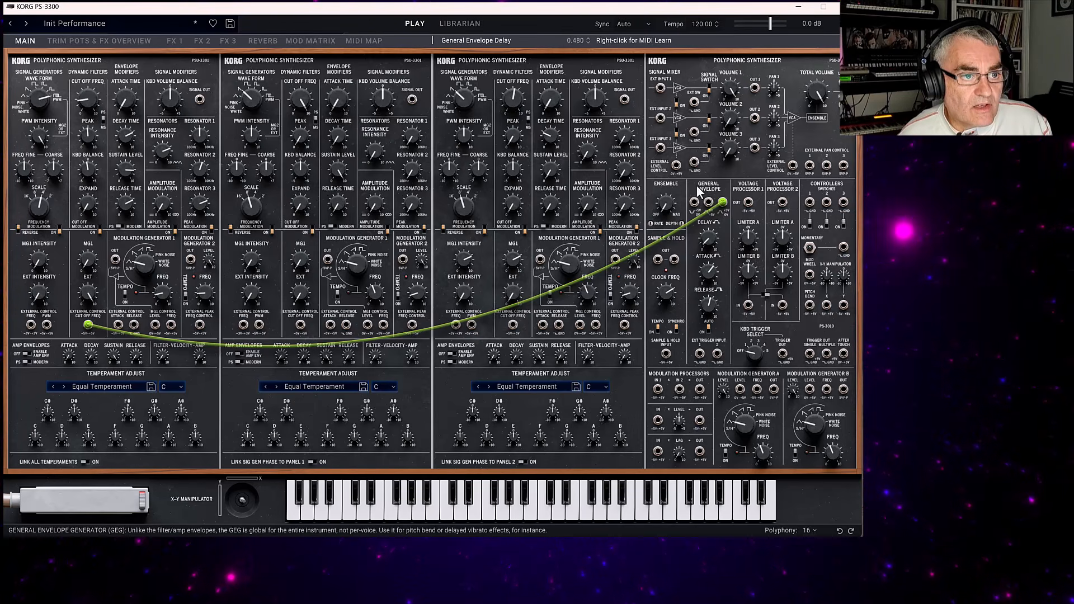
click(723, 202)
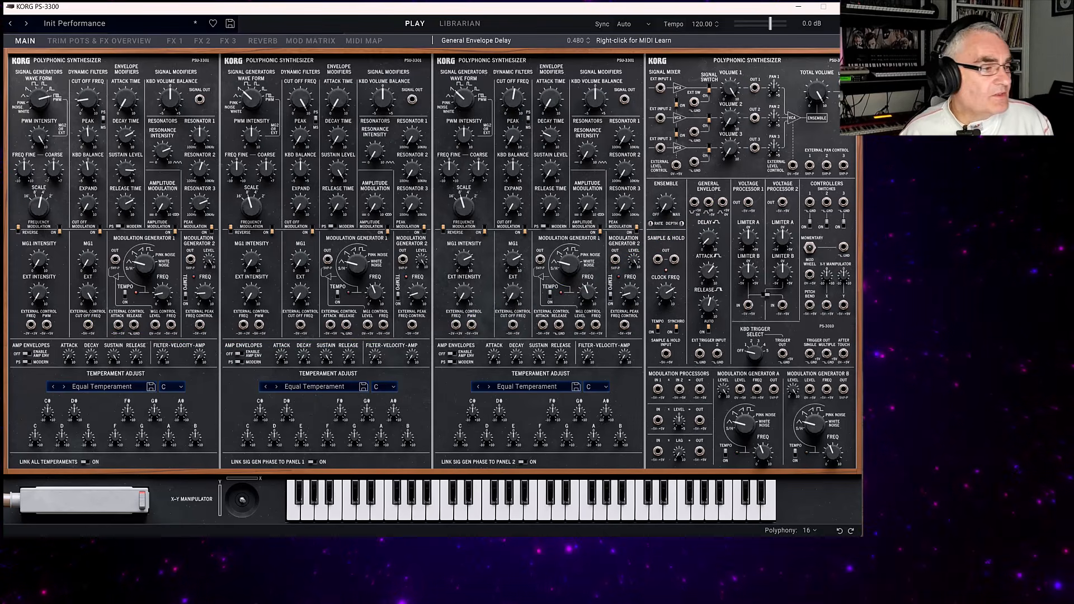
Set Panel 1's filter cut off to 6.04, and try patching Modulation Generator A with a Saw Up wave form into its external frequency control.
drag(88, 100, 83, 39)
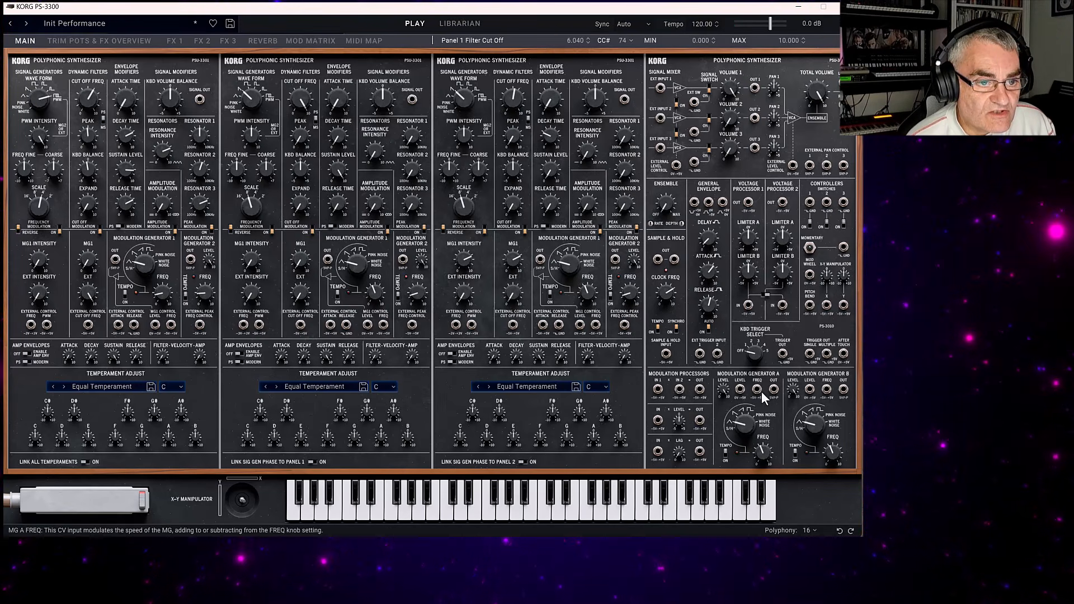
drag(773, 390, 31, 325)
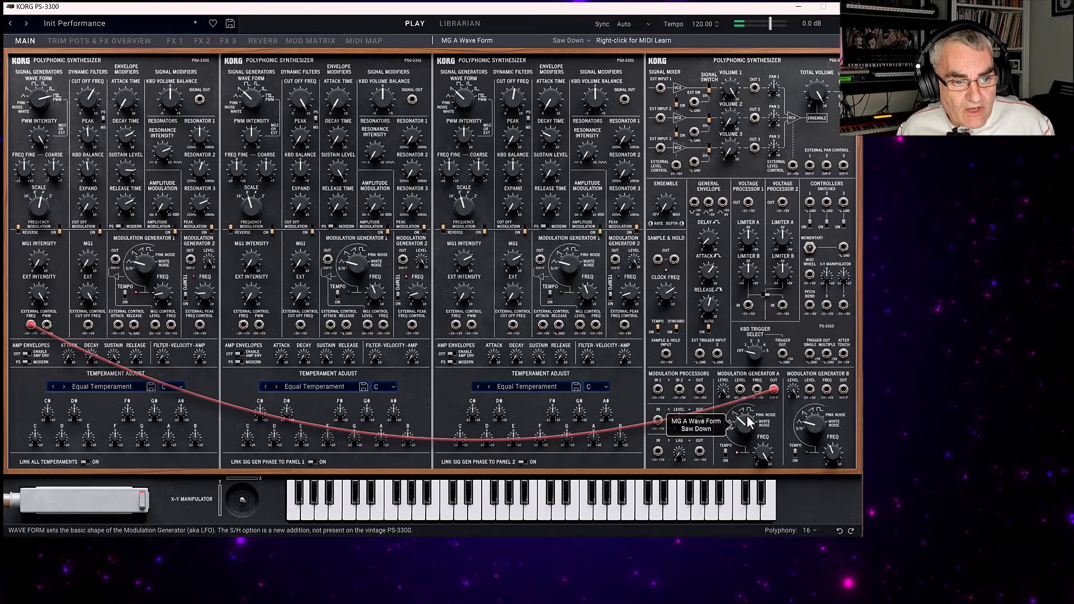
drag(748, 417, 755, 415)
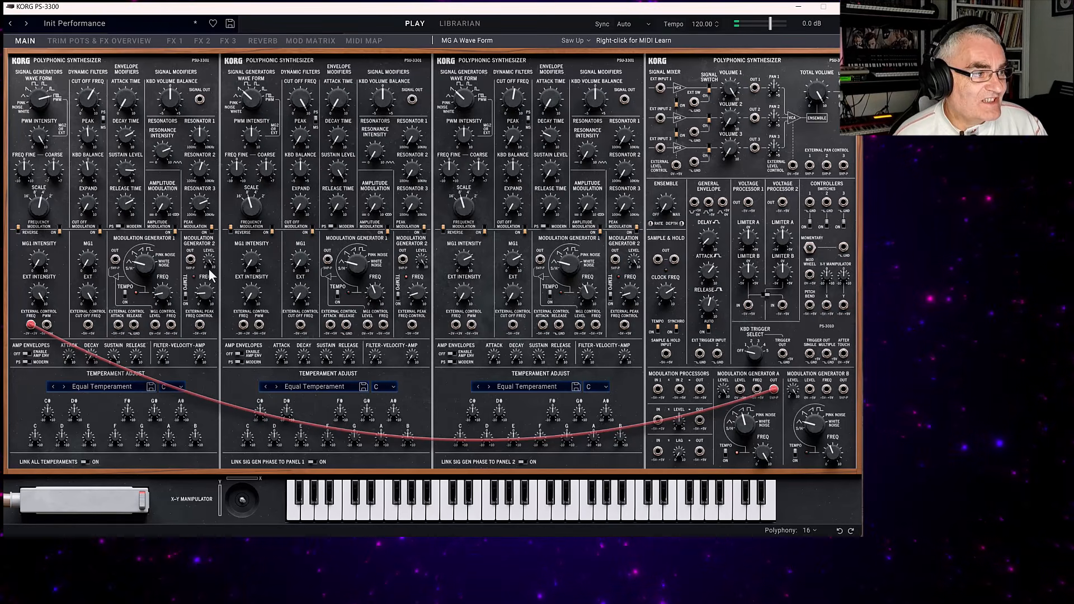
drag(29, 324, 50, 414)
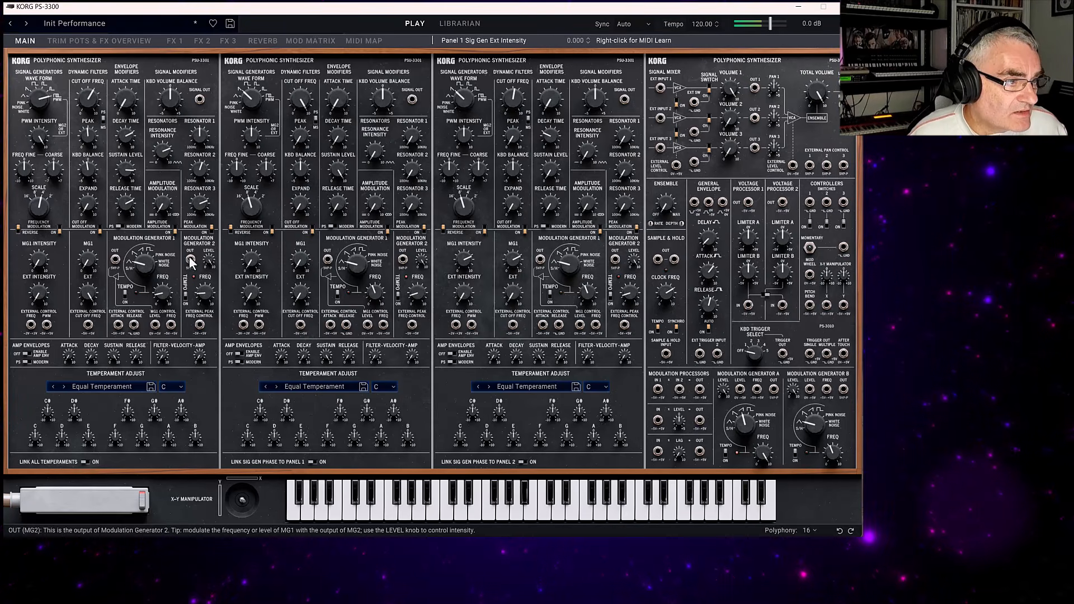
Set Panel 1's envelope attack time to 0.72.
mouse_move(208, 266)
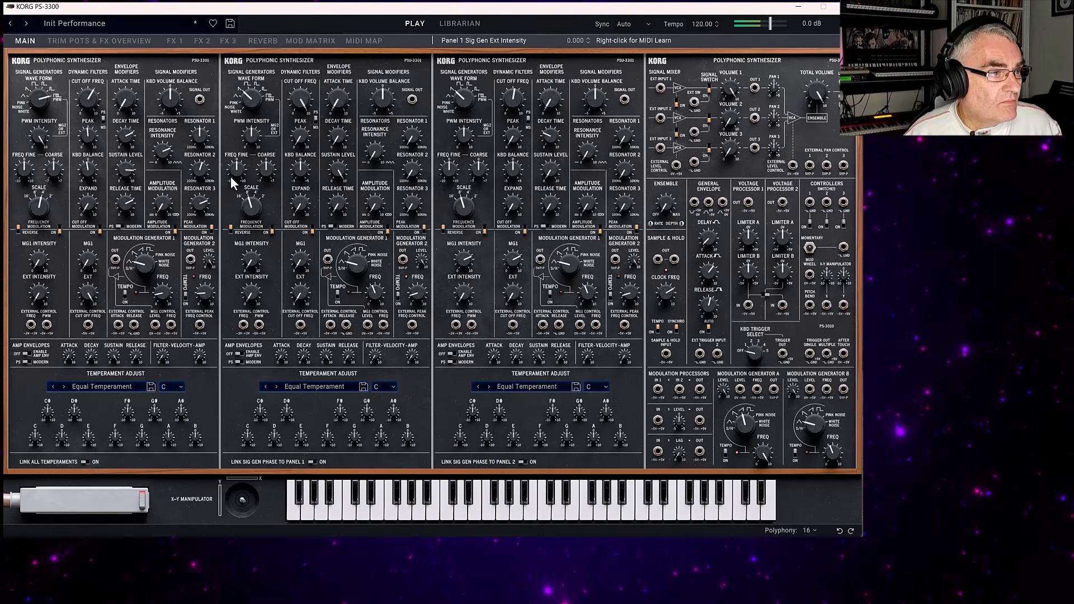
click(122, 96)
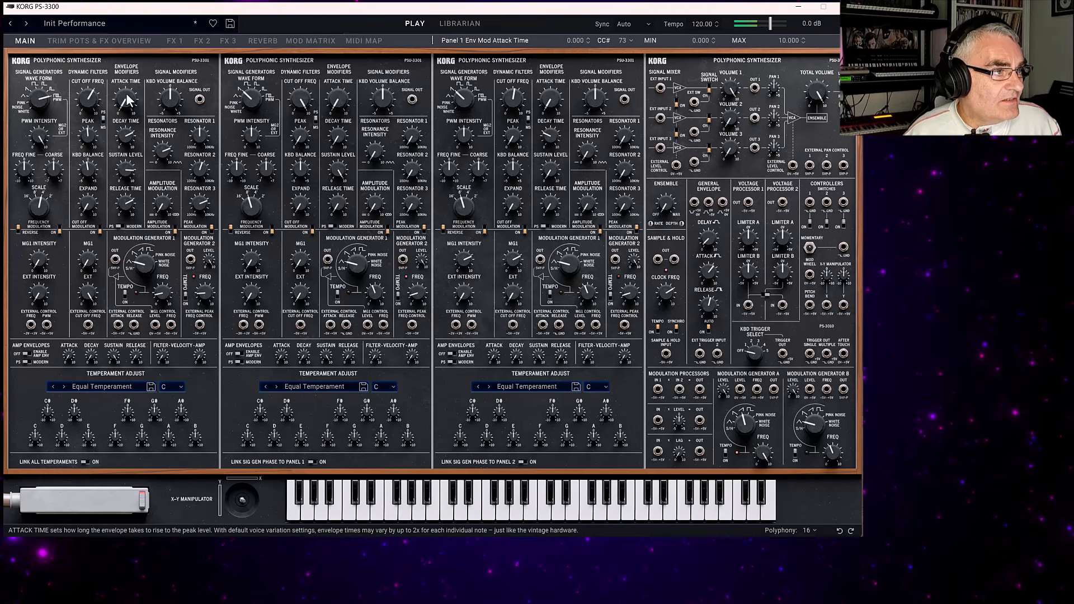
drag(128, 107, 126, 91)
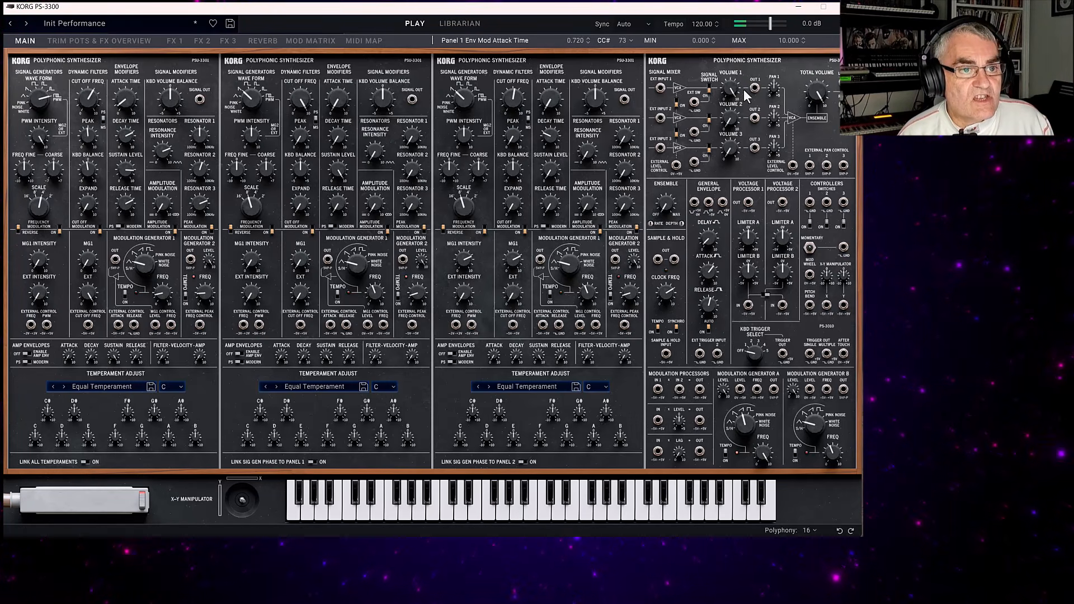
Bring in Panel 2 at a mixer volume of 10 and adjust its signal generator wave form, with MG1 Intensity at 0.
drag(730, 124, 730, 109)
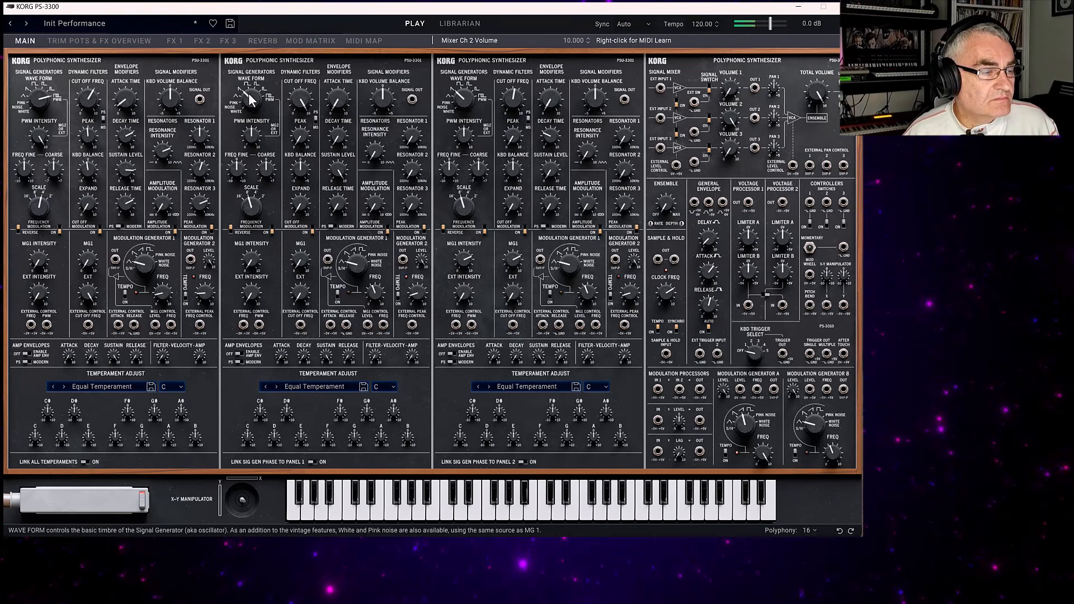
mouse_move(251, 98)
mouse_down()
mouse_move(241, 68)
mouse_move(239, 101)
mouse_up()
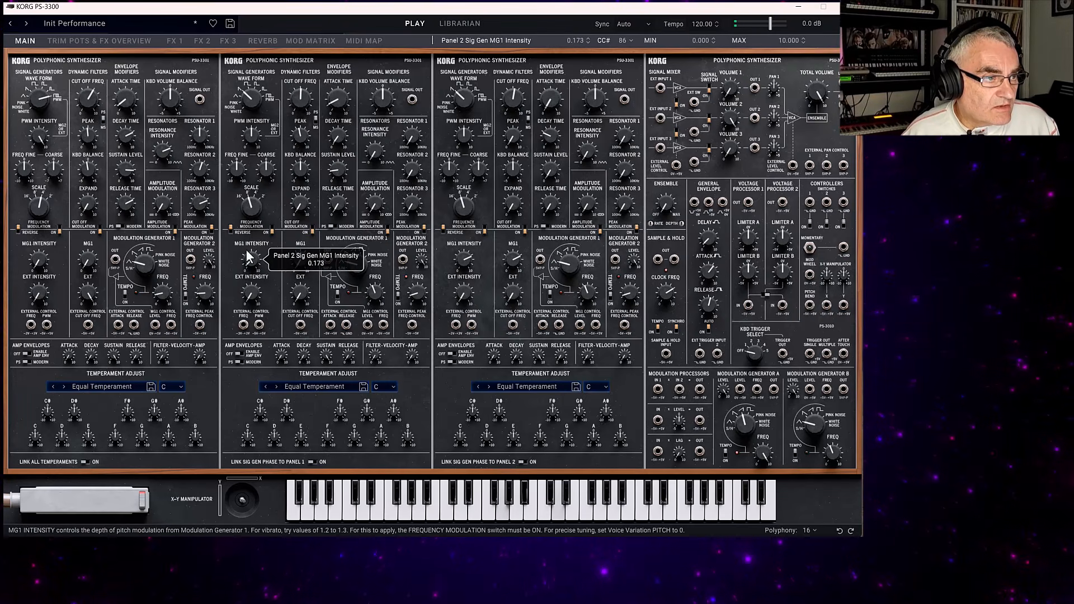
drag(234, 234, 256, 283)
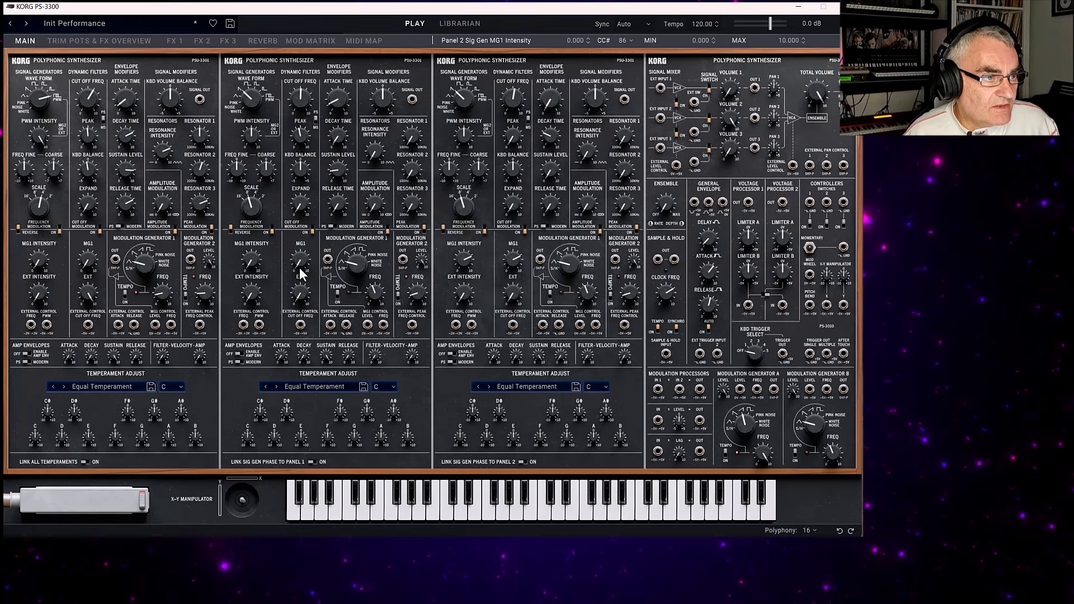
Set Panel 2's filter MG1 Intensity to 2.6 and raise mixer channel 1's volume to 6.72.
drag(300, 274, 280, 208)
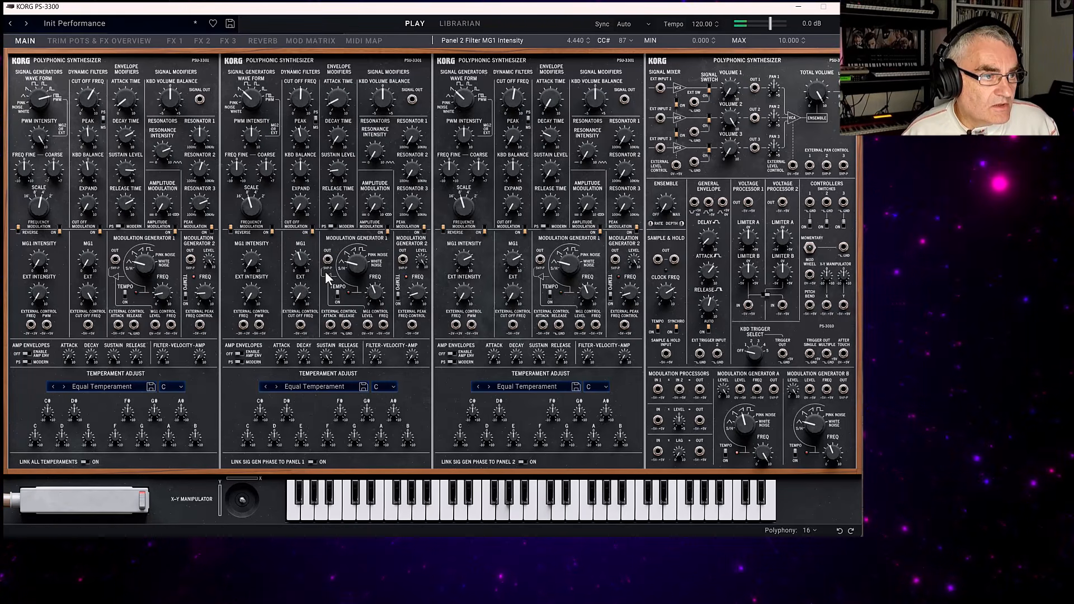
drag(294, 255, 314, 285)
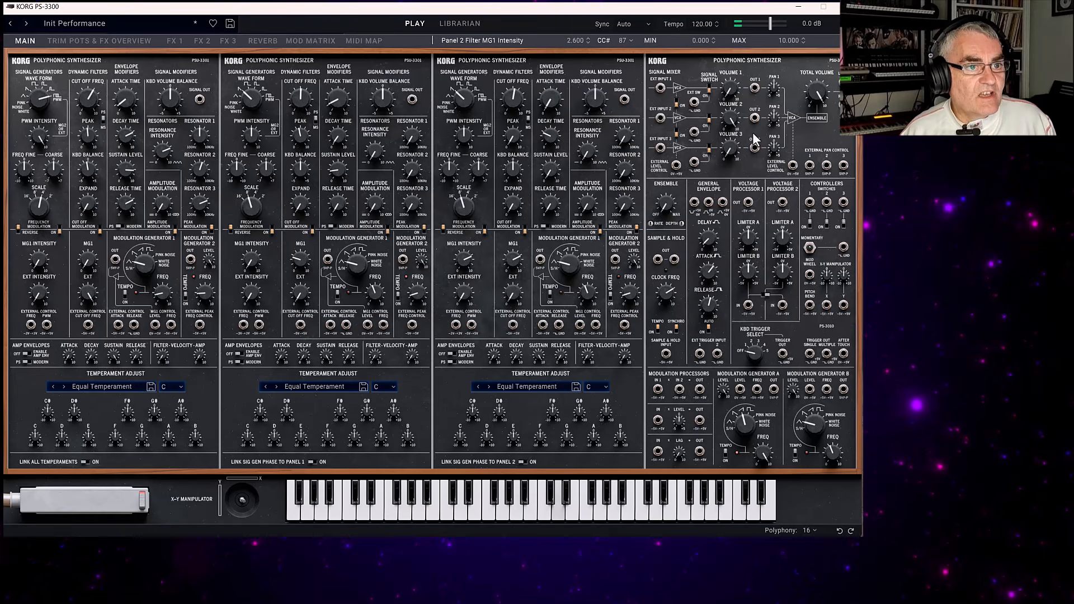
drag(728, 72, 714, 35)
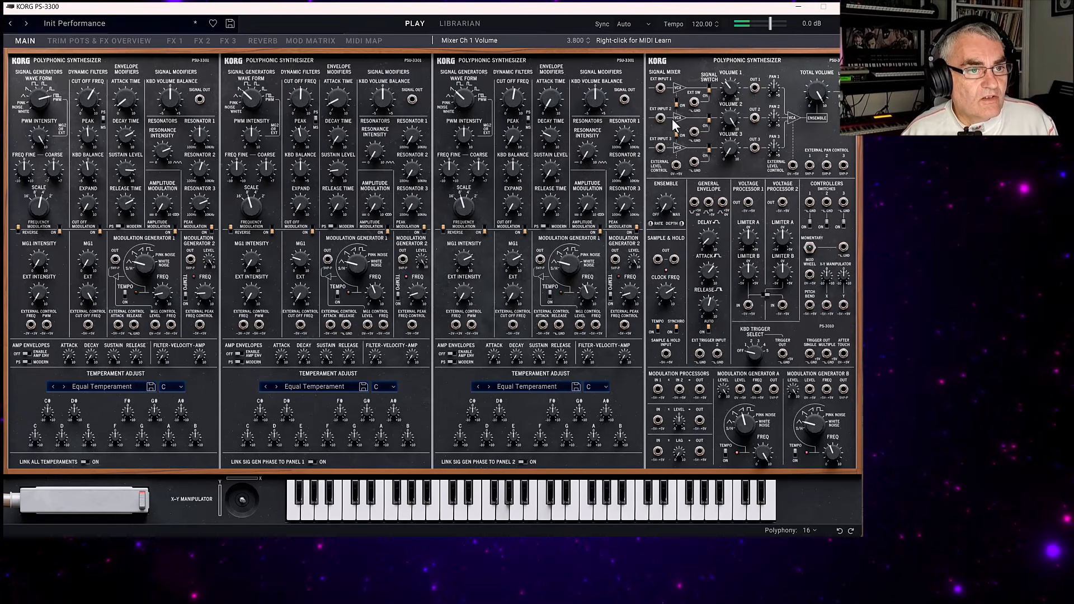
drag(730, 82, 722, 39)
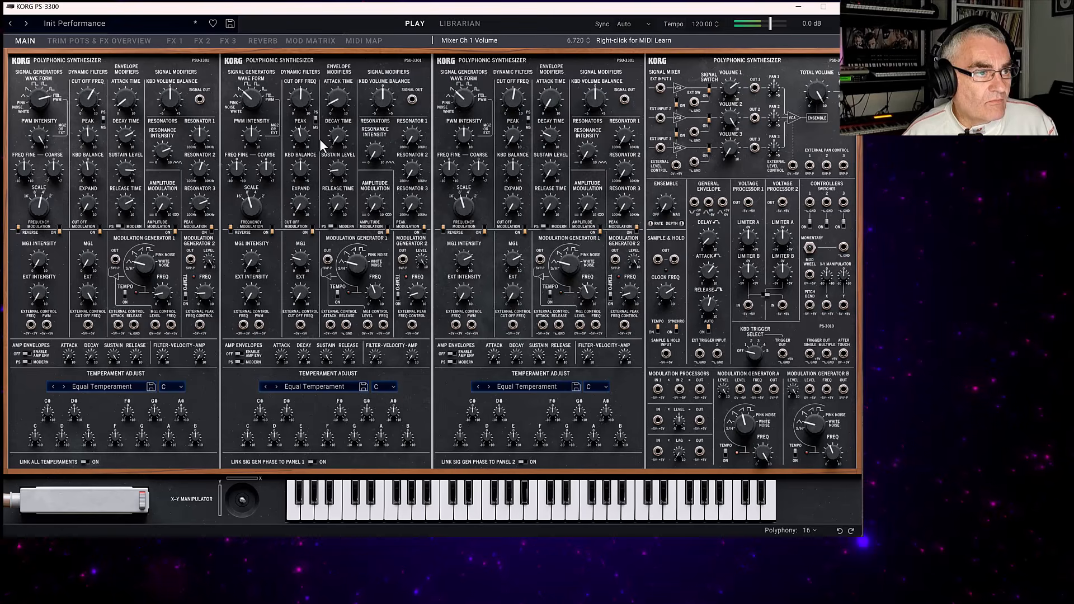
Adjust Panel 2's envelope attack time and set its decay time to 6.4.
drag(337, 139, 334, 115)
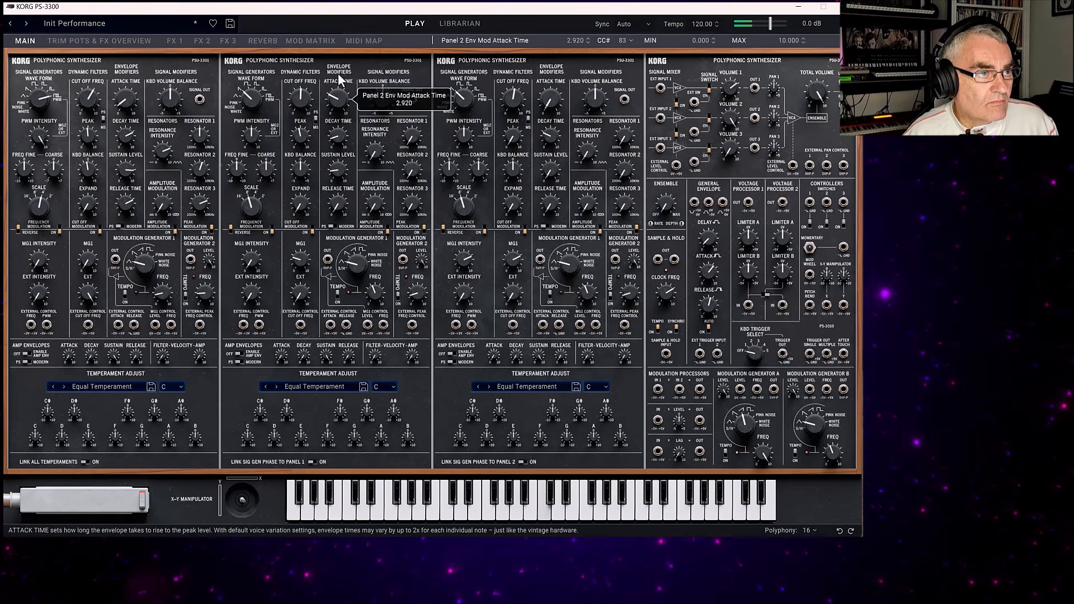
drag(347, 138, 342, 63)
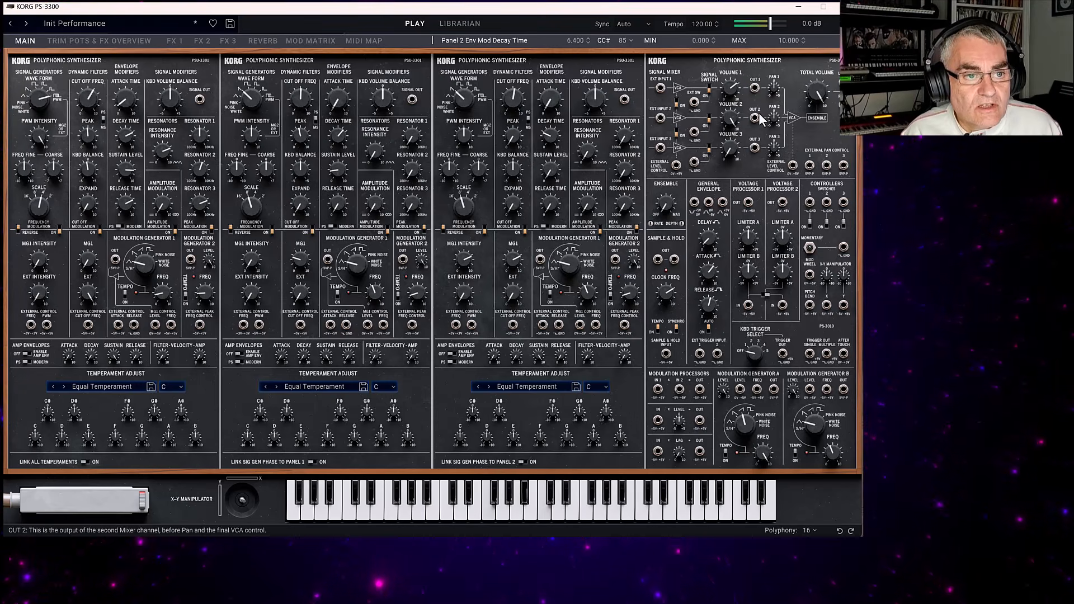
Set the ensemble intensity to 9.88 and try panning mixer channels 1 and 2 apart, returning channel 1's pan to +0.16.
drag(773, 89, 773, 41)
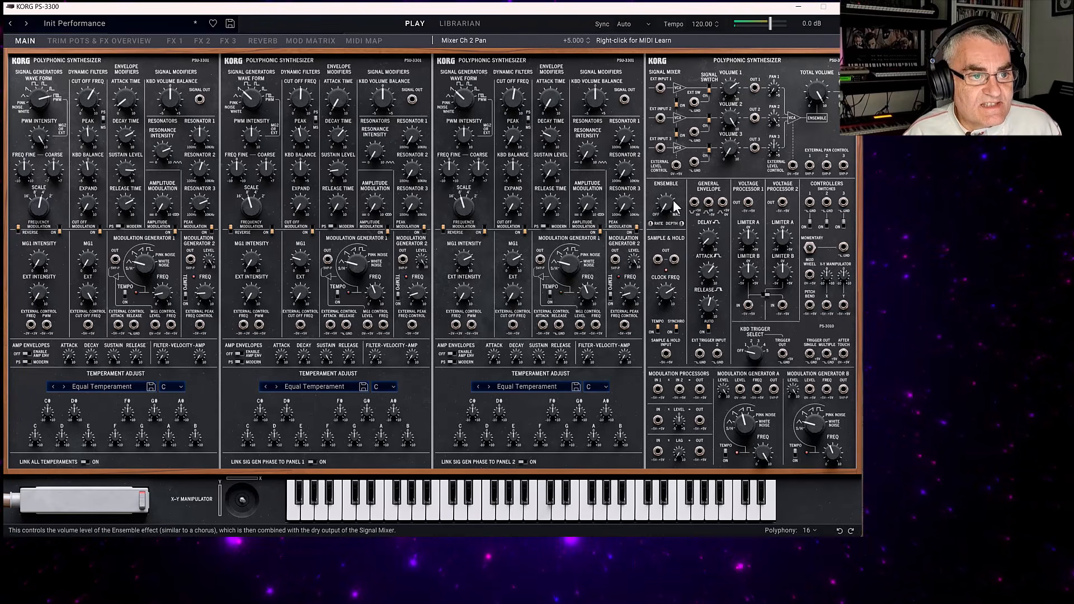
drag(668, 203, 645, 76)
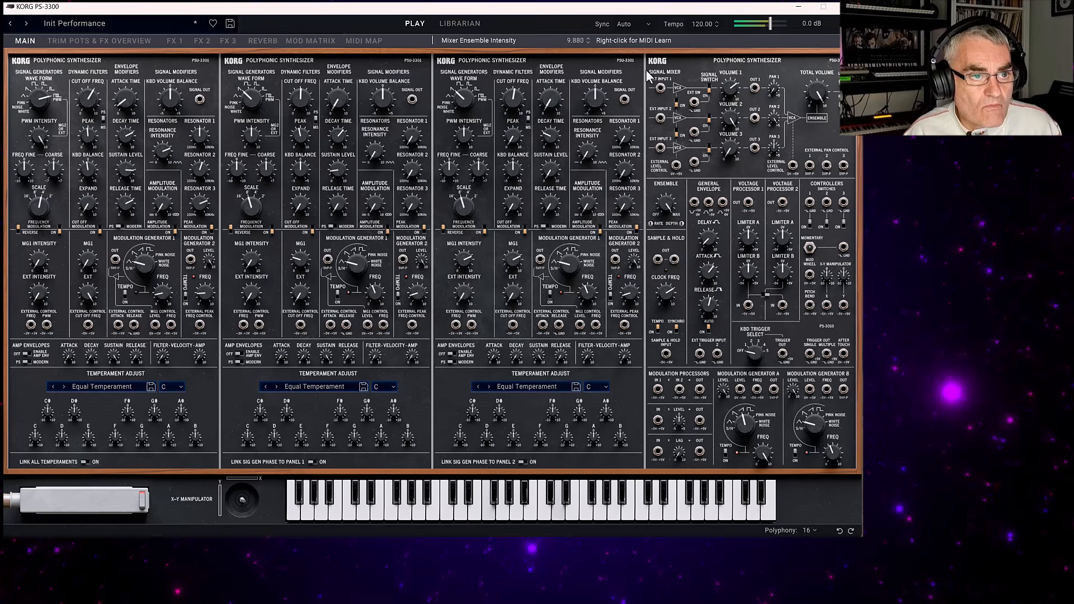
drag(773, 119, 780, 175)
drag(773, 89, 763, 21)
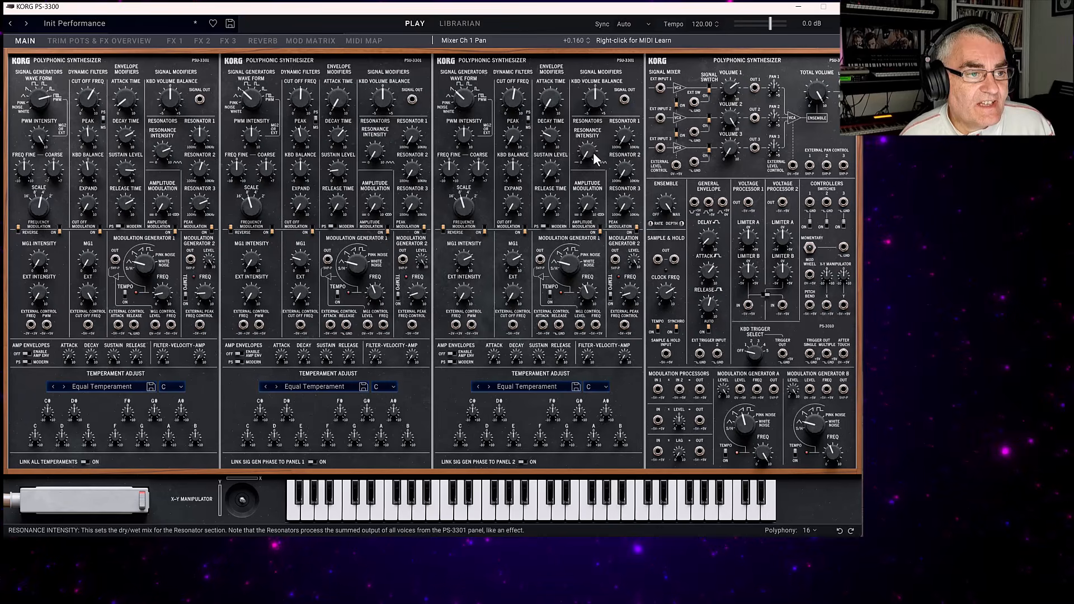
Bring in Panel 3 at a mixer volume of 7.6, adjusting its wave form and scale, with PWM Intensity 8.12 and Freq Fine -0.80.
mouse_move(464, 96)
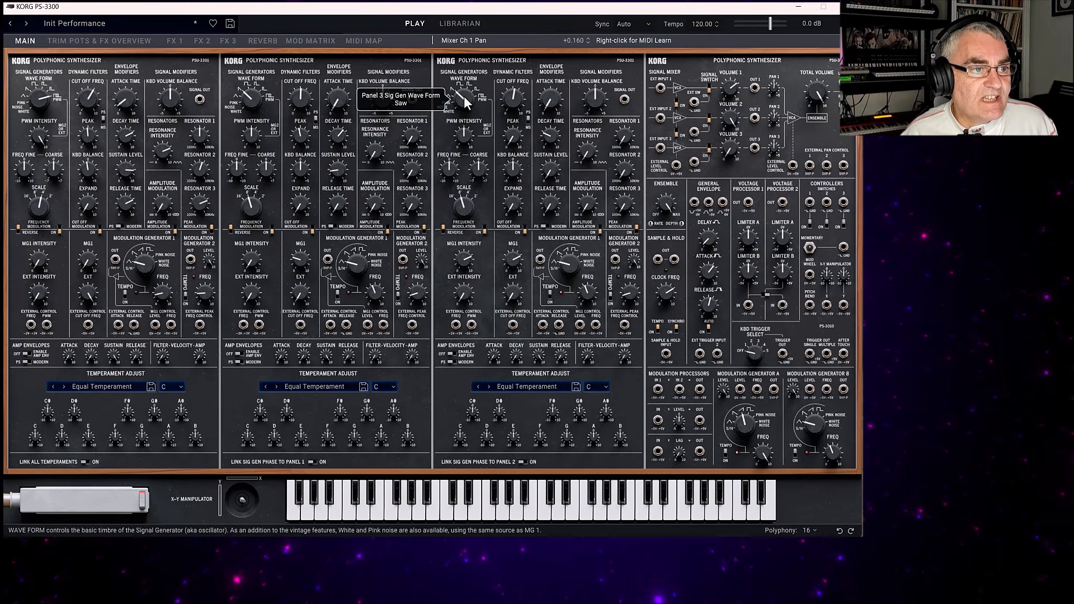
drag(464, 96, 458, 22)
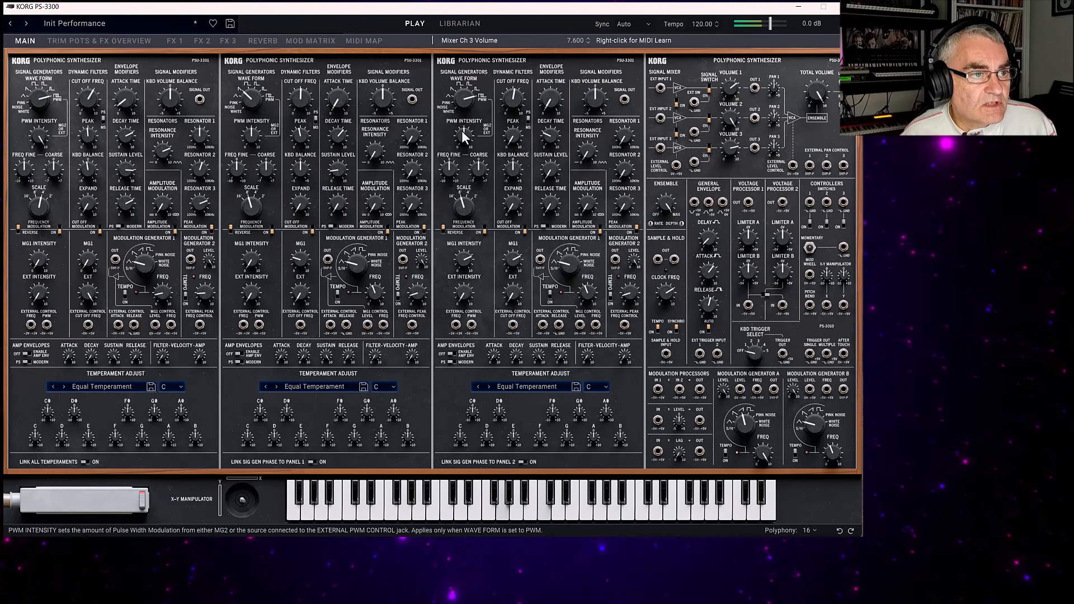
mouse_move(456, 124)
drag(449, 108, 456, 101)
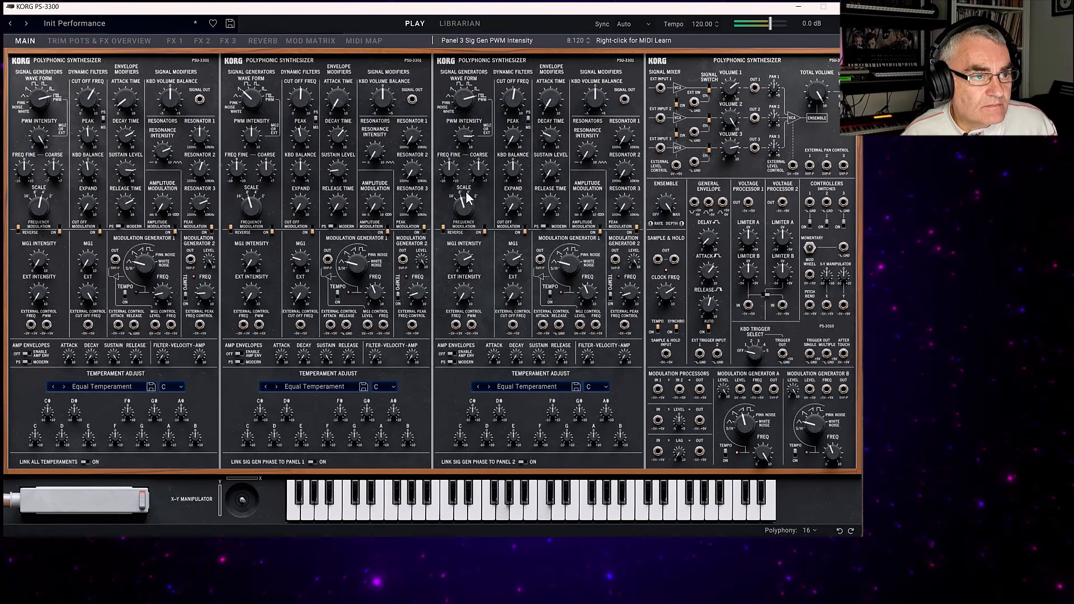
drag(464, 205, 449, 166)
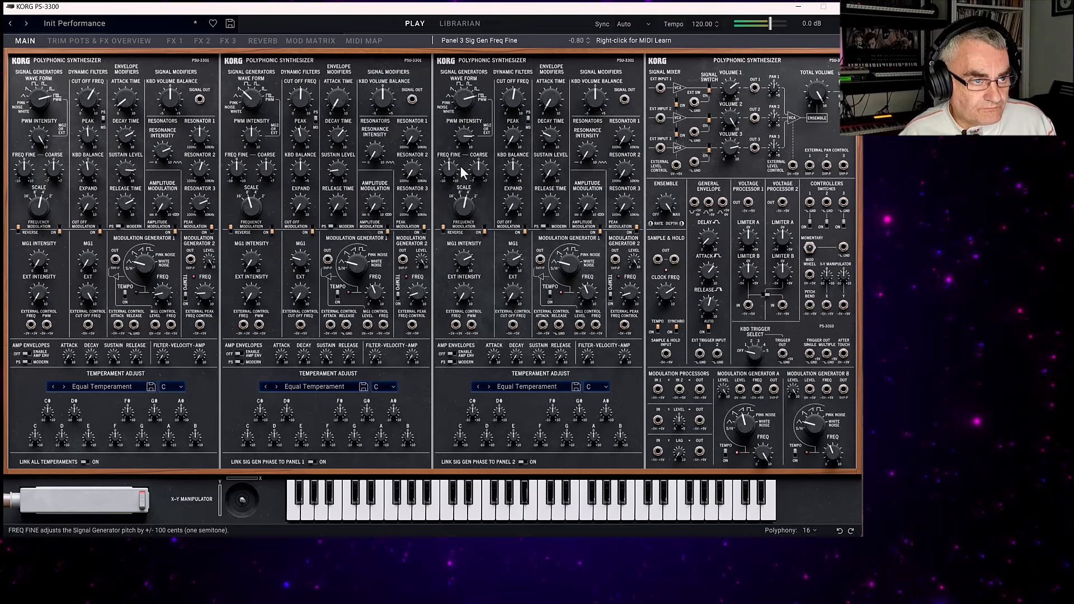
Adjust Panel 3's signal generator MG1 Intensity and set its envelope decay time to 7.954.
drag(464, 256, 462, 250)
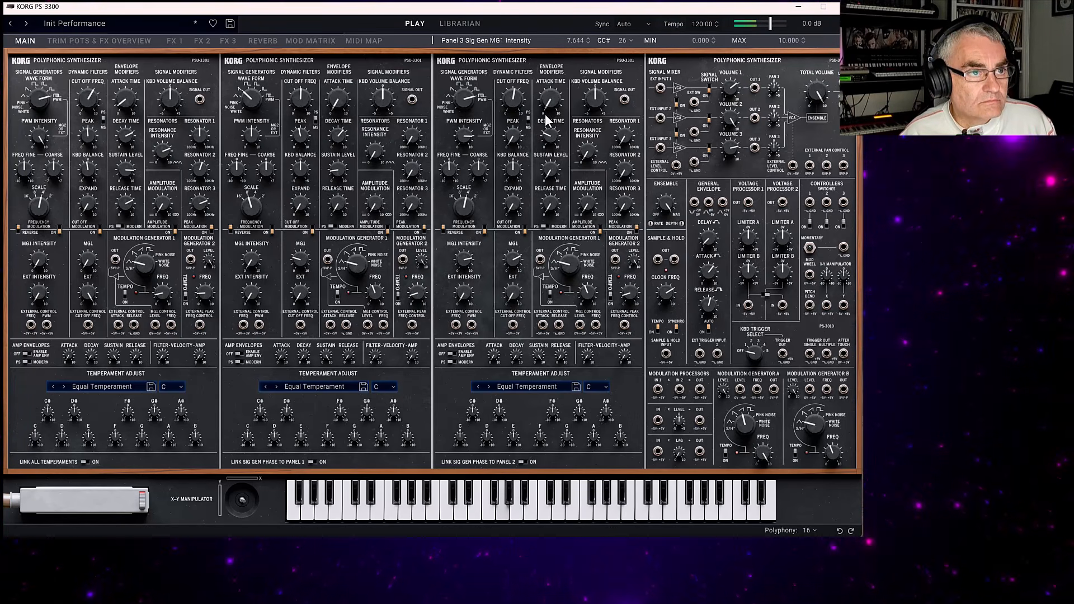
drag(551, 132, 547, 79)
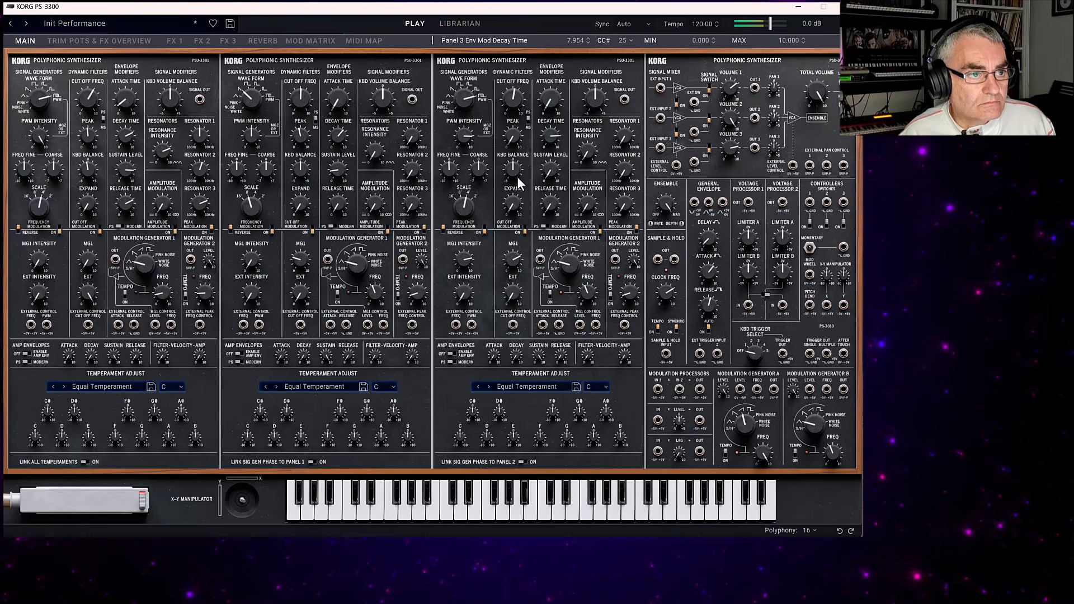
drag(464, 258, 489, 362)
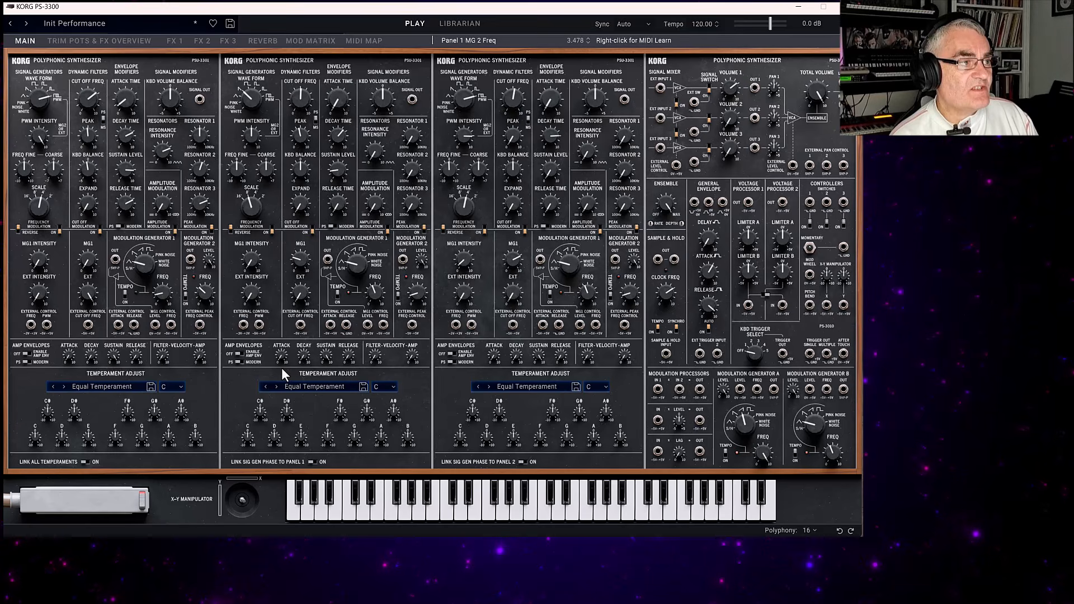
Look over the trim pots, the effects overview and the FX 1 and FX 2 settings.
click(86, 40)
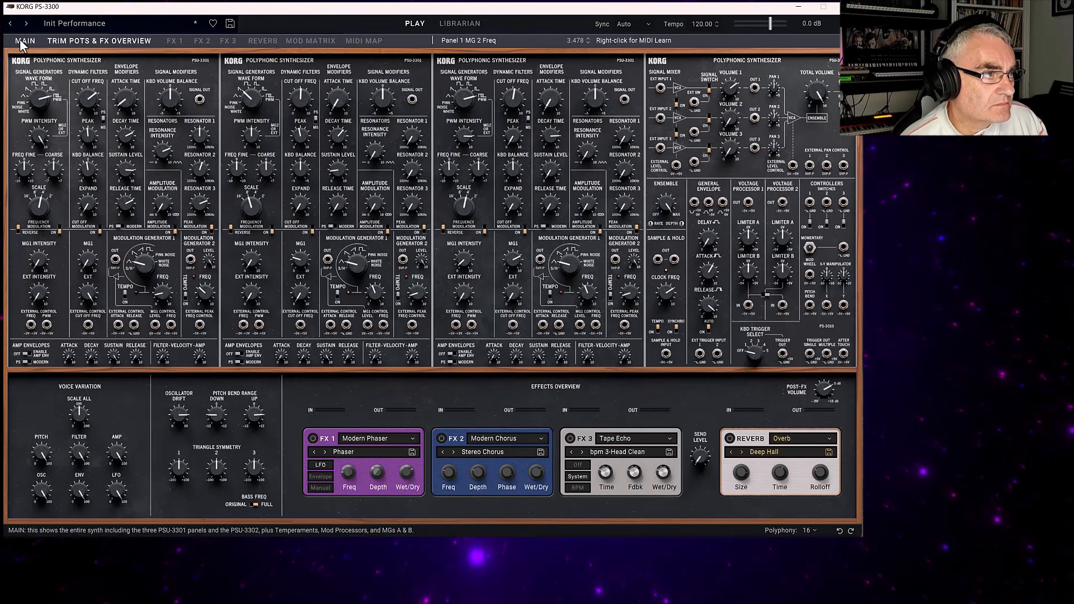
click(25, 40)
click(66, 41)
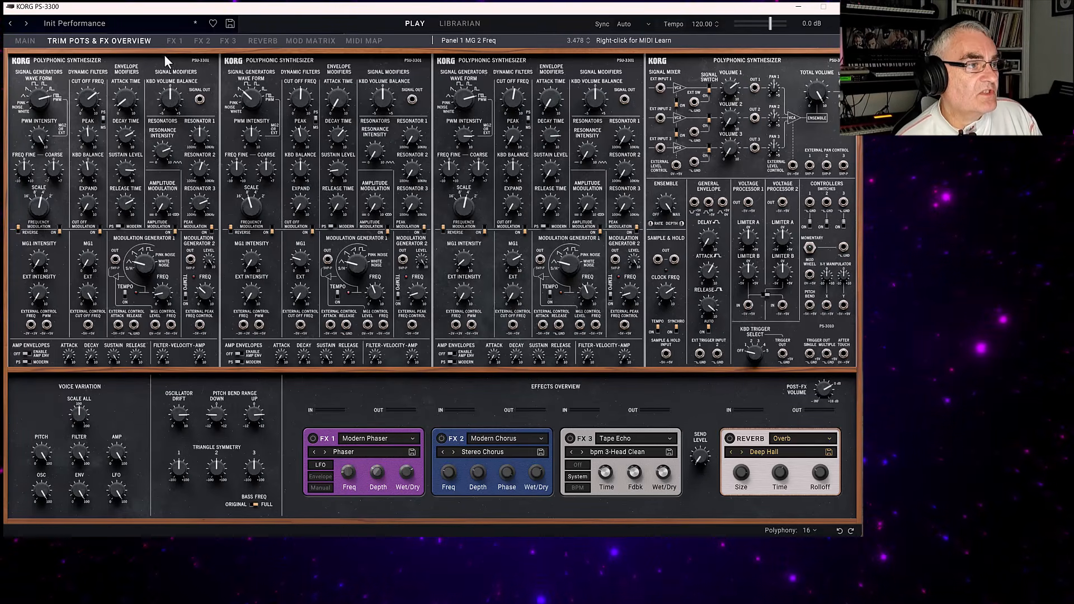
click(178, 41)
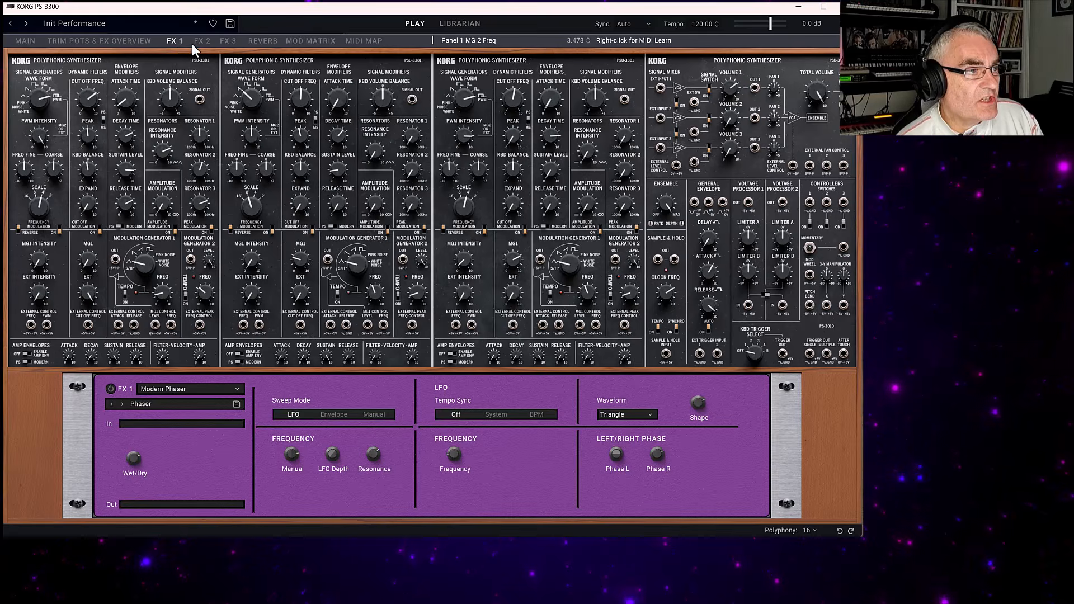
click(203, 42)
Switch on FX 1 and change its effect type to Modern Compressor.
click(177, 43)
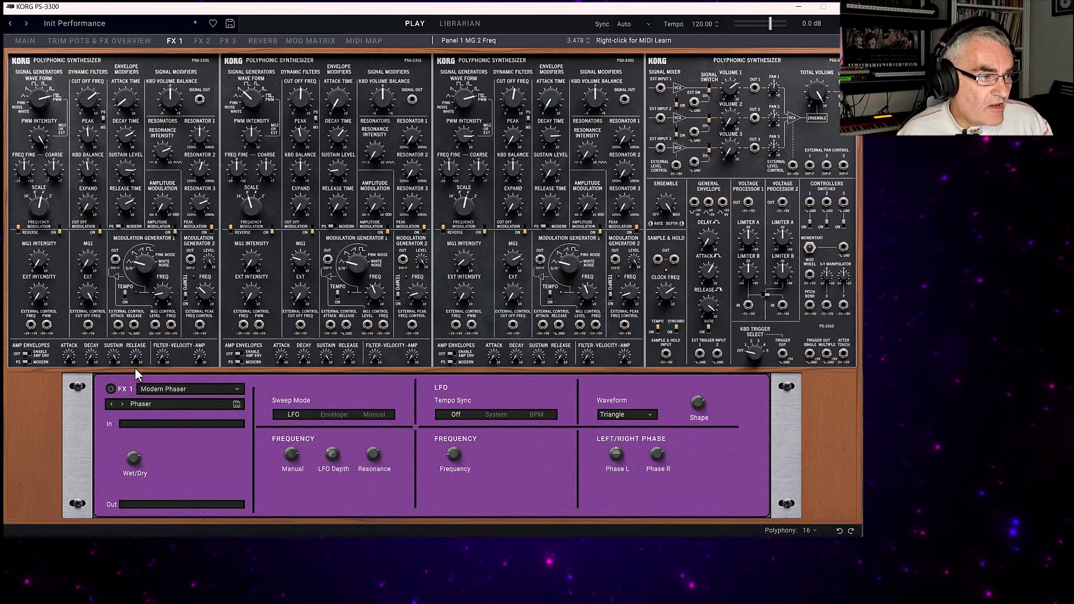
click(179, 389)
mouse_move(181, 413)
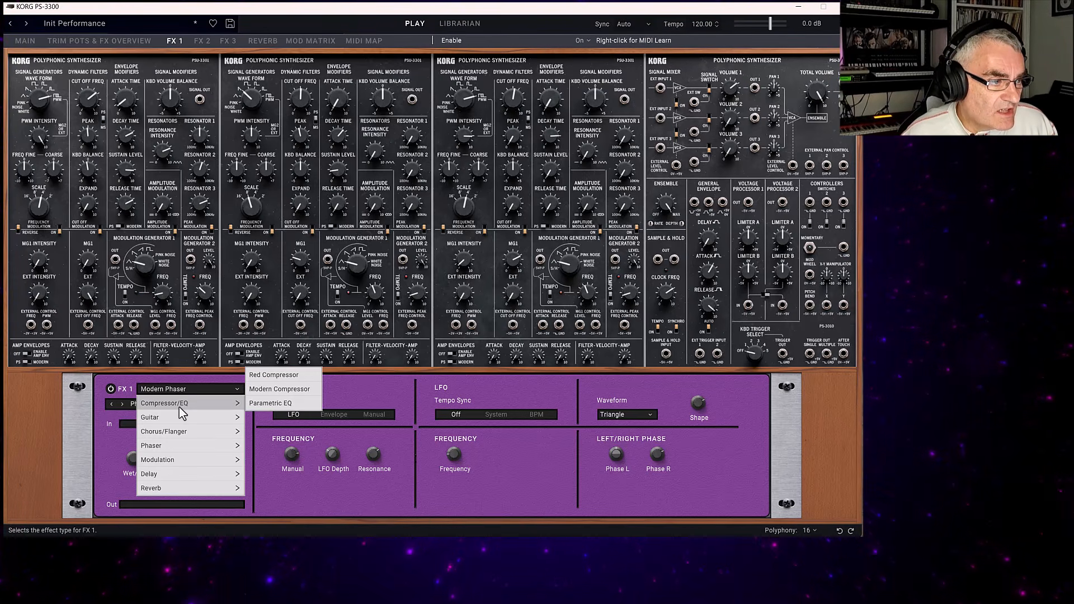
click(268, 389)
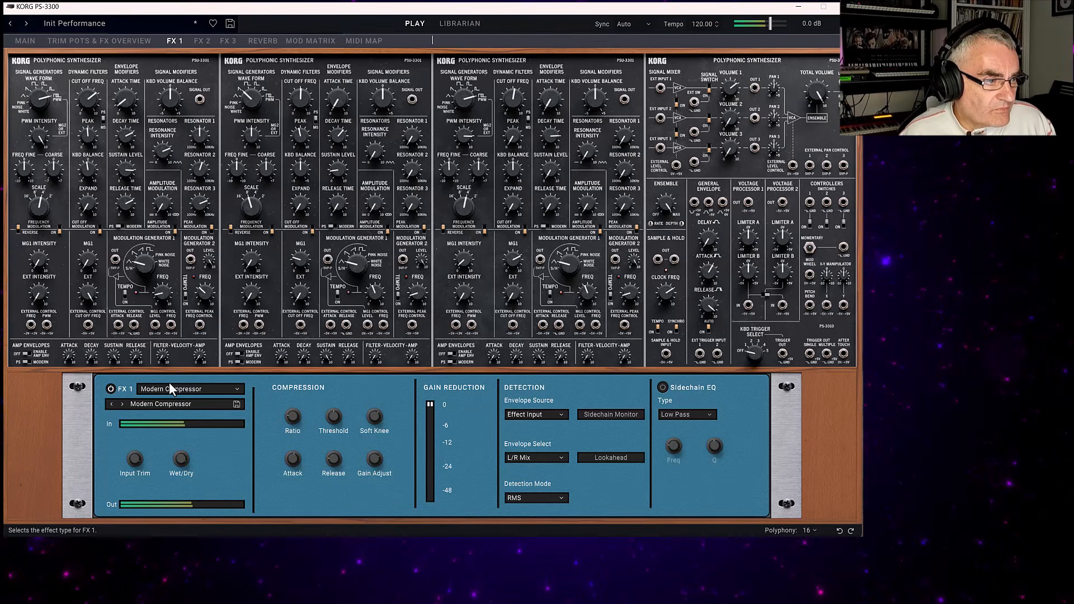
Try the Guitar Amp effect in FX 1, and return the slot to Modern Compressor.
click(185, 388)
mouse_move(176, 418)
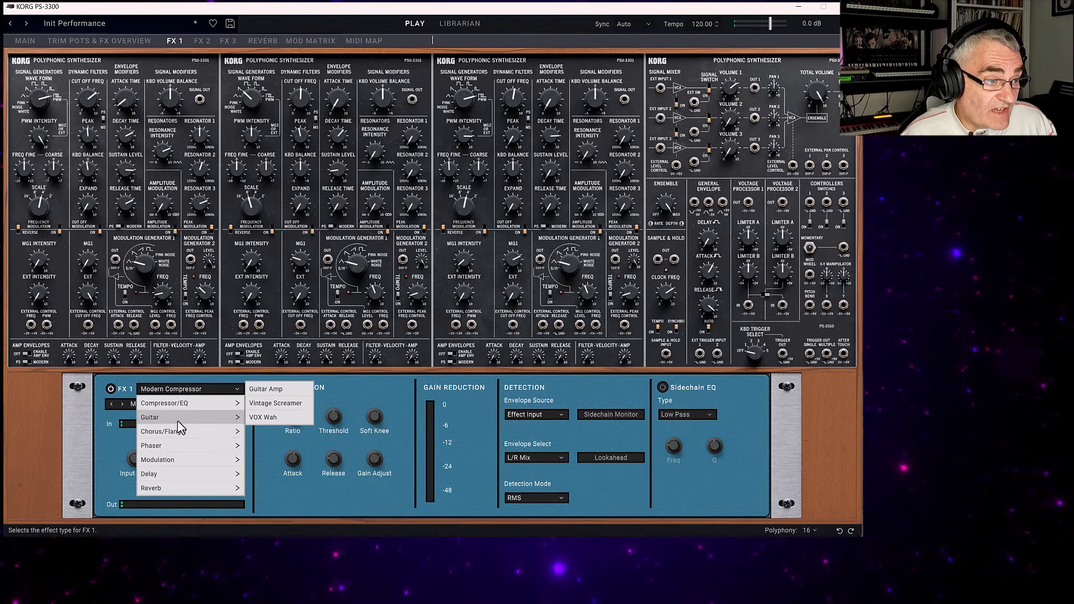
click(266, 389)
click(161, 390)
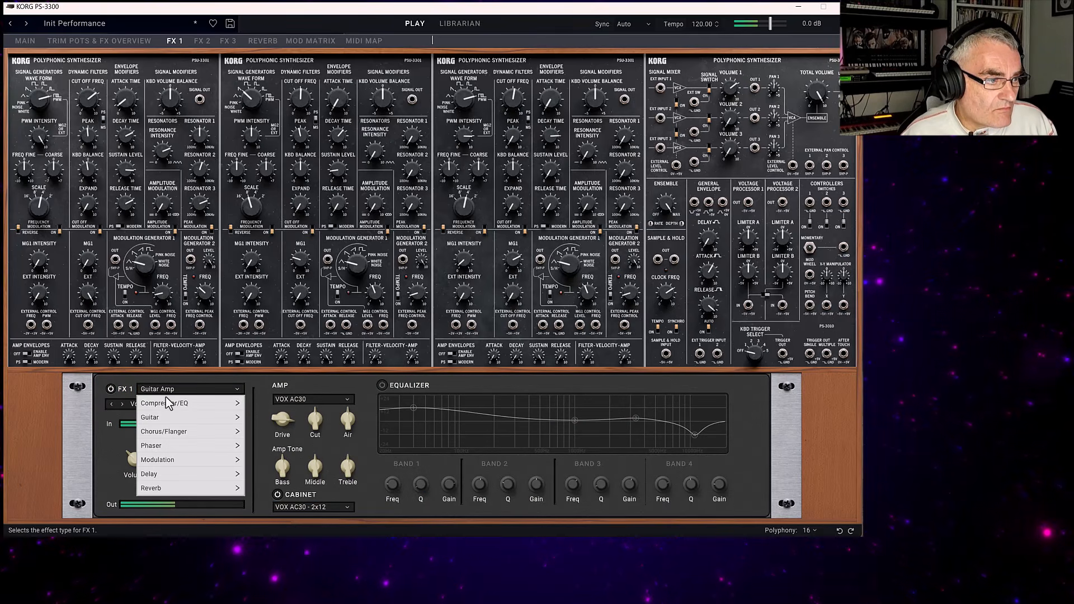
mouse_move(171, 445)
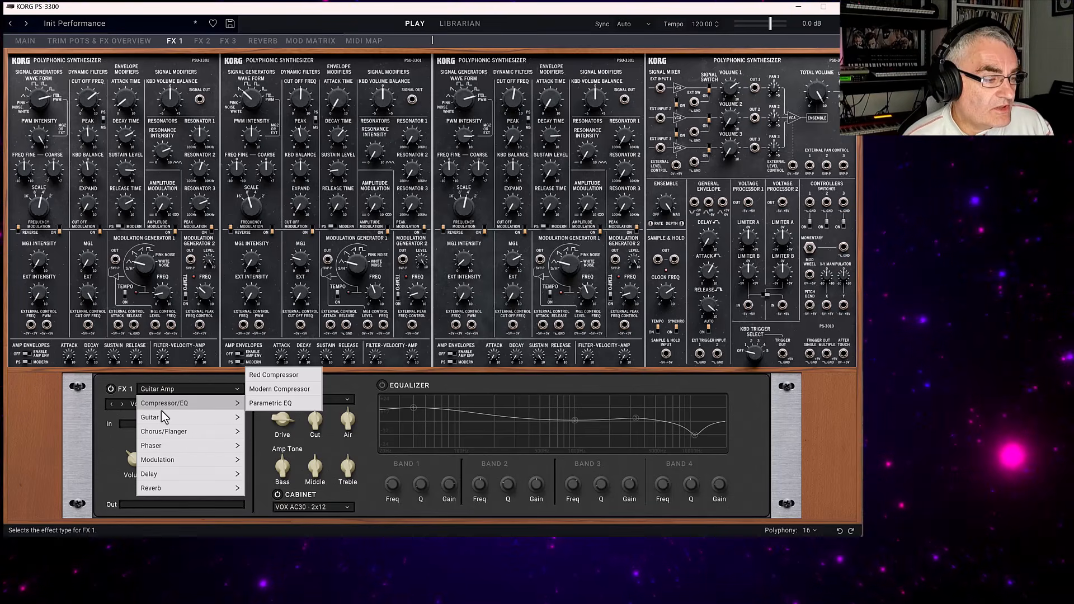
click(273, 389)
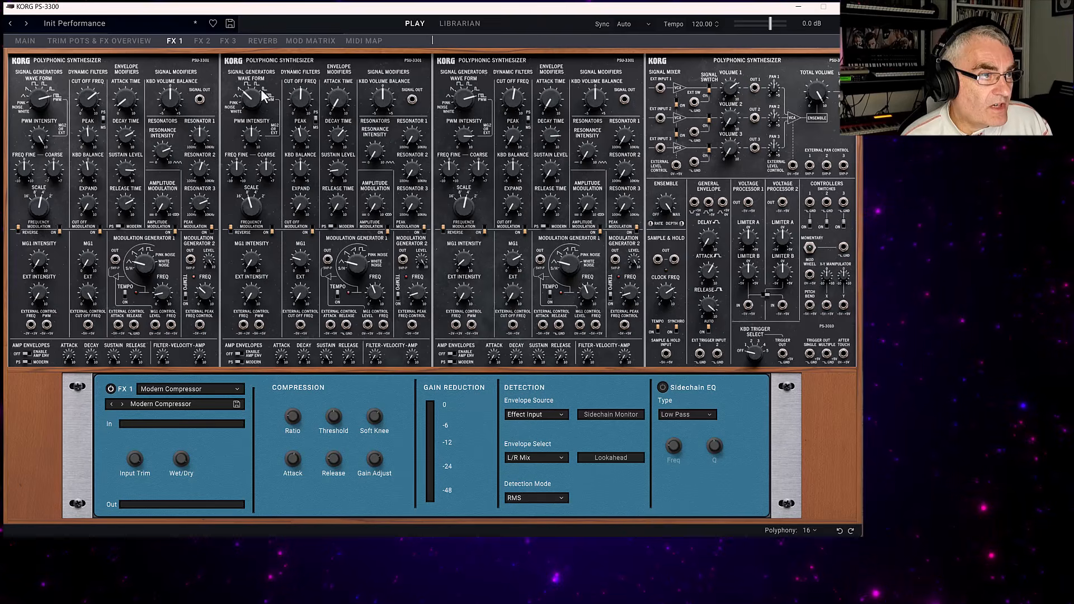
Switch on FX 2 with the Vintage Chorus effect and load its Deep Slow Chor Stereo preset.
click(201, 40)
click(163, 389)
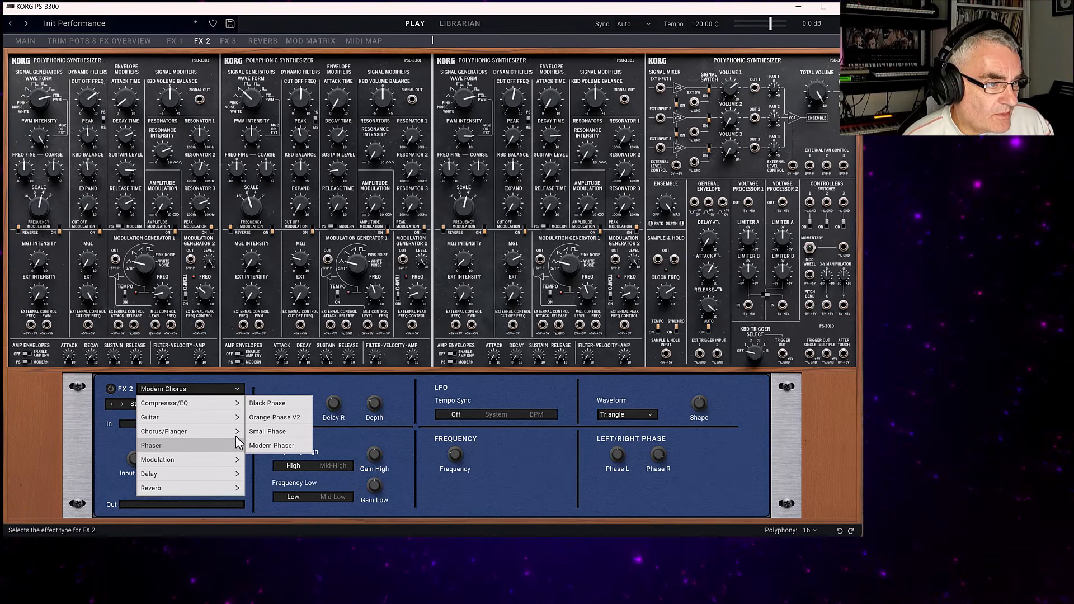
mouse_move(206, 434)
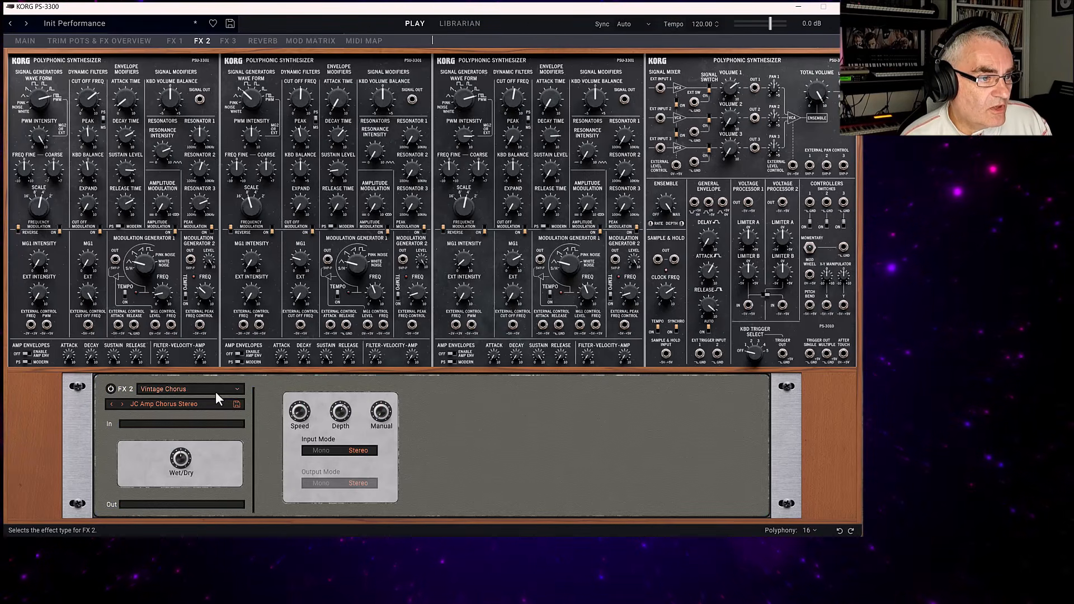
click(161, 406)
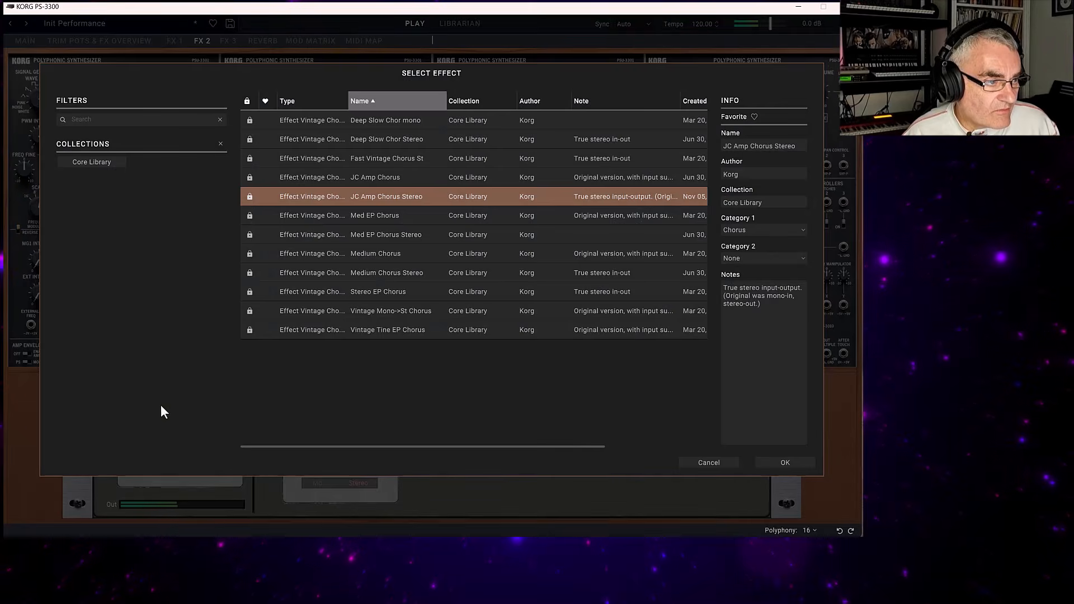
double_click(348, 138)
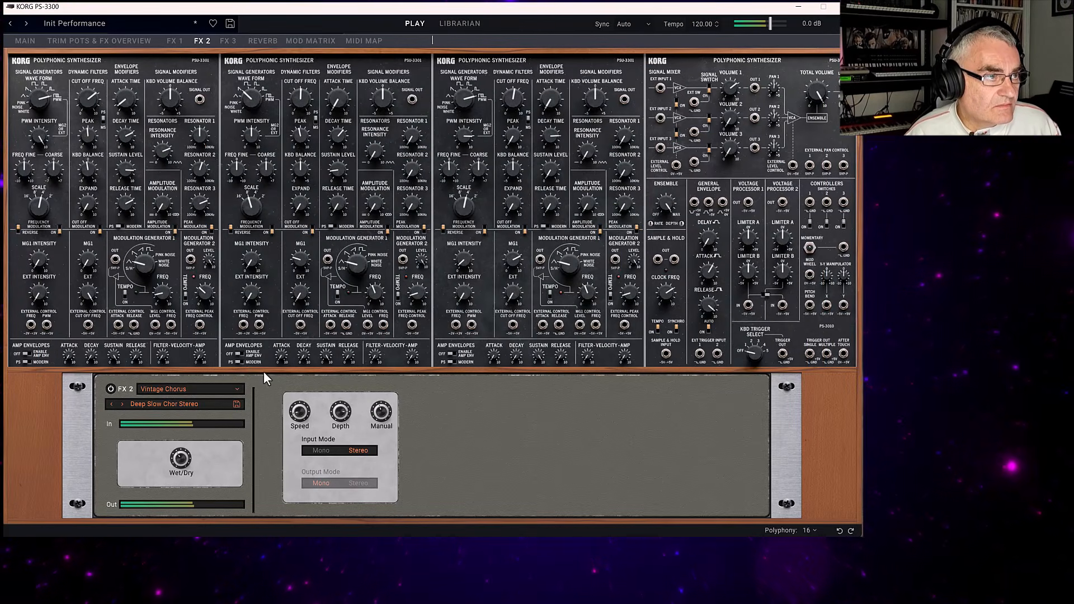
Switch on the reverb, change its type to Spring Reverb and load the Deep Spring Reverb preset.
click(226, 40)
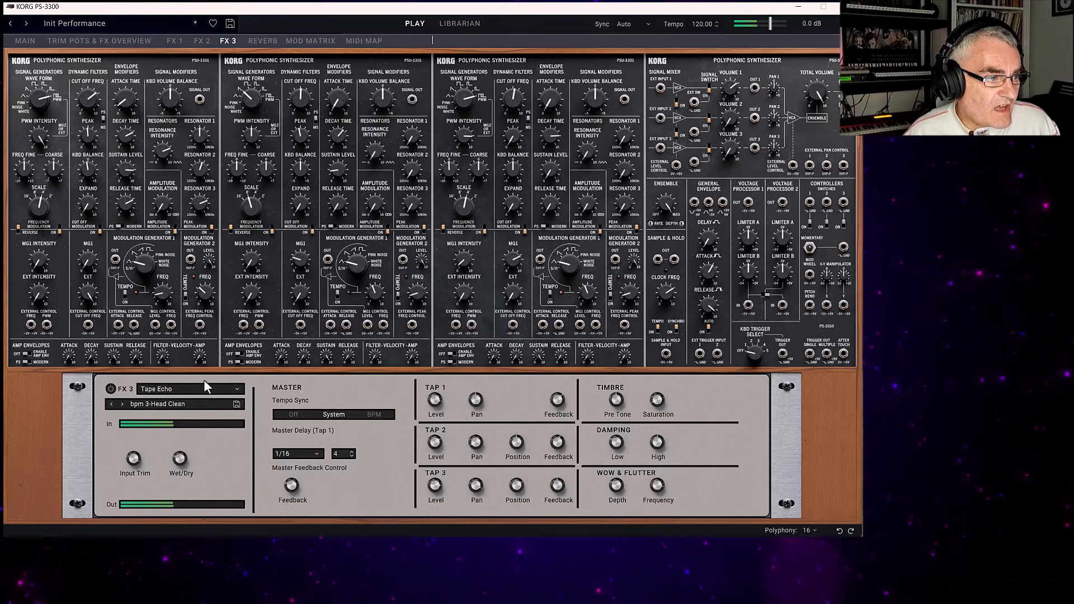
click(255, 40)
click(186, 394)
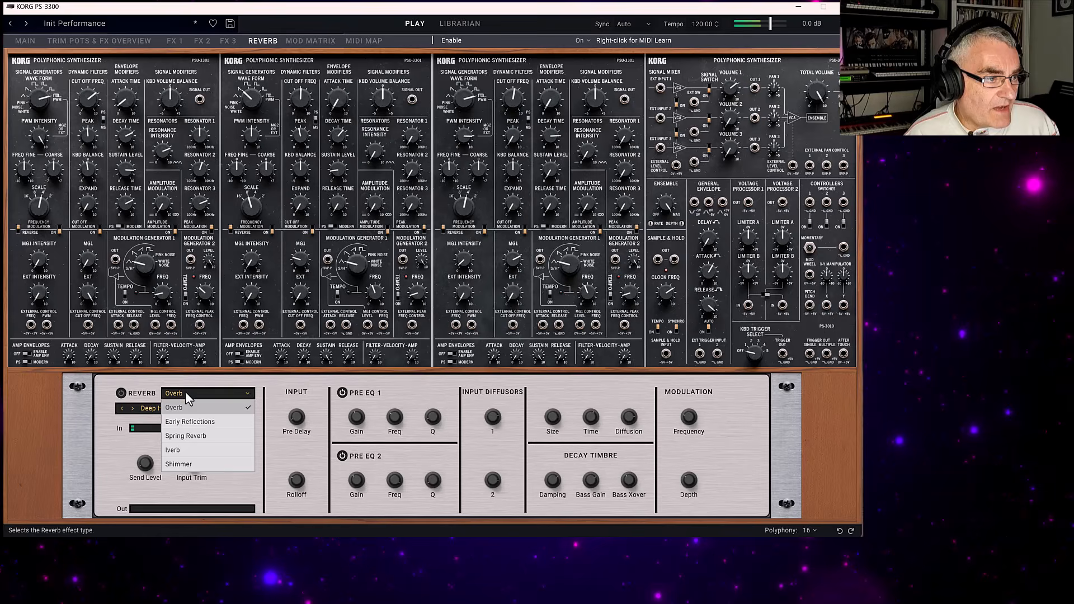
click(186, 436)
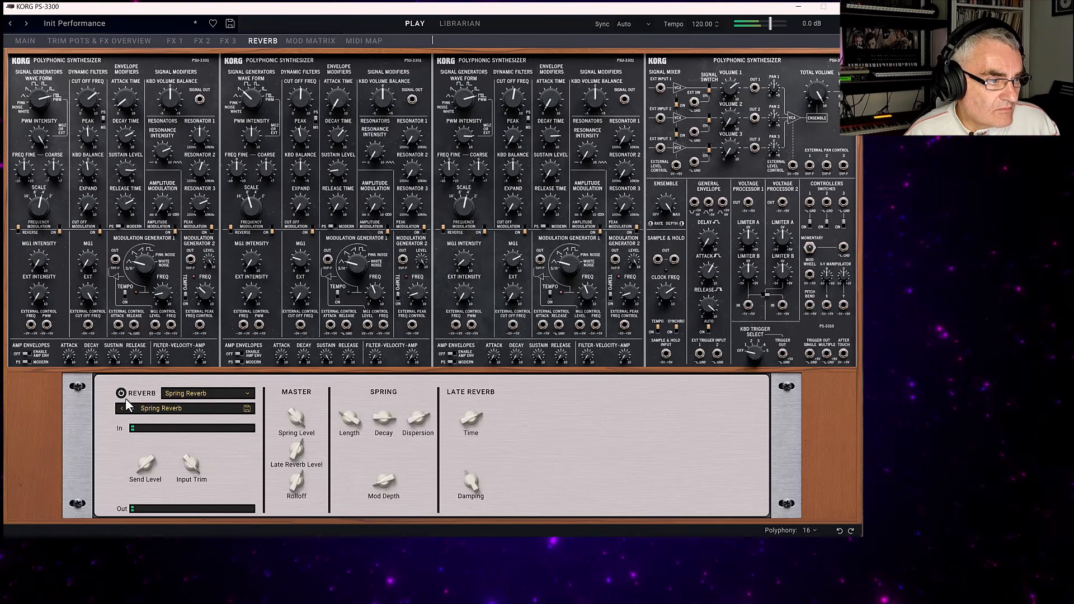
click(159, 408)
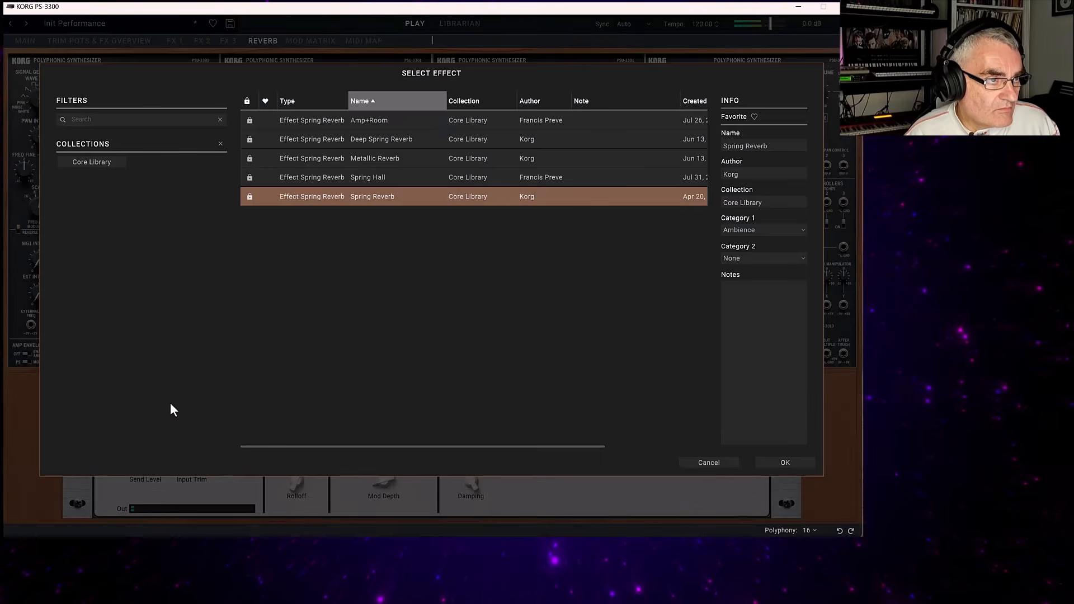
double_click(353, 141)
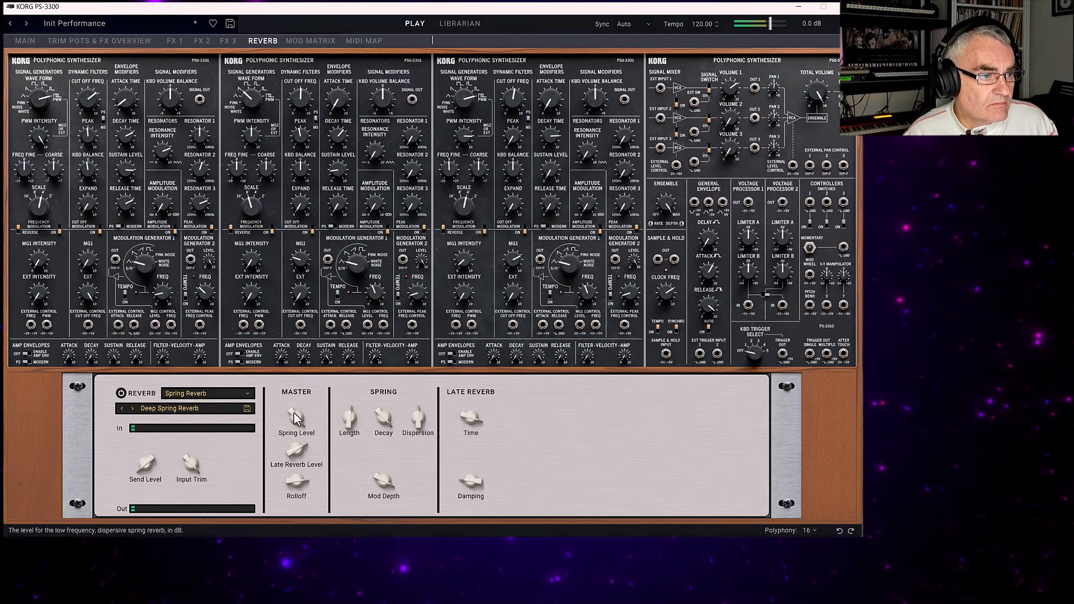
Try the Shimmer reverb effect in the FX 2 slot.
click(233, 42)
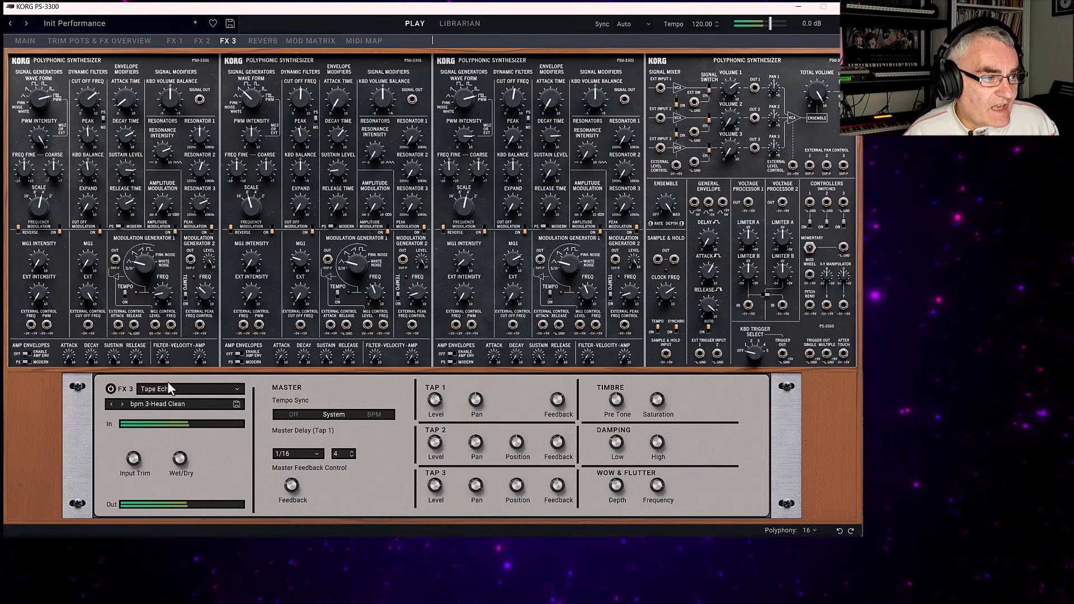
click(202, 41)
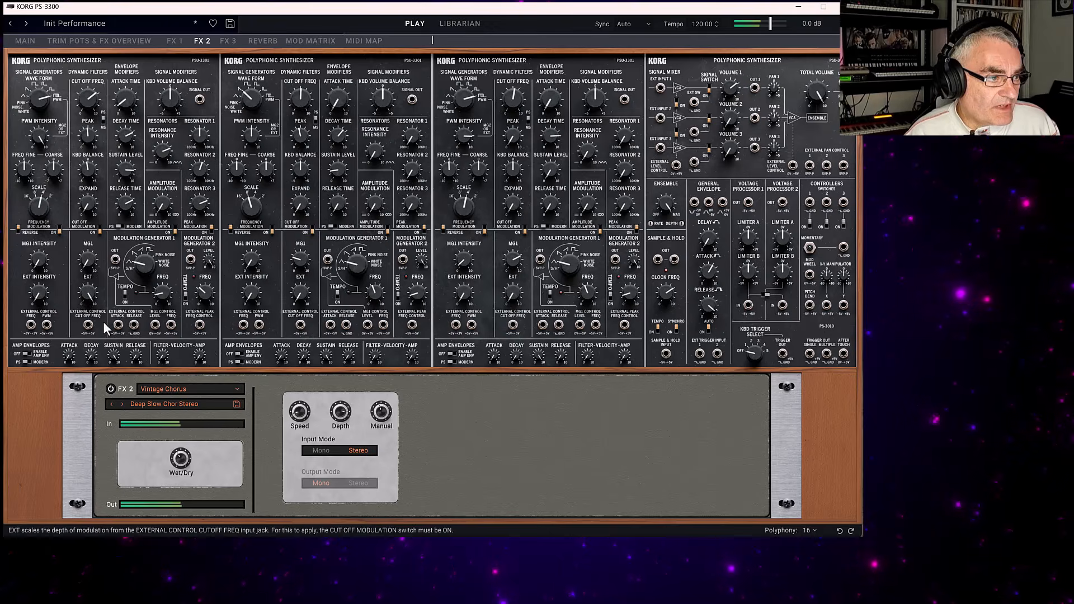
click(174, 389)
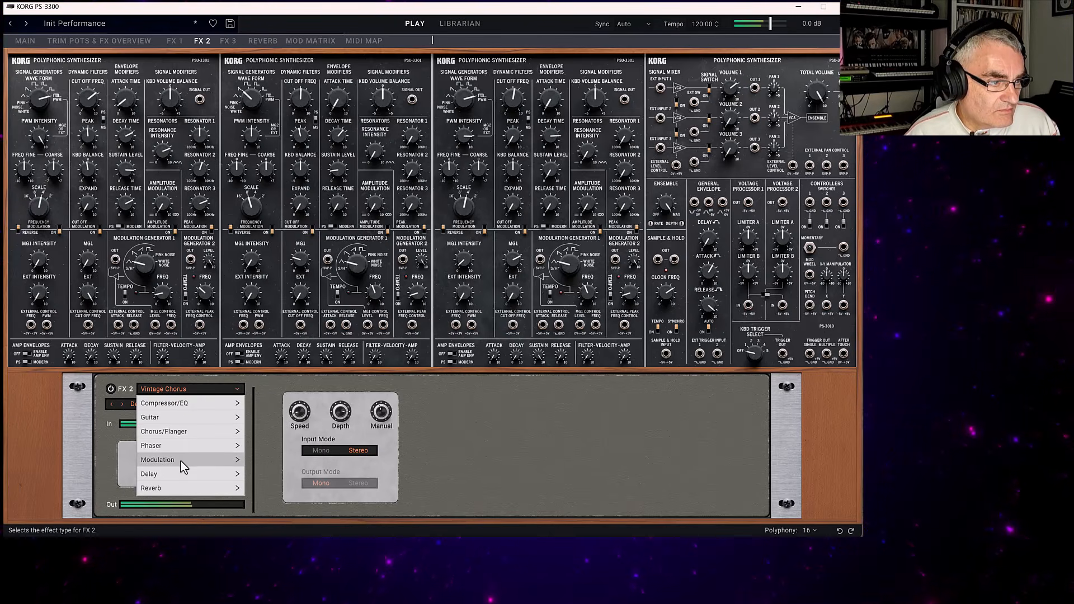
mouse_move(187, 489)
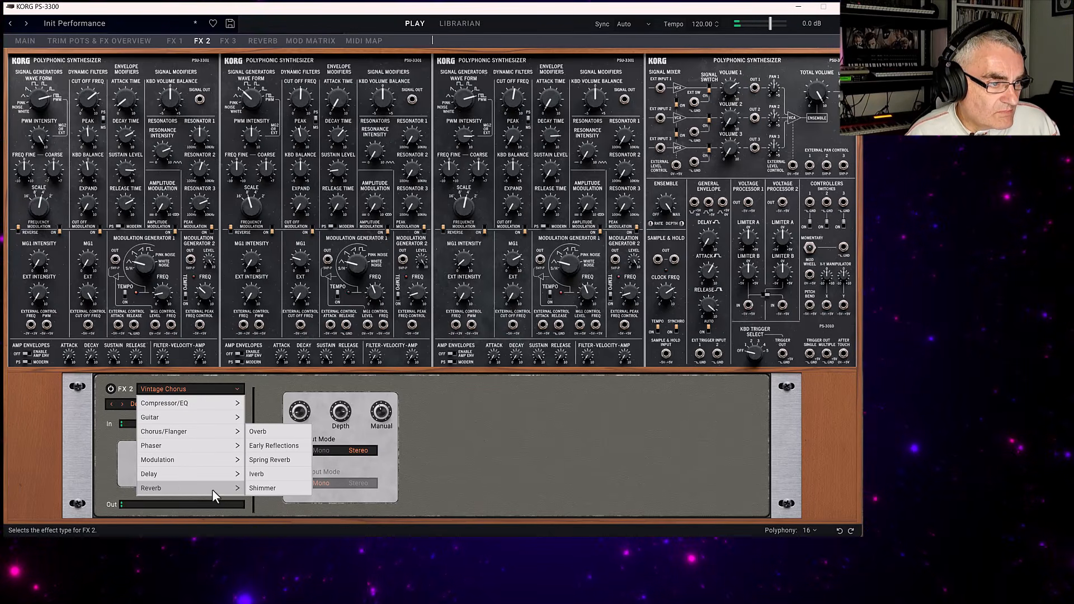
click(263, 488)
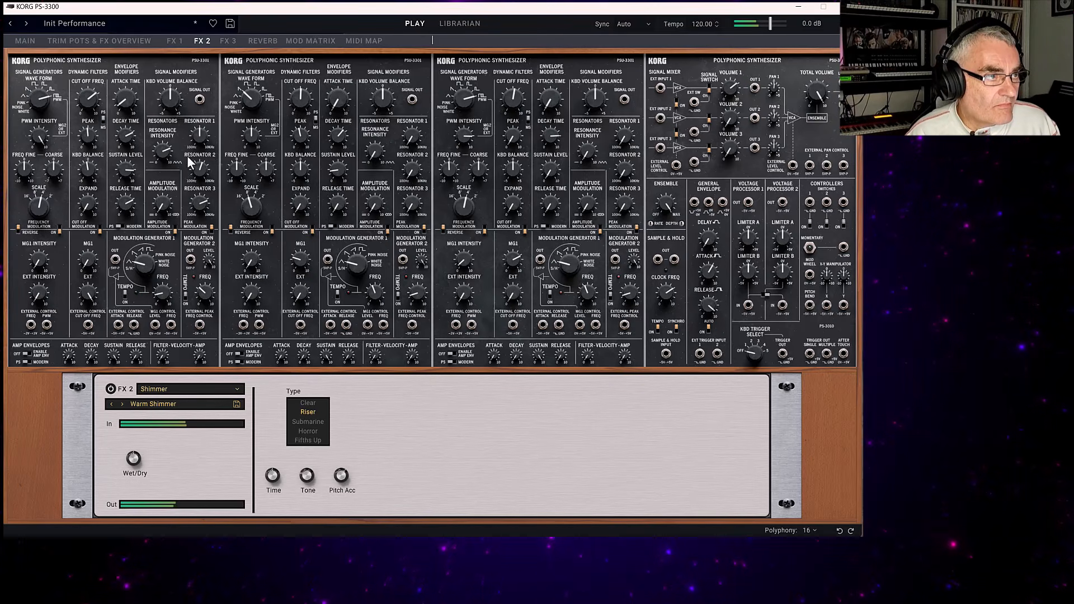
Change the FX 2 effect type to the Orange Phase V2 phaser.
click(160, 390)
mouse_move(162, 476)
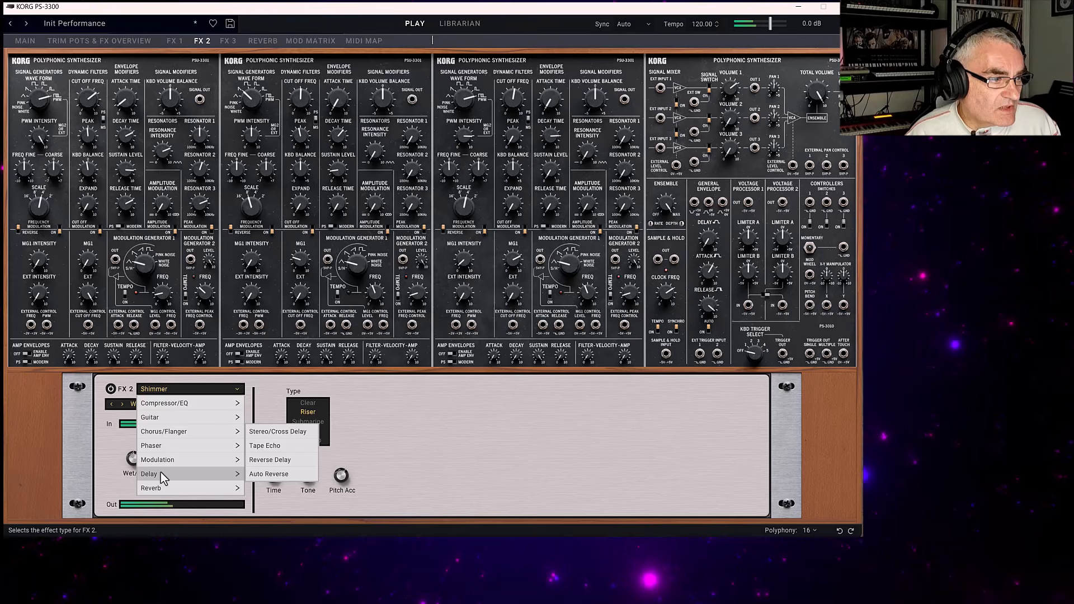
mouse_move(178, 445)
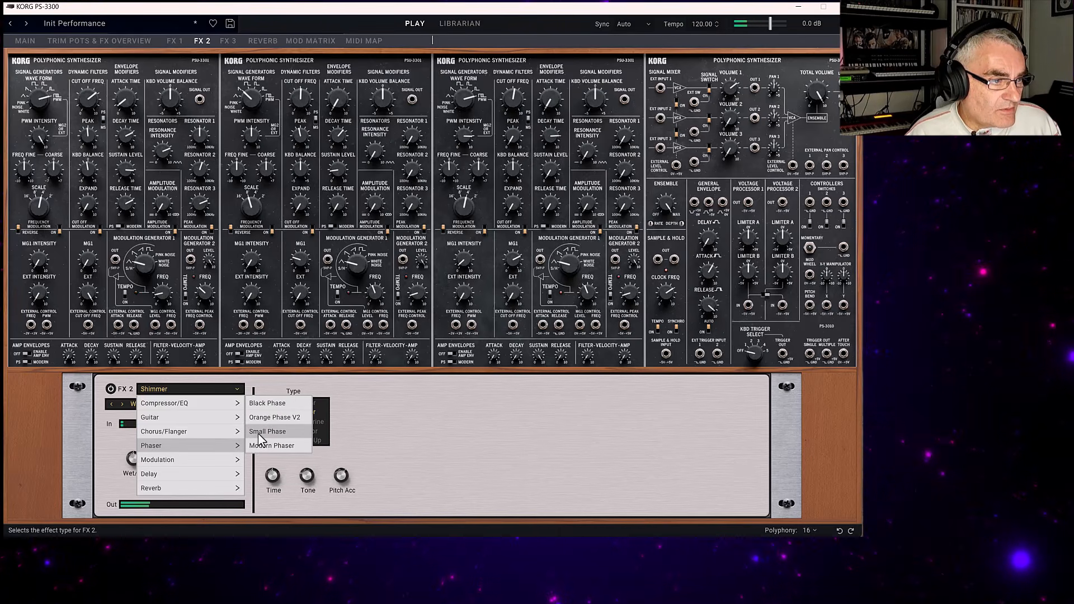
click(265, 417)
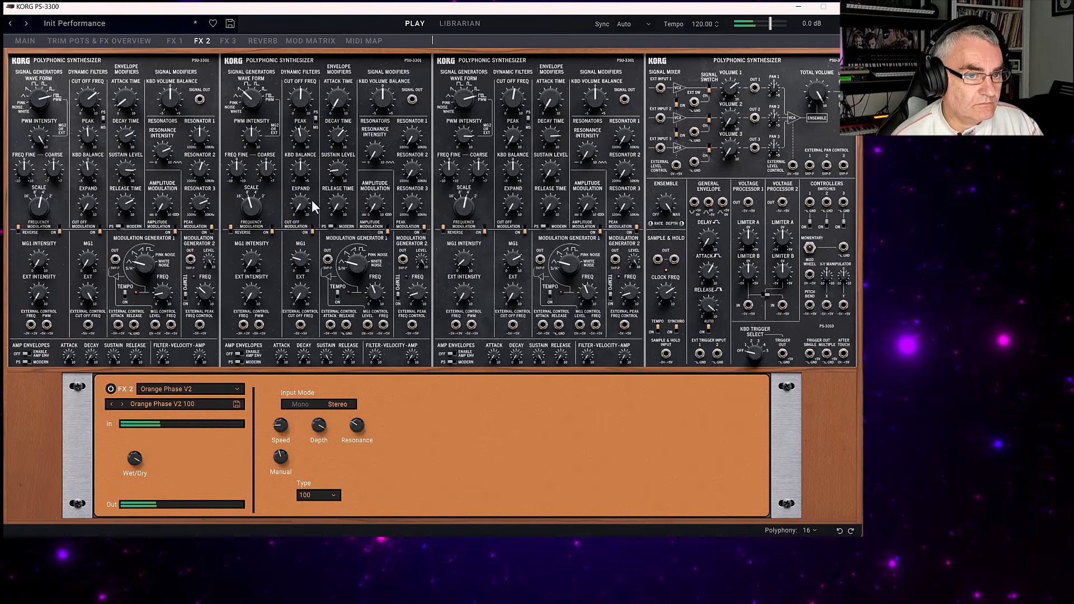
Route Mod Wheel CC 1 to Panel 1 Sig Gen Wave Form in the modulation matrix with an intensity of 7.
click(259, 42)
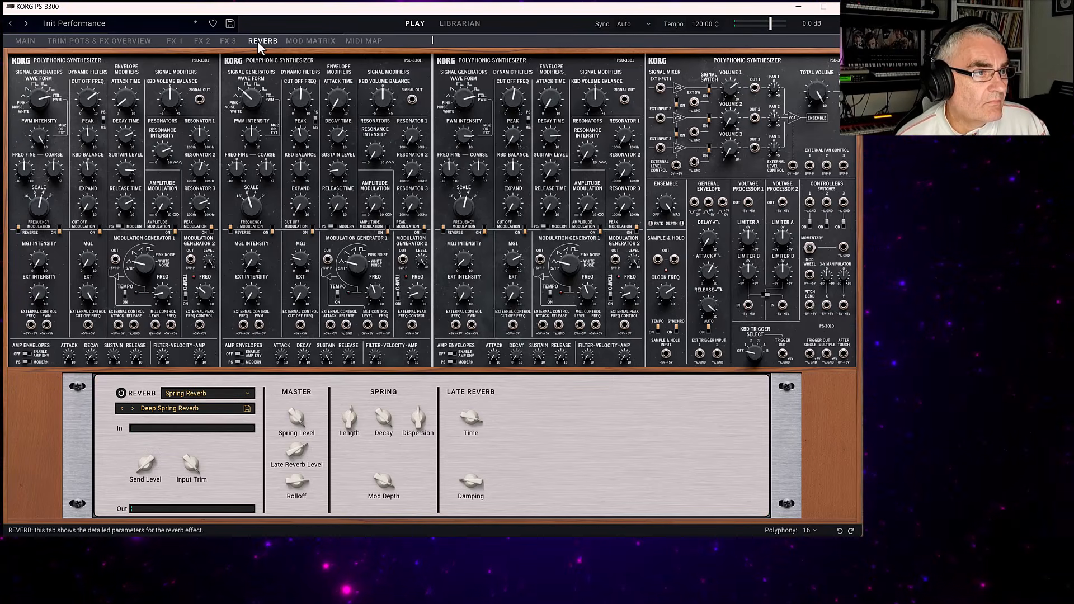
click(300, 42)
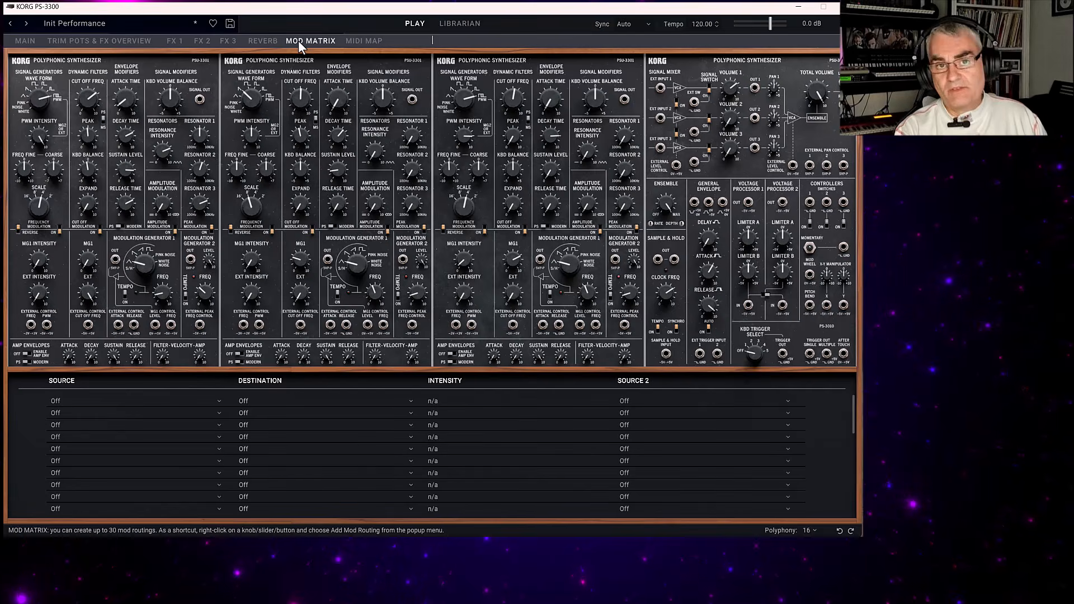
click(129, 402)
mouse_move(98, 435)
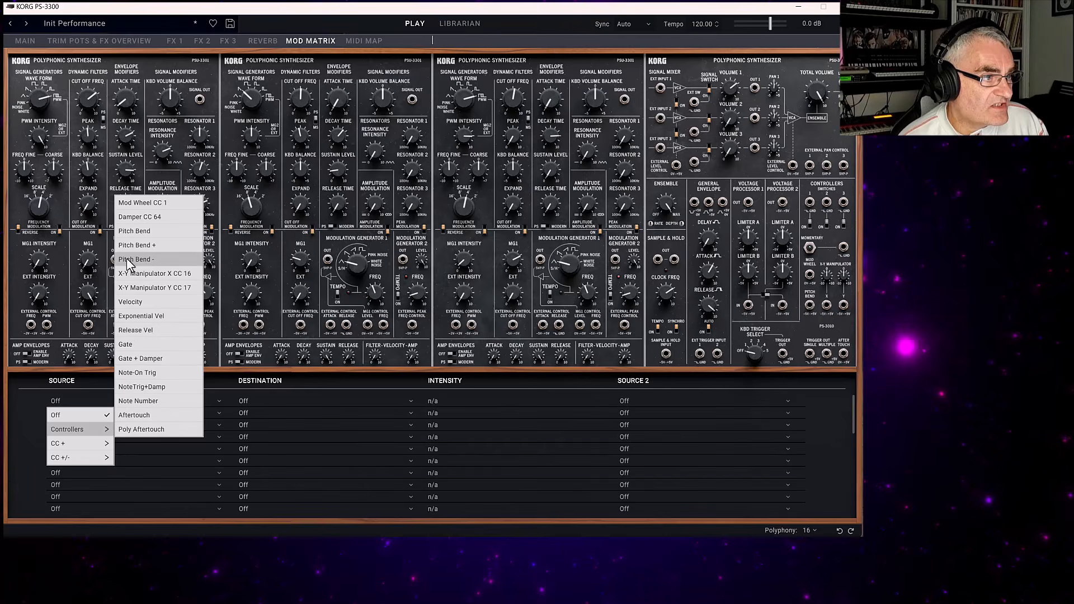
click(143, 203)
click(269, 403)
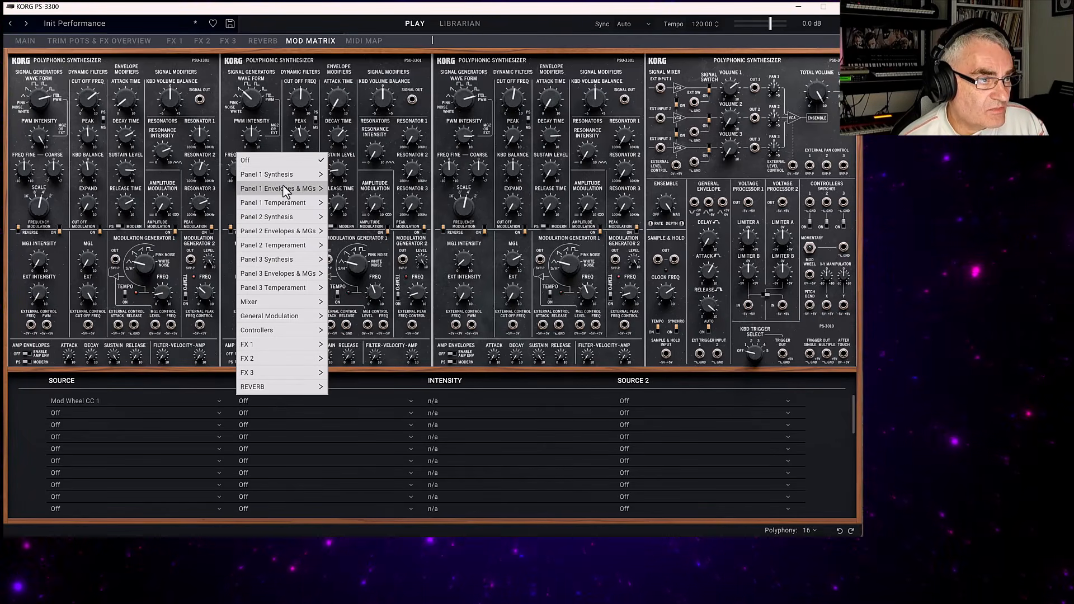
mouse_move(280, 177)
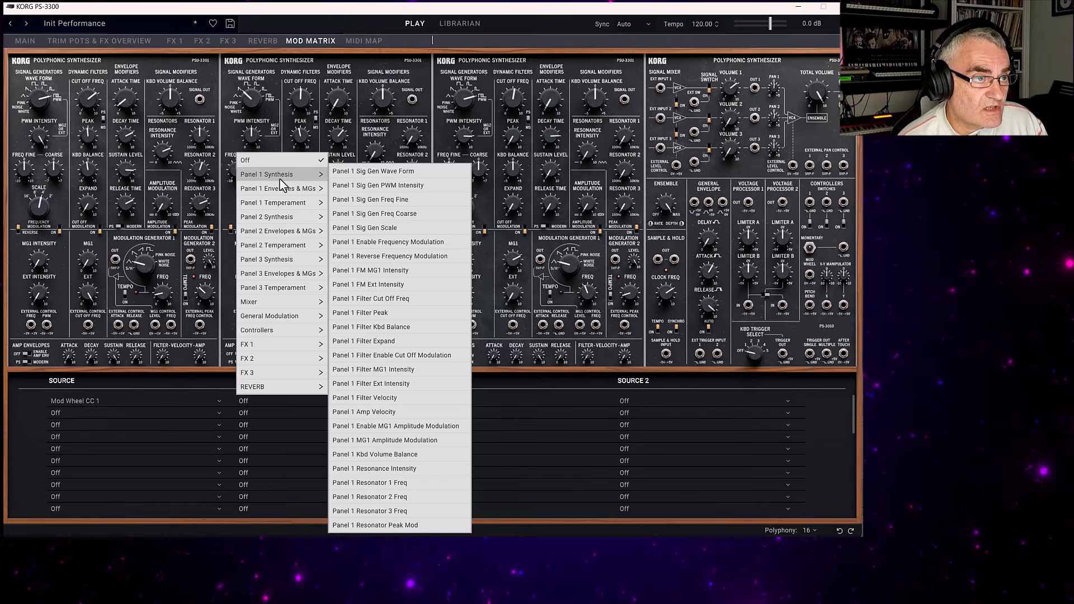
click(354, 170)
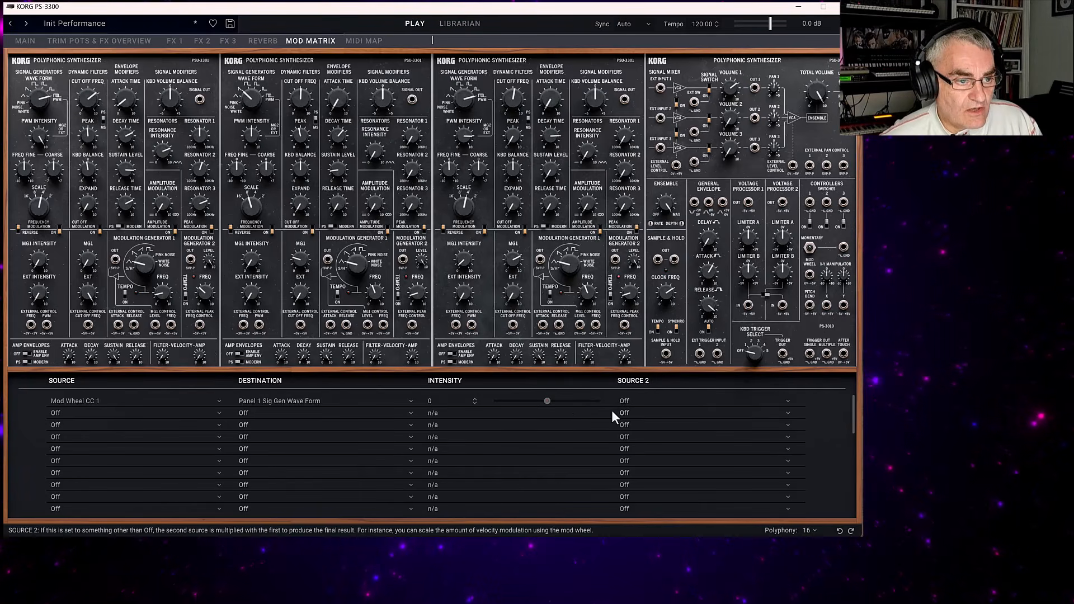
drag(544, 401, 645, 402)
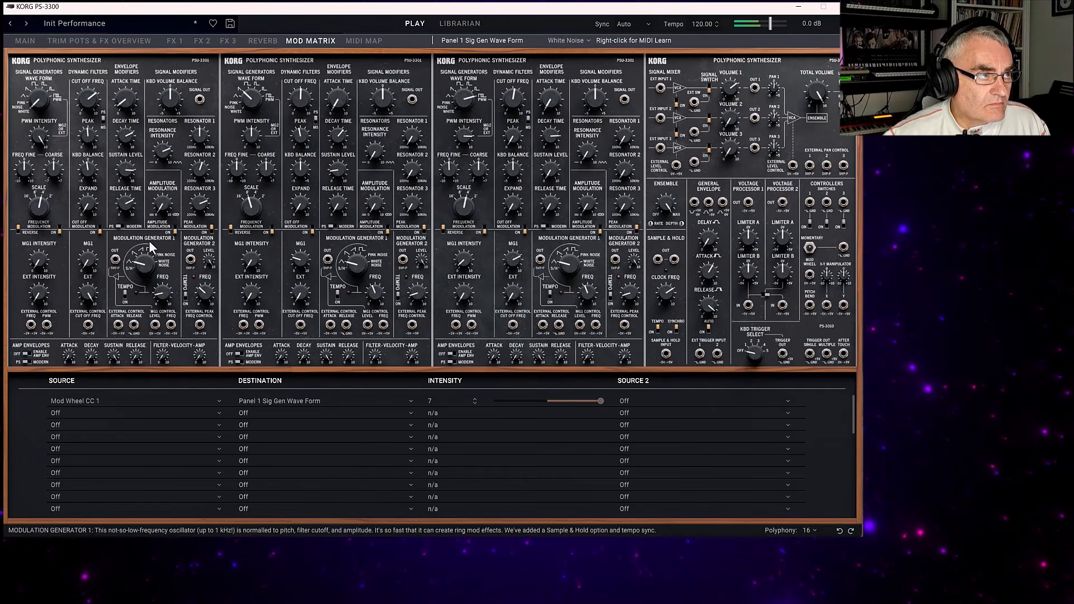
Check the main panels, and set the source of the Panel 1 Sig Gen Wave Form modulation routing to Off.
click(27, 41)
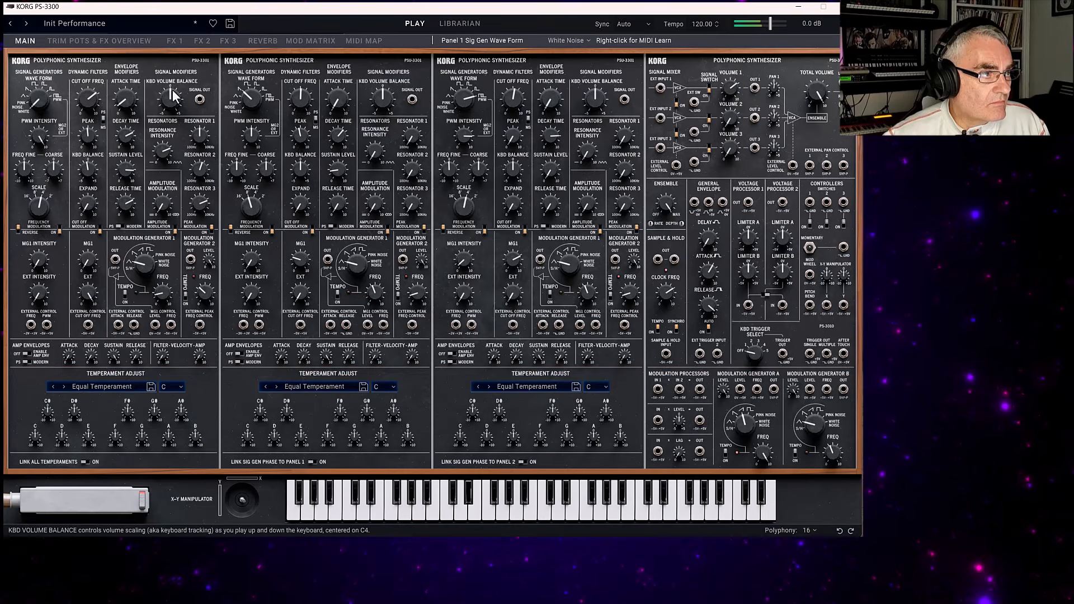
mouse_move(172, 91)
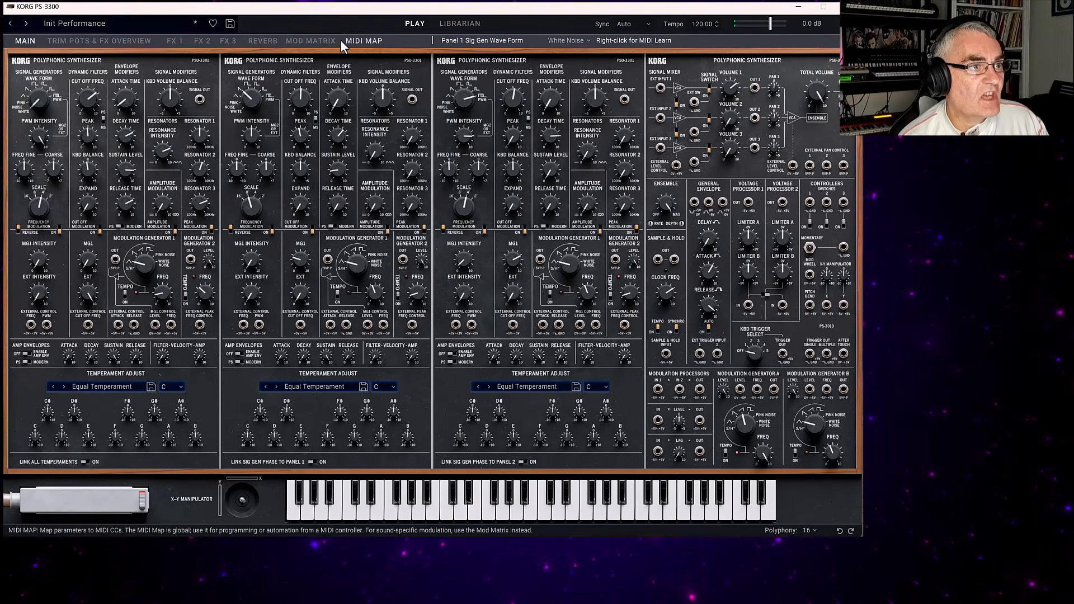
click(297, 45)
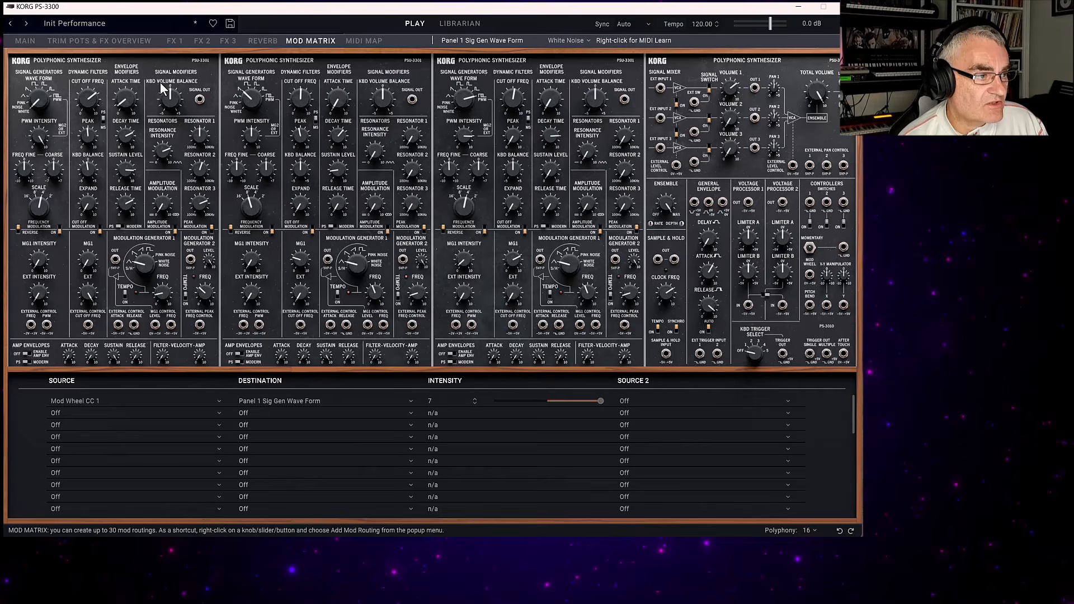
click(53, 401)
click(31, 395)
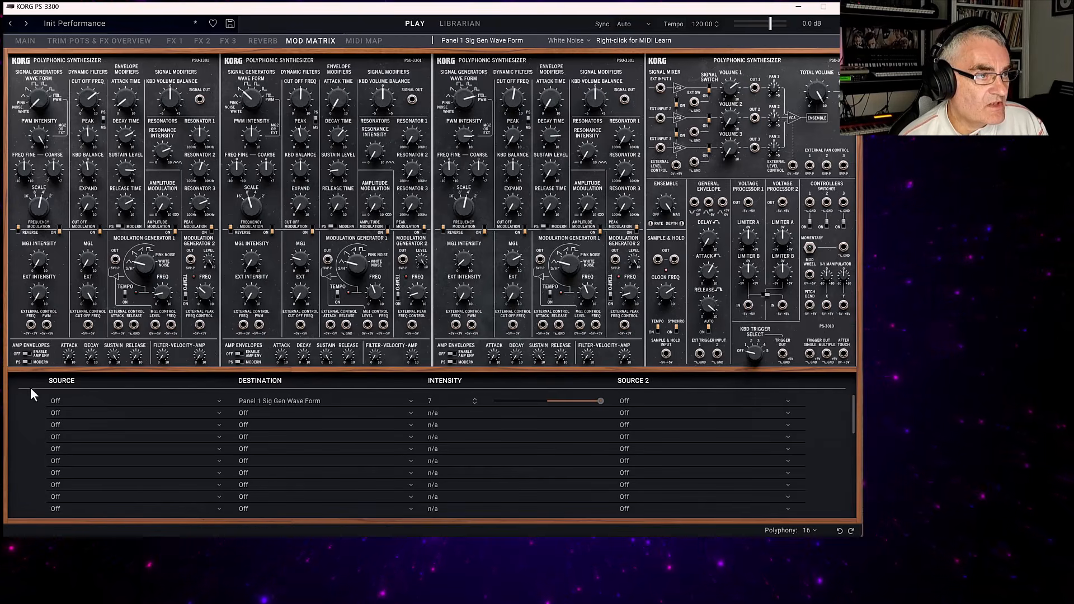
Look over the CC assignments in the MIDI map and return to the main panel view.
click(360, 42)
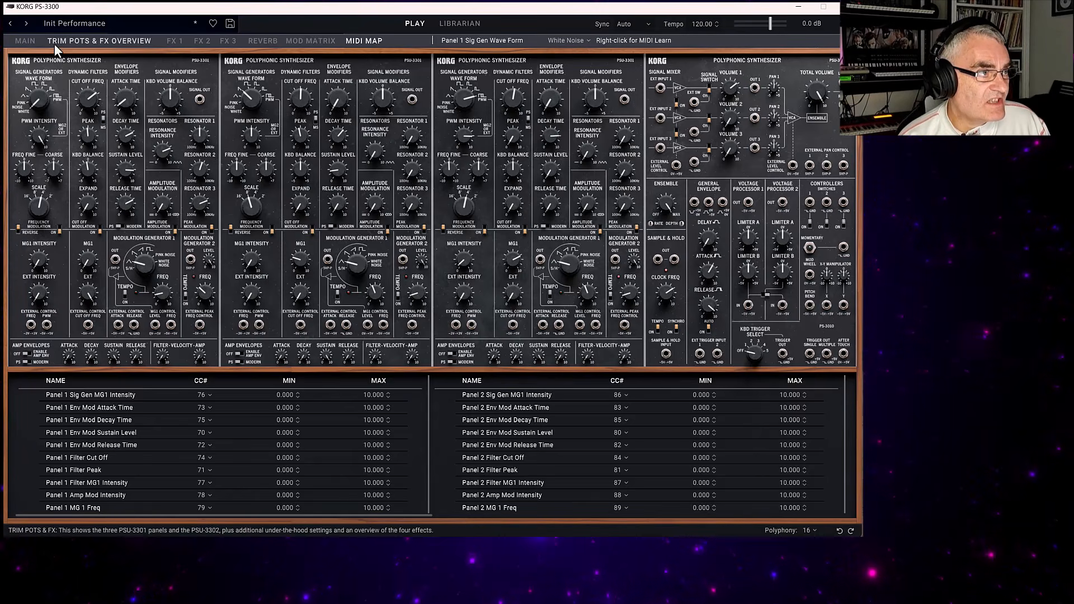
click(24, 40)
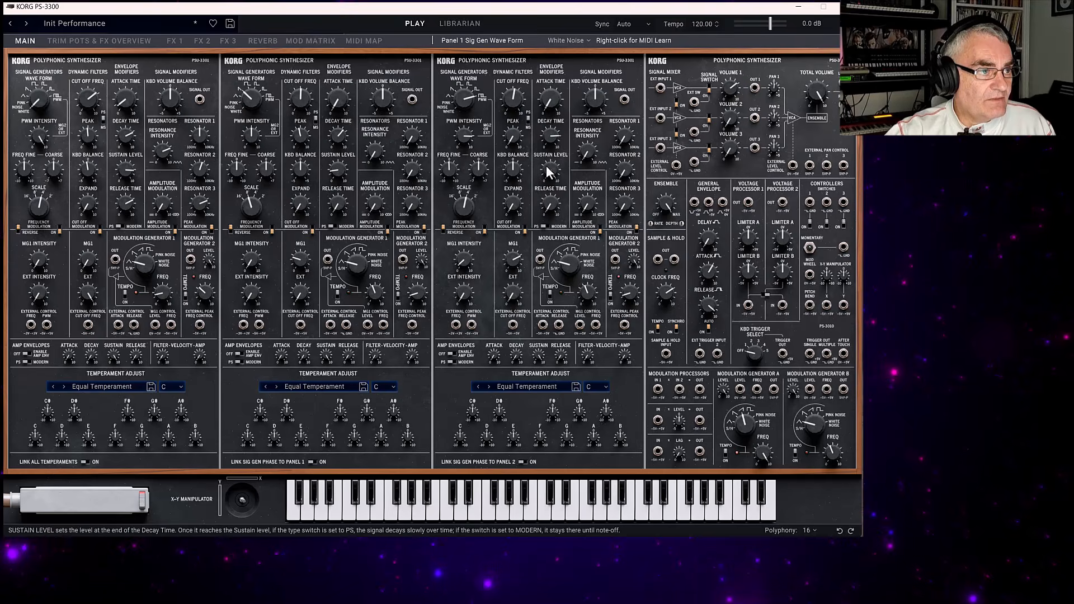
mouse_move(548, 172)
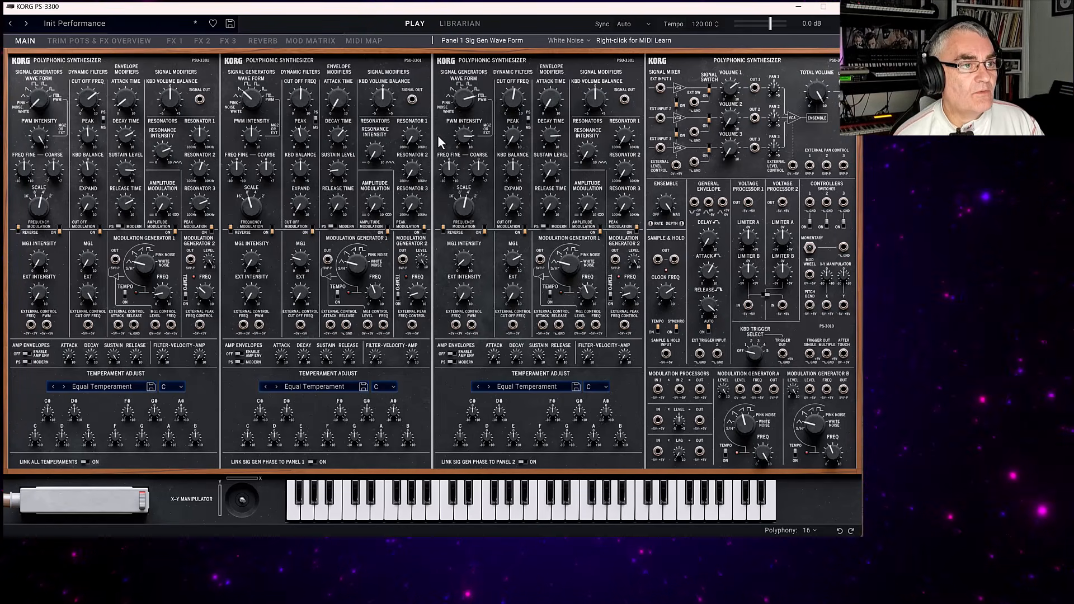
Load the Bell performance from the librarian and show its settings on the main panels.
click(450, 23)
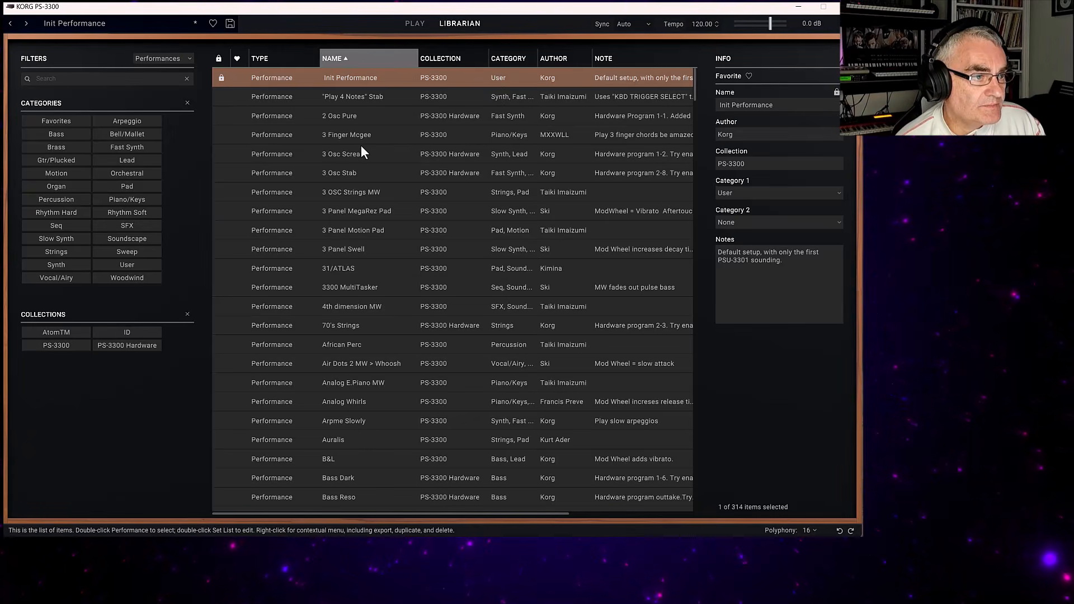
scroll(365, 270, down, 5)
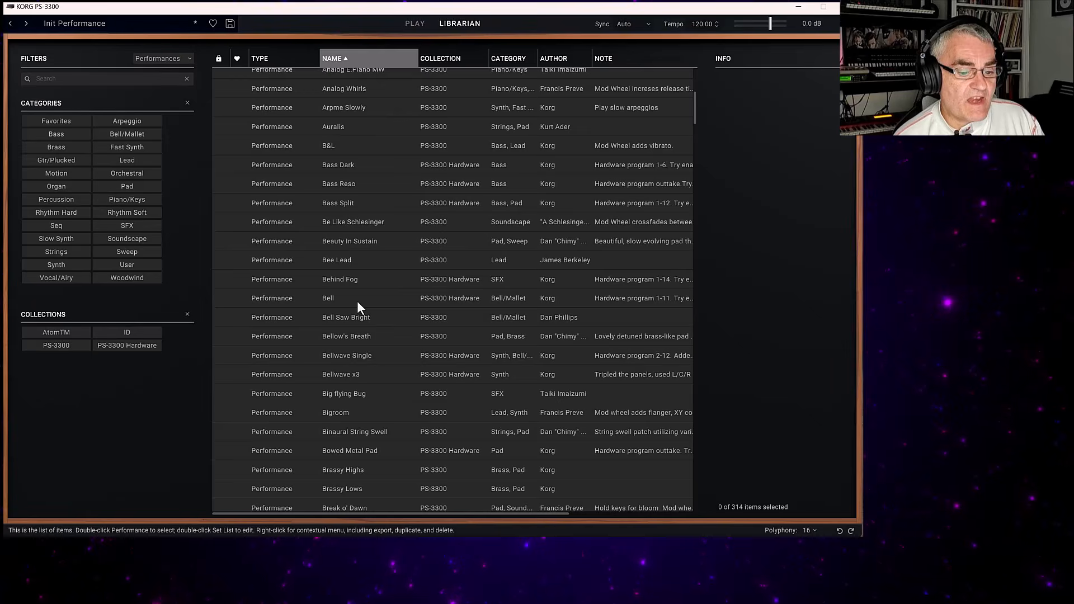
click(357, 305)
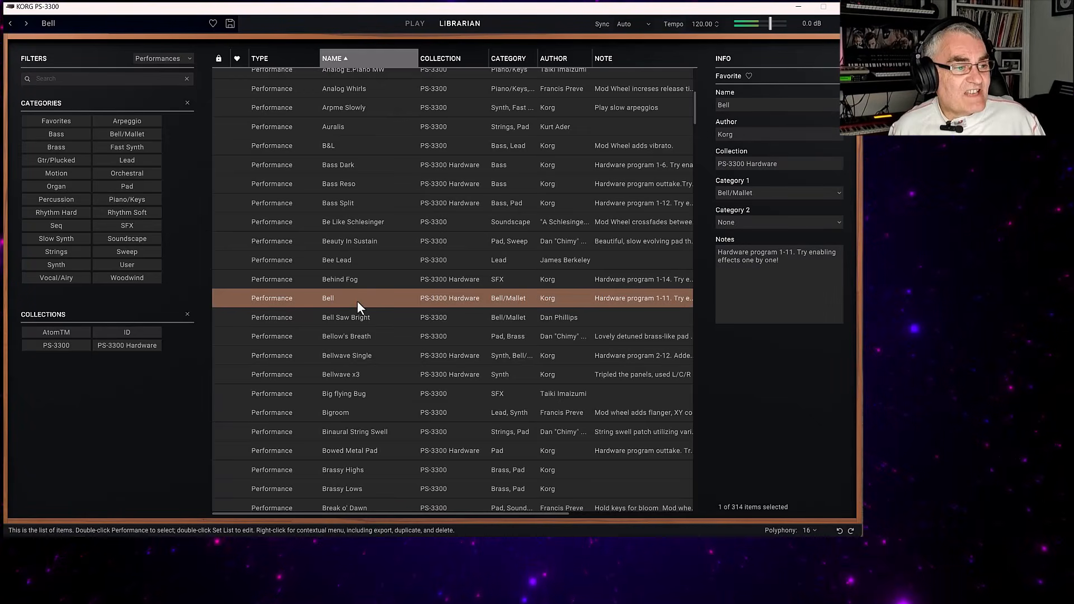
click(413, 24)
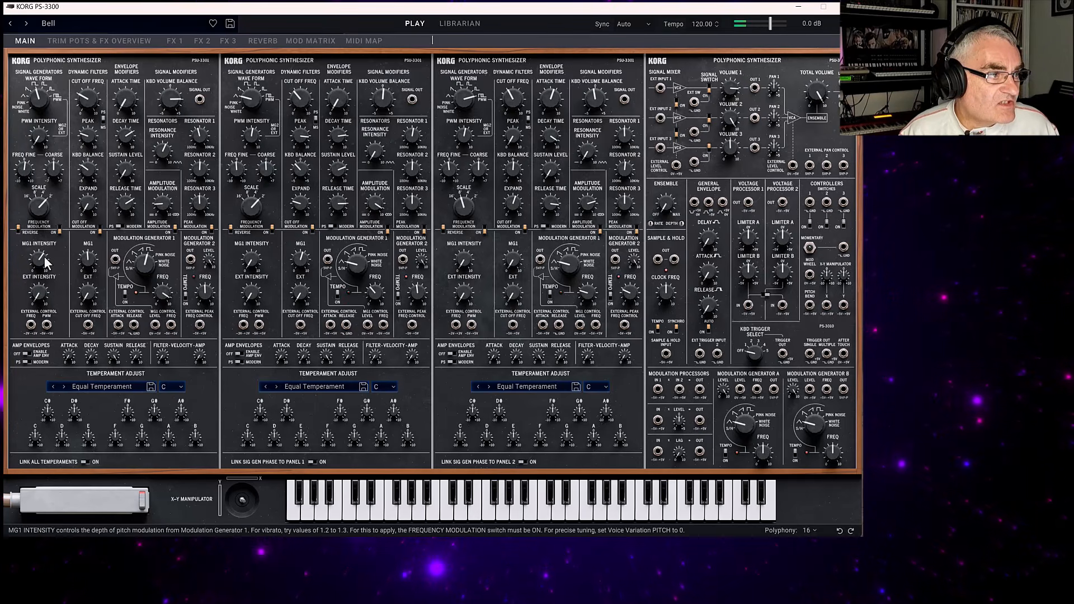
mouse_move(44, 262)
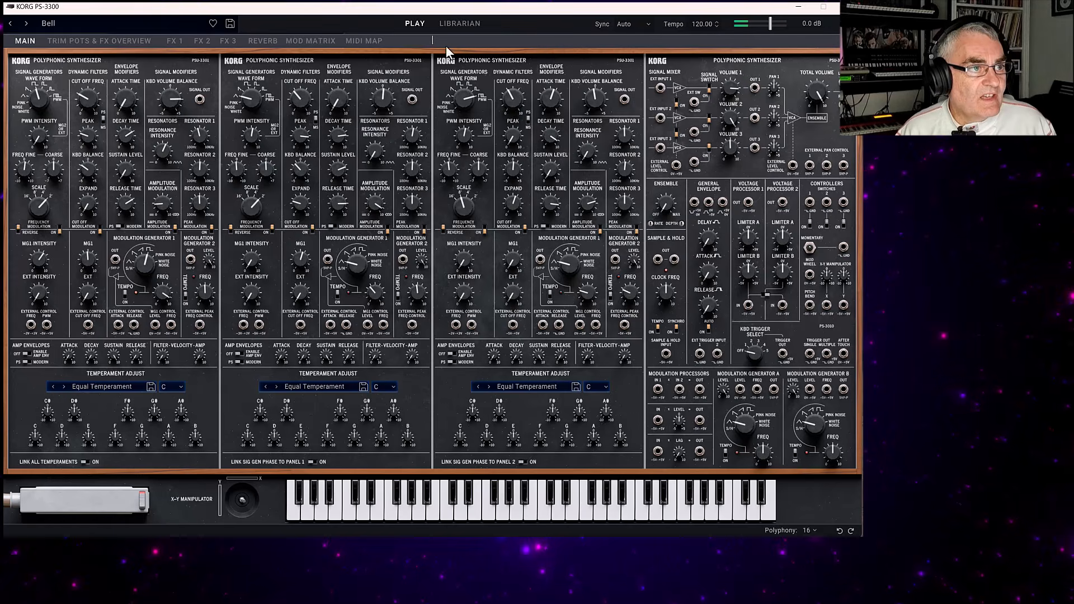
Load the Bell Saw Bright and Bellow's Breath performances in turn, and show the patch cabling of Bellow's Breath.
click(460, 24)
click(339, 316)
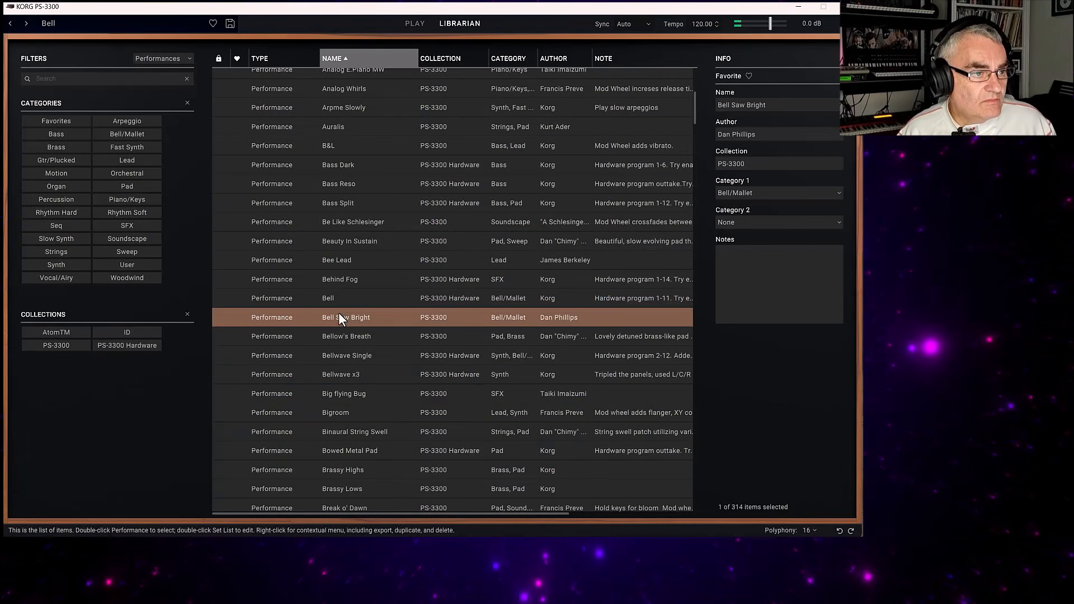
double_click(340, 317)
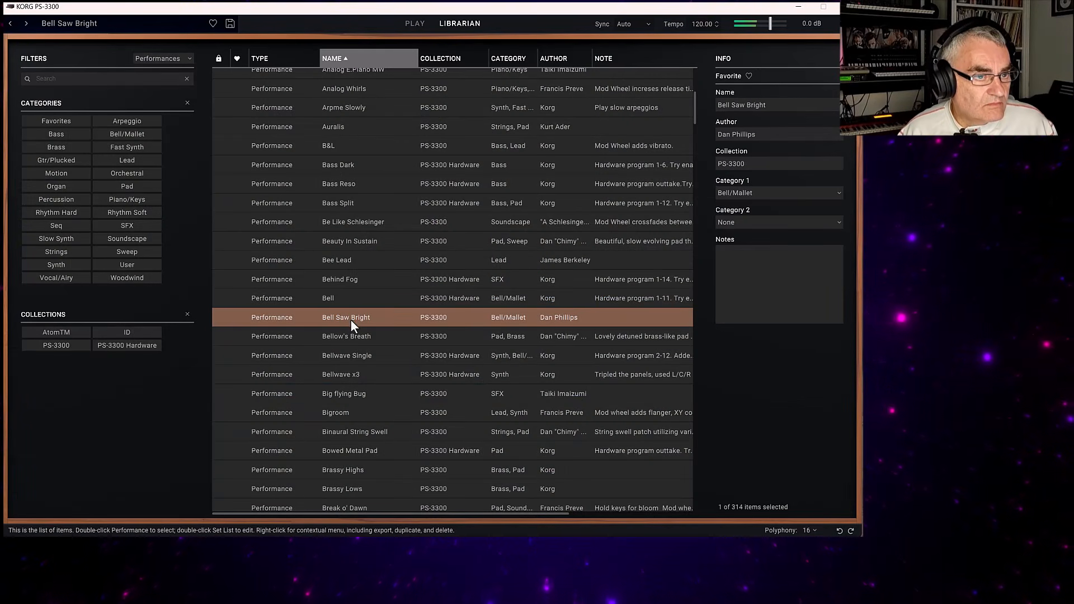
double_click(352, 337)
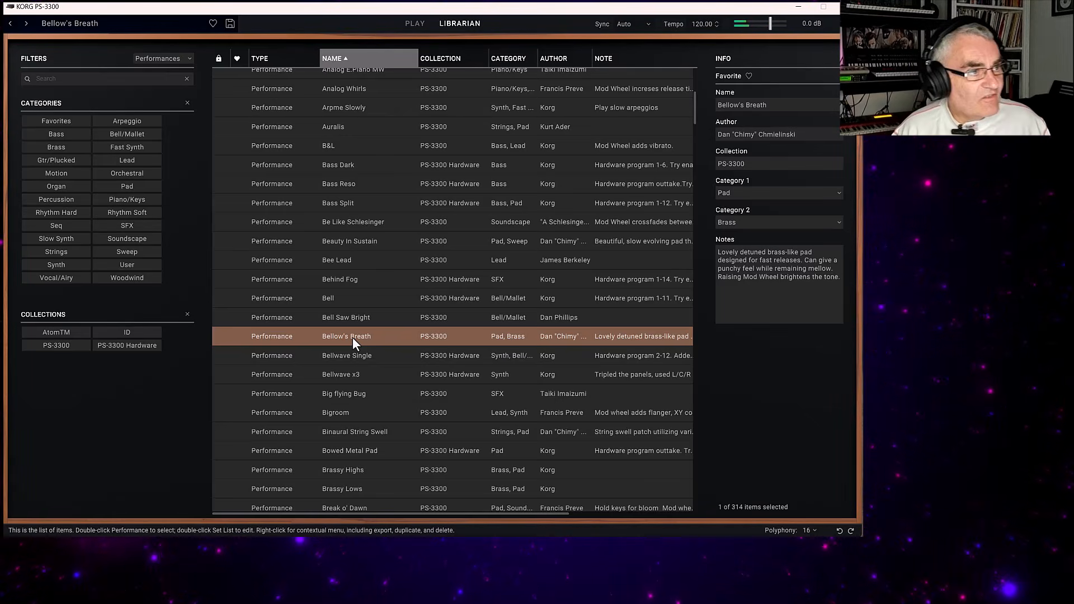
click(415, 23)
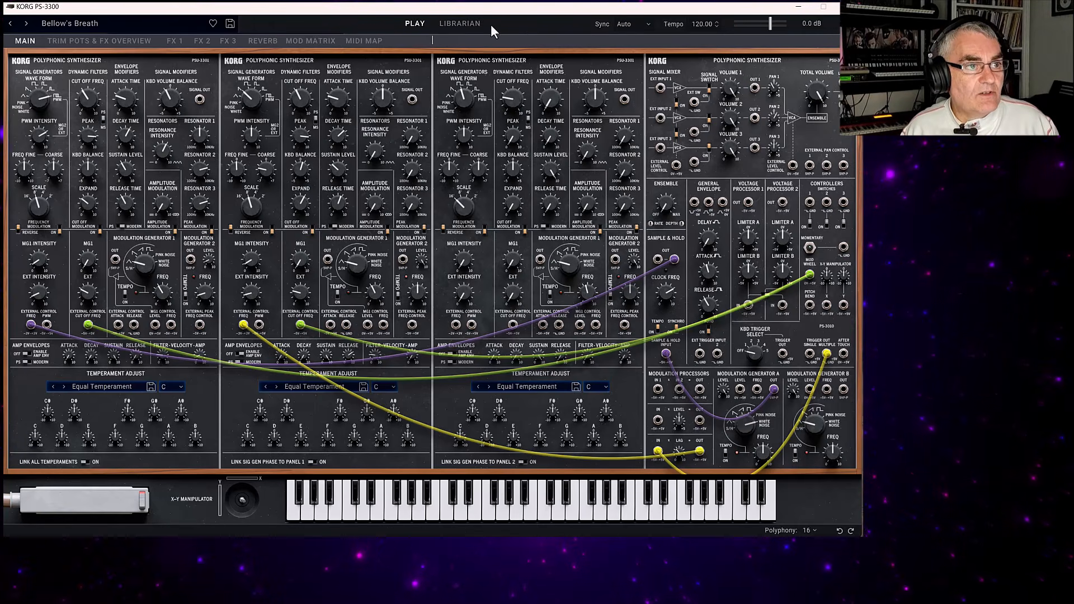
Load the Bellwave Single, Bellwave x3 and Big flying Bug performances one after another, and select Bigroom in the librarian.
click(468, 25)
click(364, 354)
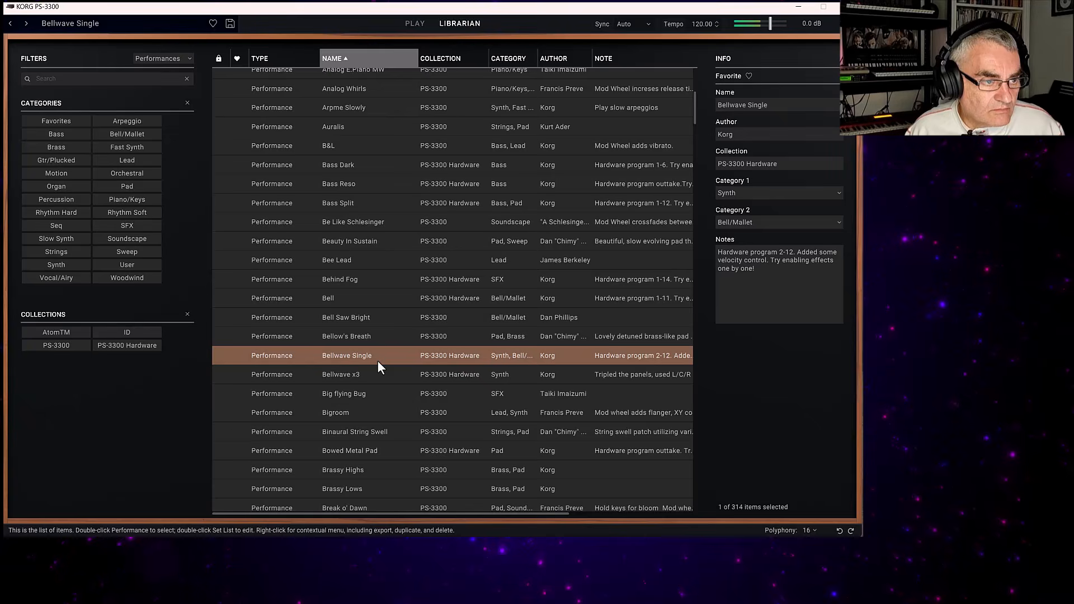
click(372, 375)
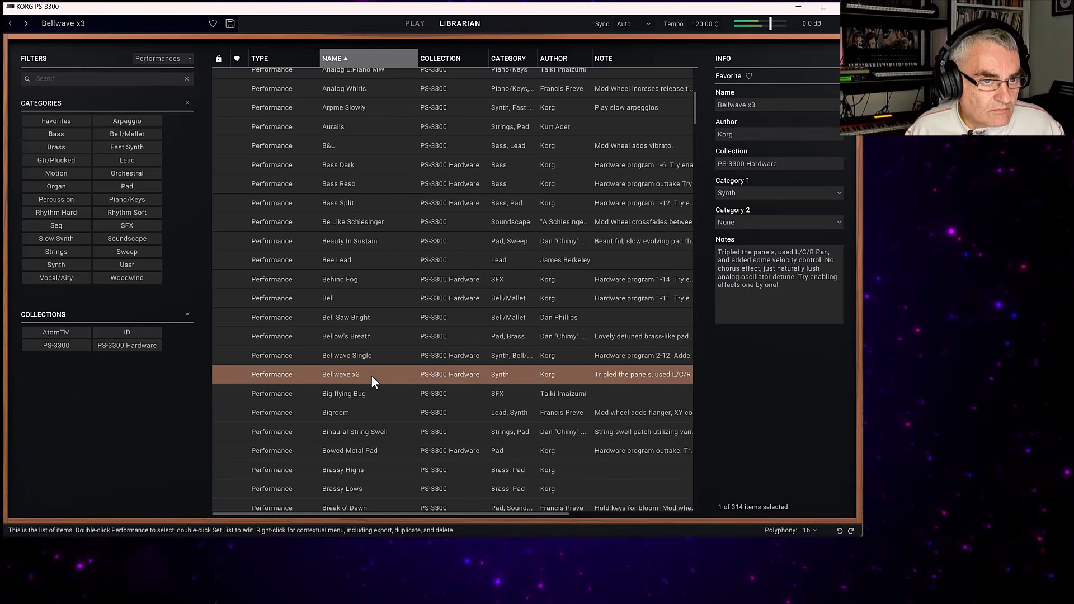
click(361, 397)
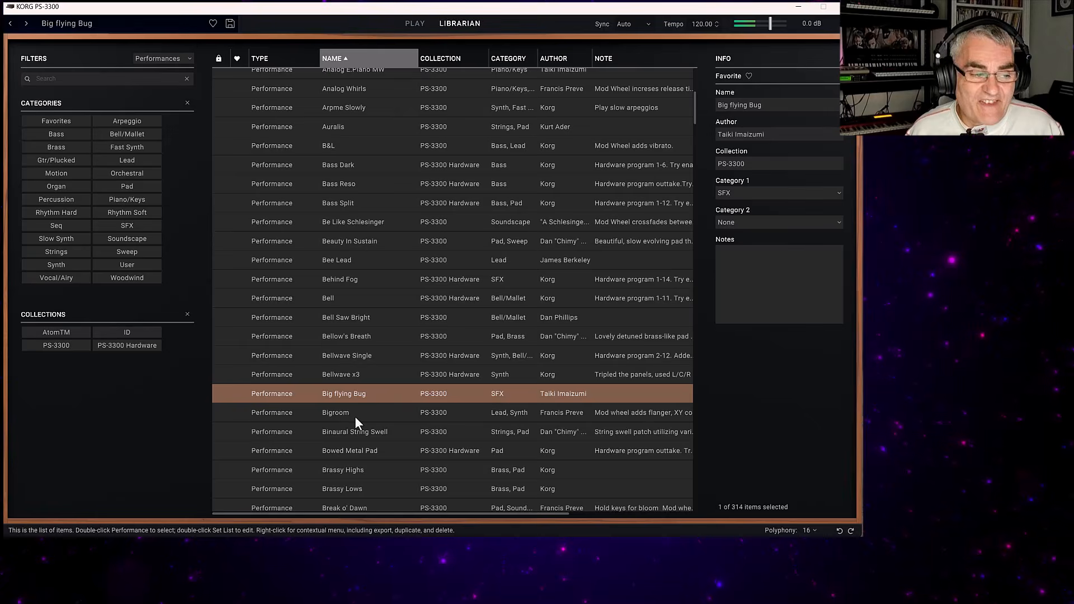
click(355, 417)
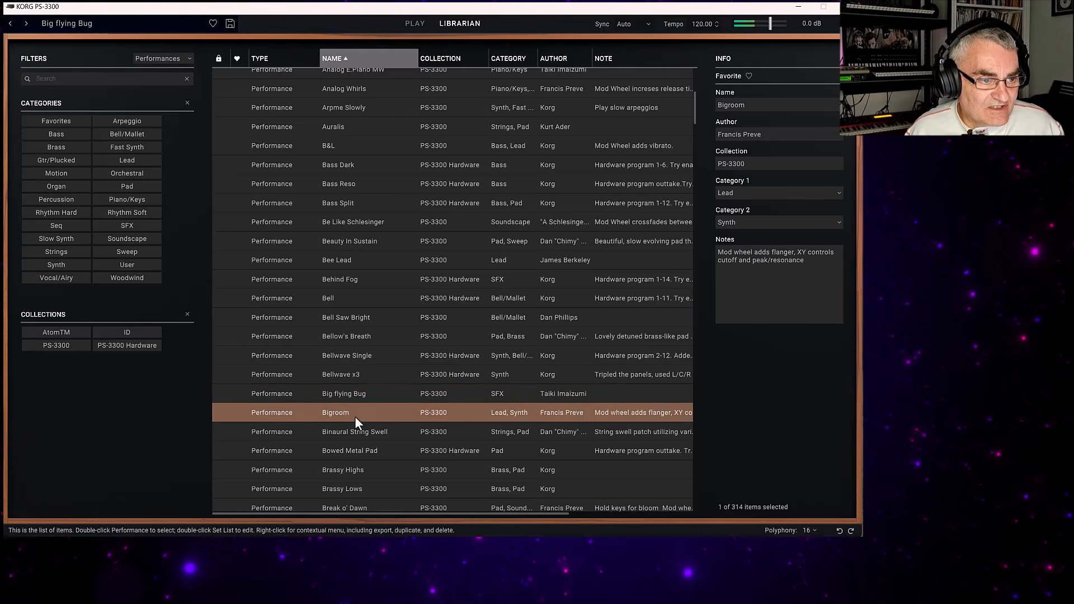
Try the X-Y manipulator with the Bigroom performance, and load Binaural String Swell and show its patch cabling on the main panels.
click(413, 23)
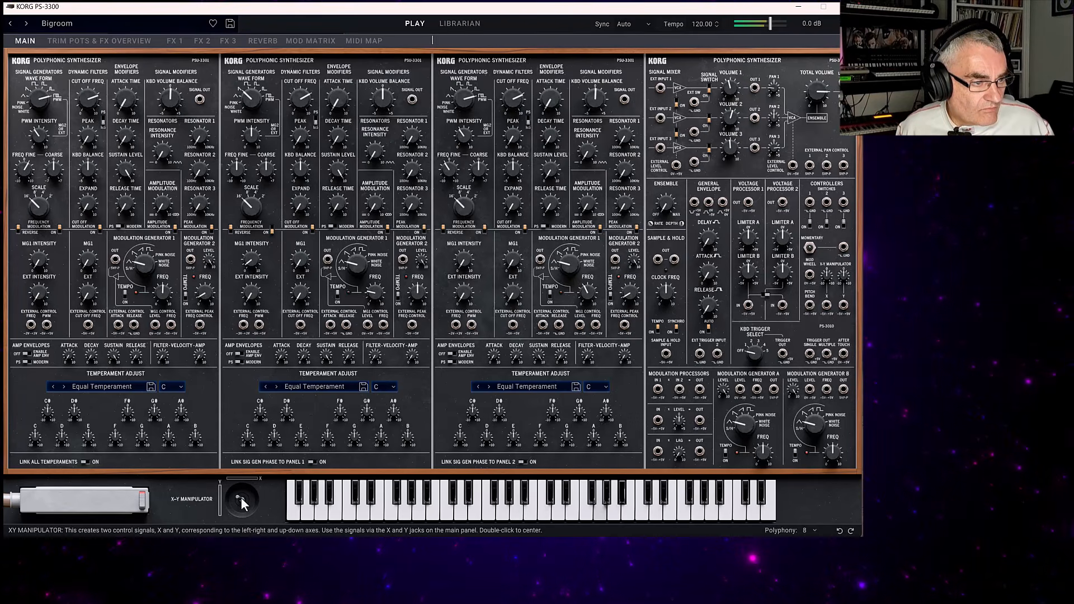
mouse_move(238, 497)
mouse_down()
mouse_move(264, 498)
mouse_move(246, 494)
mouse_move(241, 508)
mouse_move(225, 498)
mouse_move(261, 497)
mouse_move(242, 503)
mouse_up()
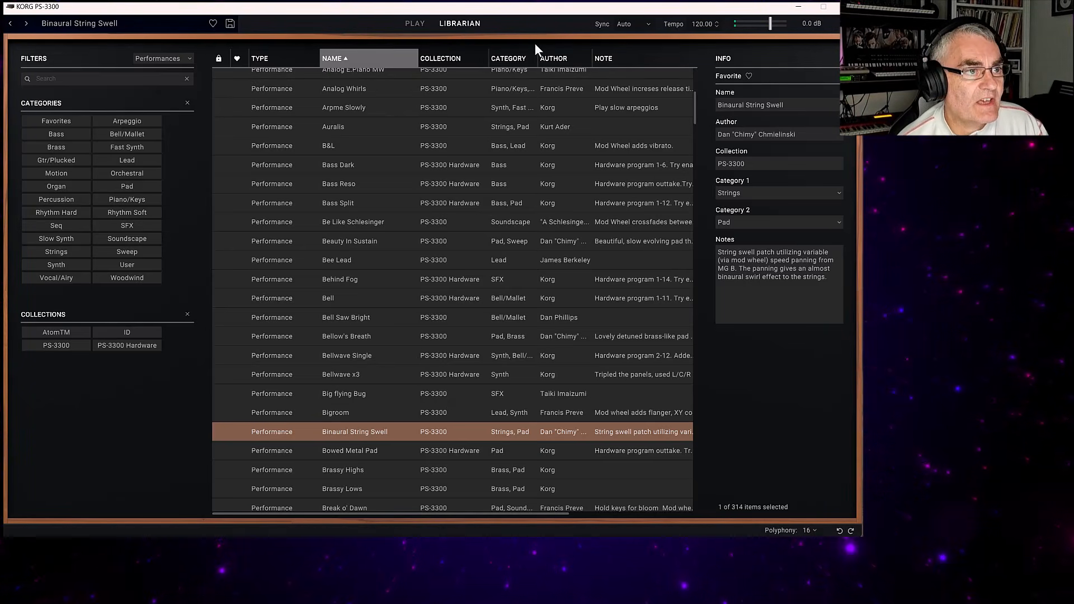
click(414, 24)
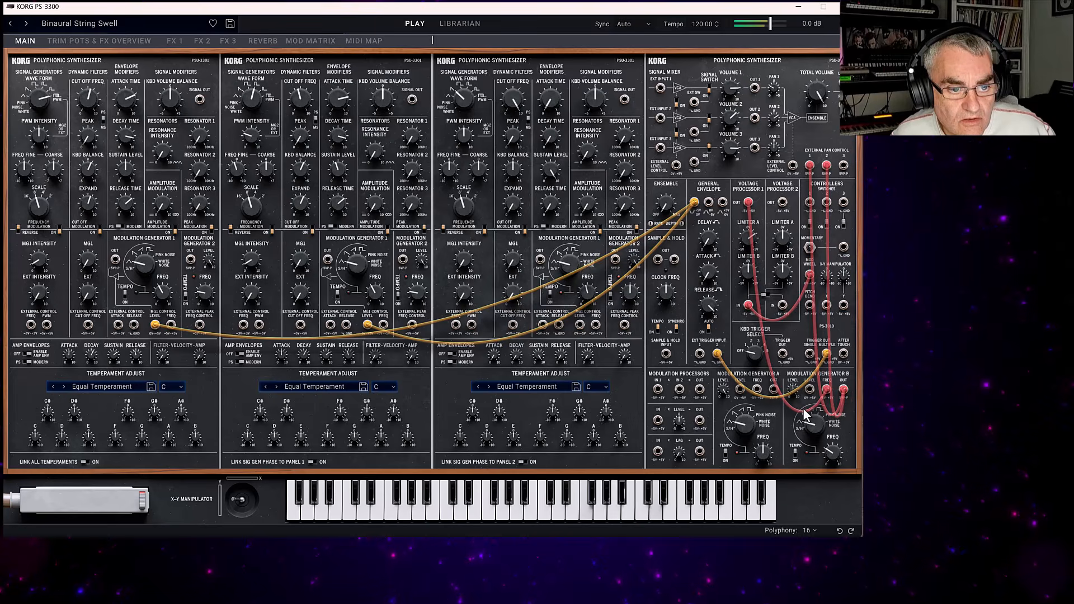
Vary the frequency of Modulation Generator B in the Binaural String Swell patch, ending at 3.257.
drag(812, 435, 820, 383)
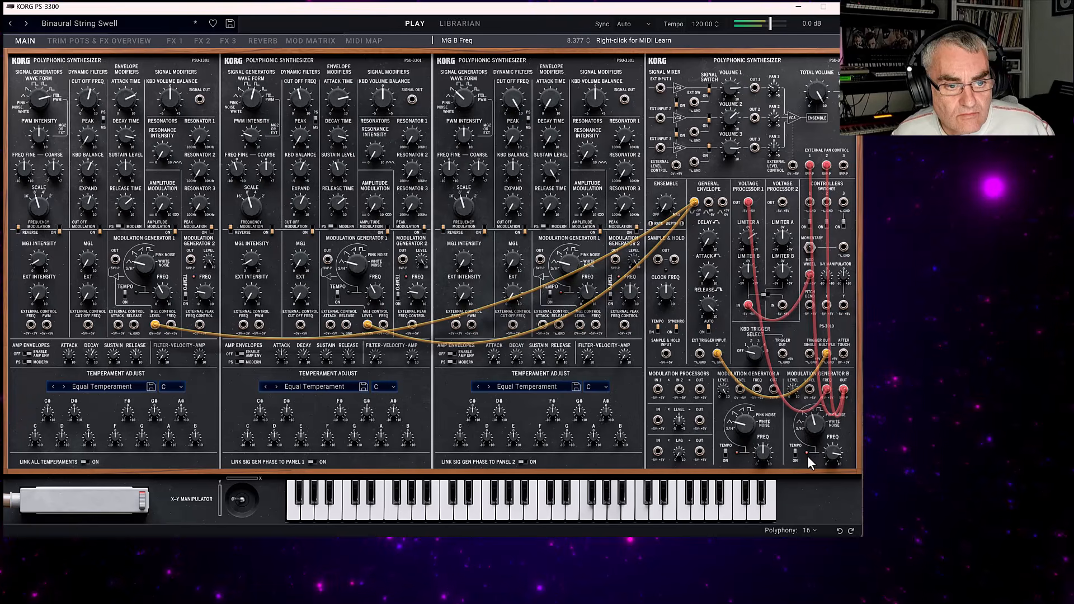
drag(811, 422, 827, 458)
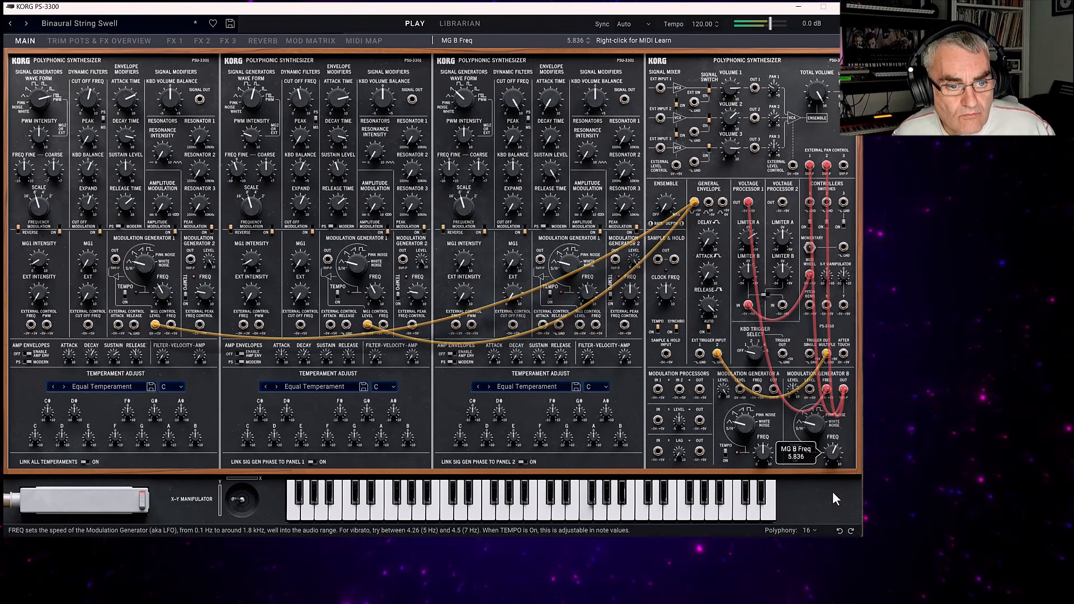
click(839, 529)
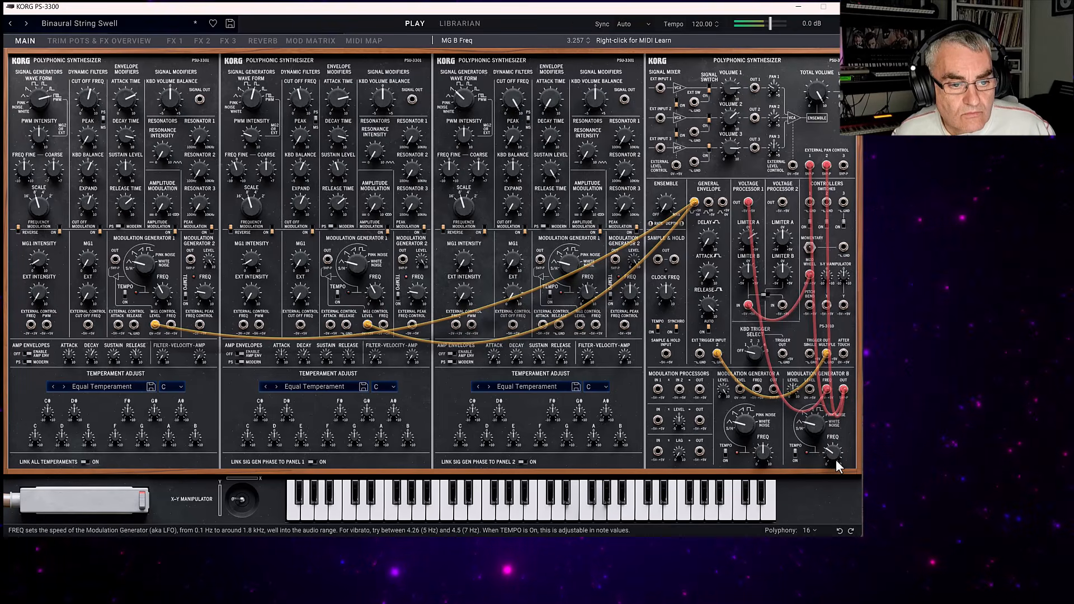
Open the MIDI mapping options for Modulation Generator B's frequency and choose MIDI Map Learn.
mouse_move(835, 458)
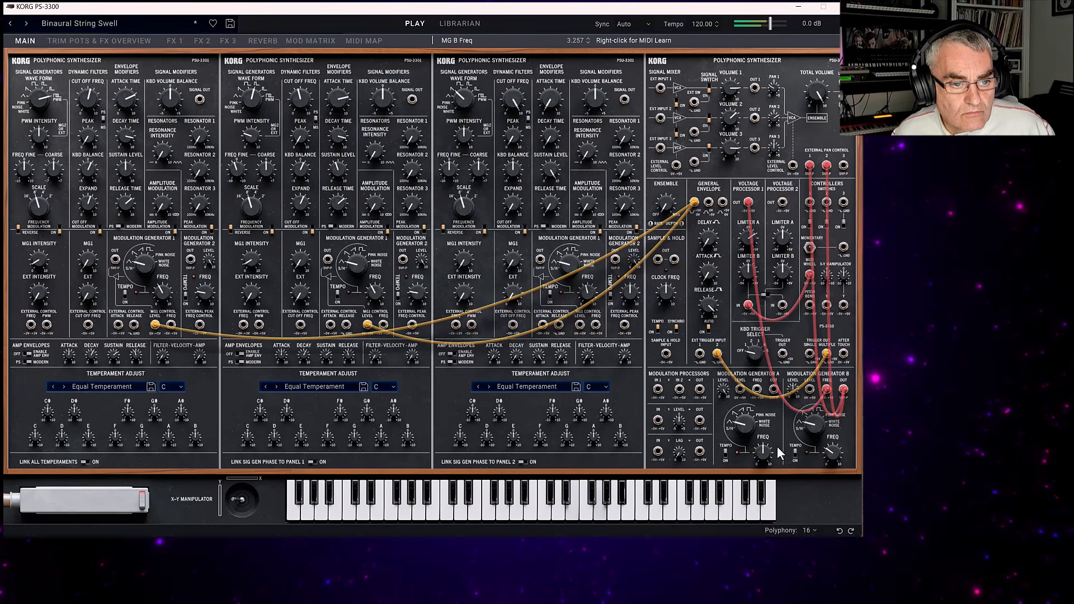
right_click(836, 458)
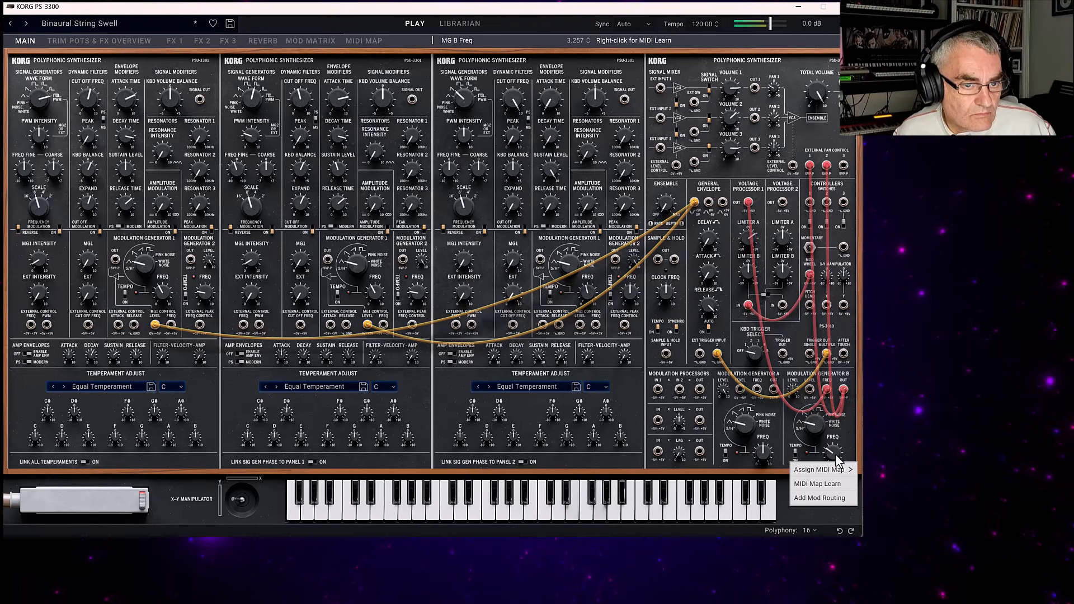
click(807, 472)
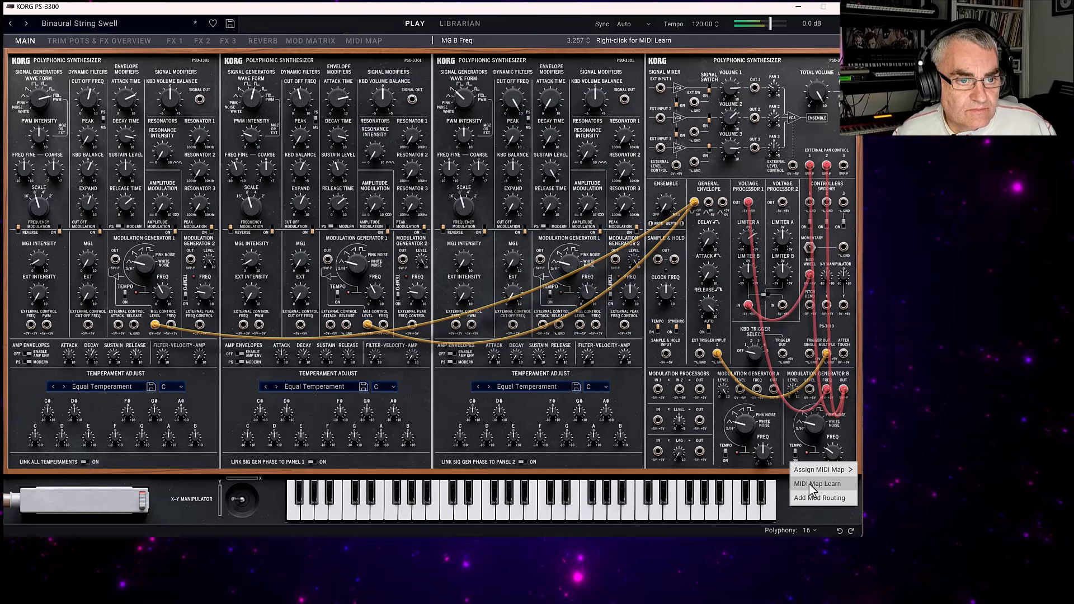
click(809, 485)
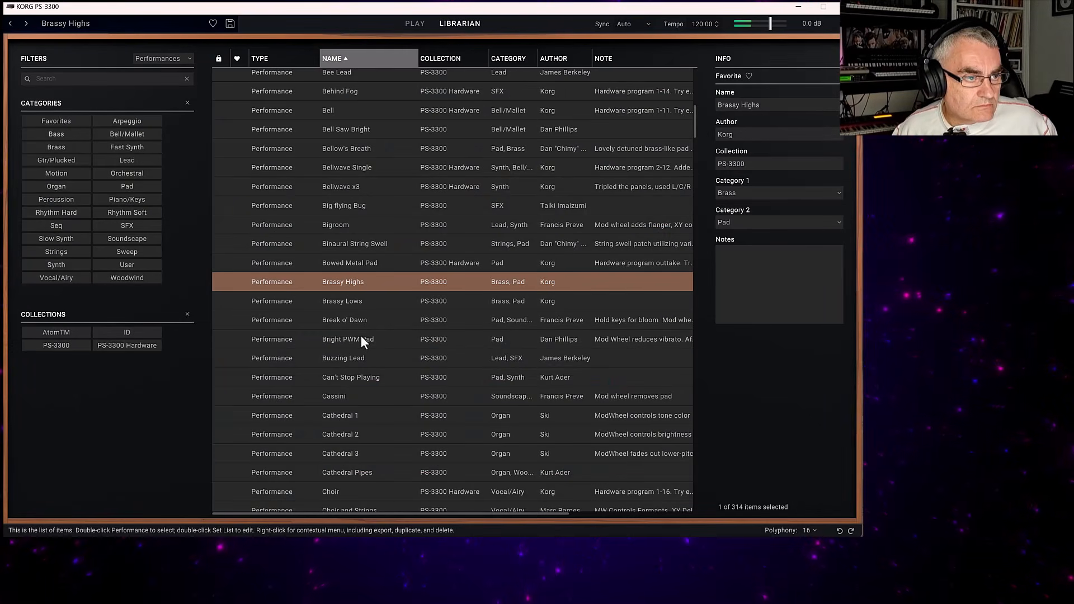
Load the Bright PWM Pad and Cinema Drone performances in turn, and show Cinema Drone on the main panels.
double_click(361, 336)
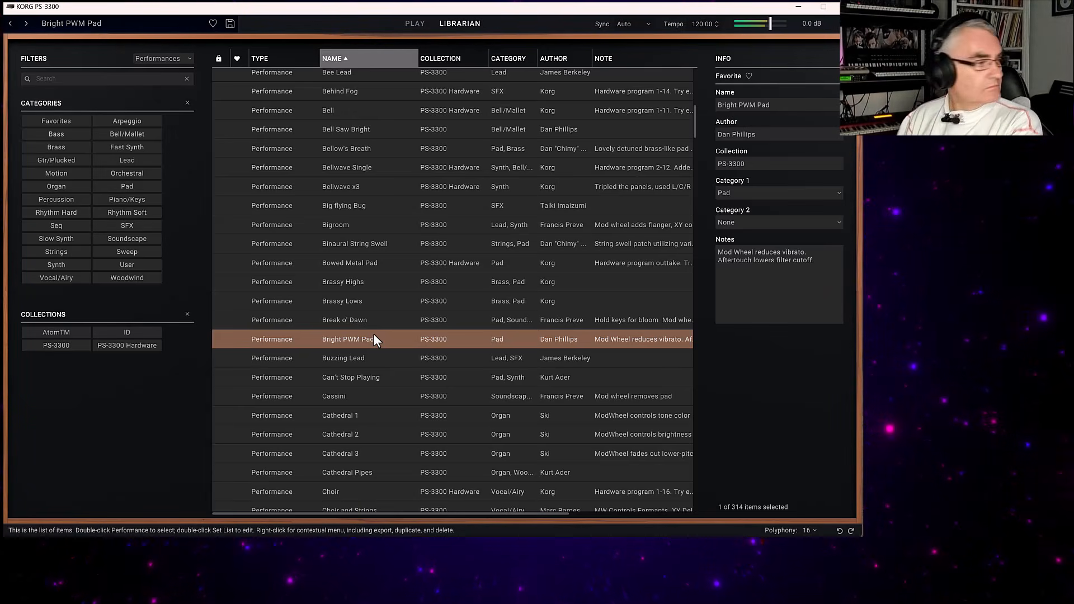
scroll(374, 321, down, 7)
double_click(387, 192)
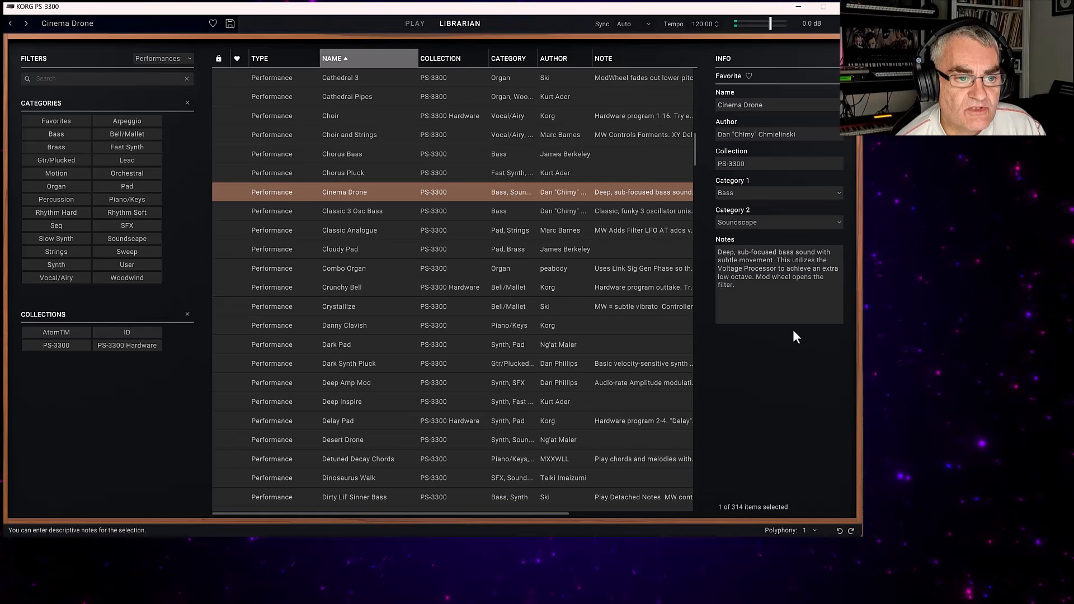
click(420, 24)
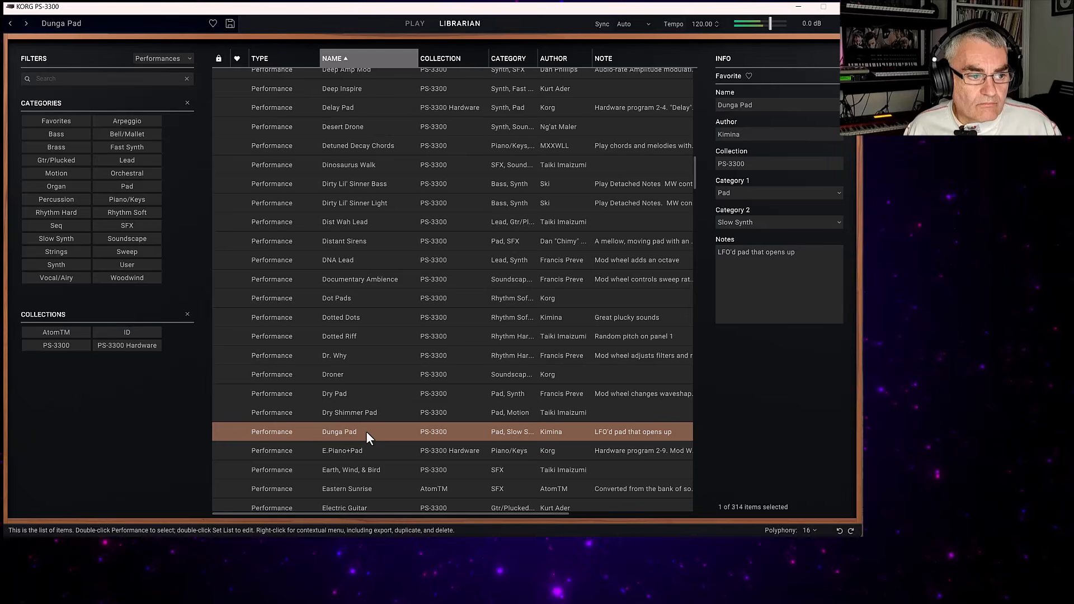
Load the E.Piano+Pad performance, show its main panels briefly and return to the librarian.
click(345, 452)
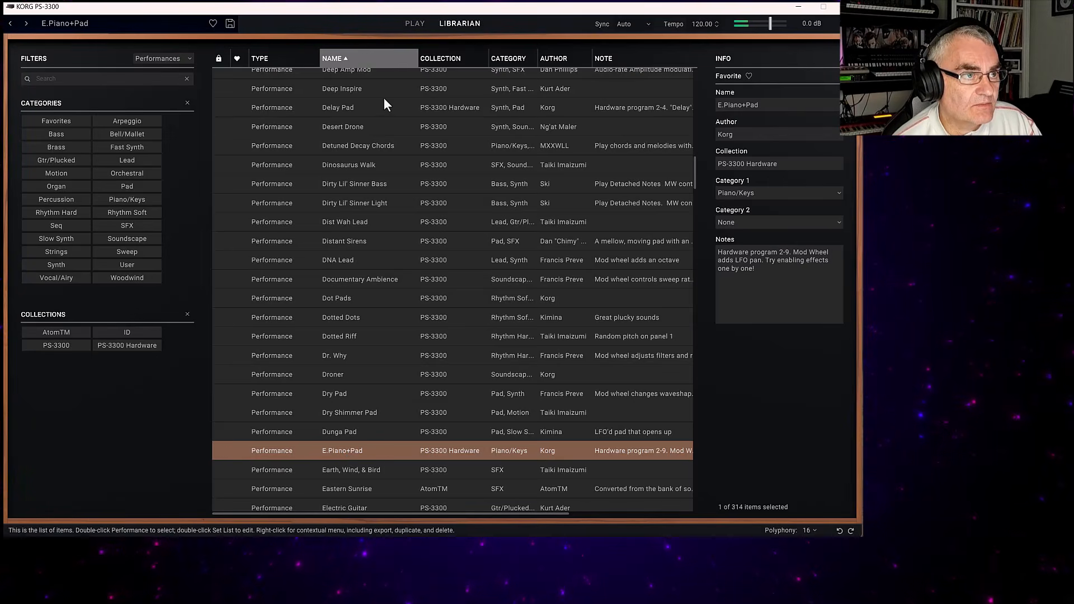
click(414, 24)
click(448, 22)
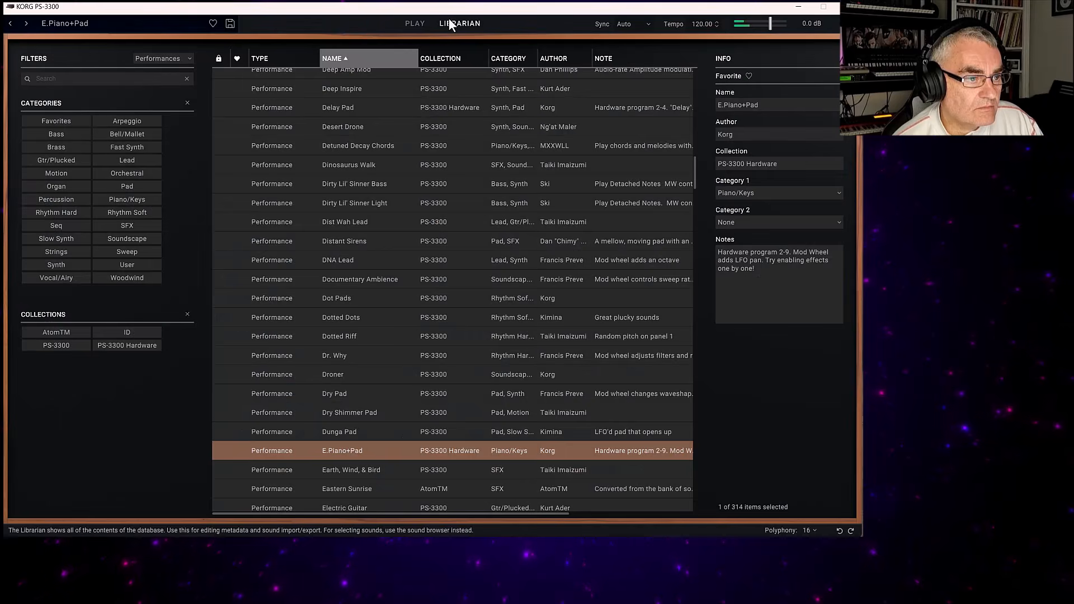
Load the French Syn Horns and Meditation Pad MW/AT performances one after another from the librarian.
scroll(397, 368, down, 4)
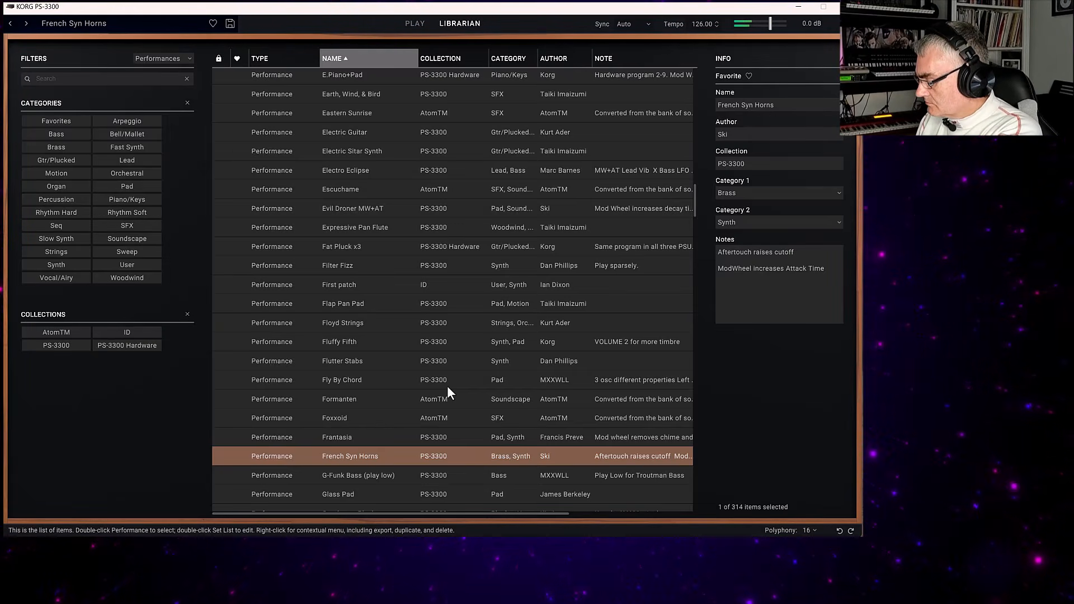
scroll(378, 398, down, 10)
click(378, 398)
scroll(379, 400, down, 5)
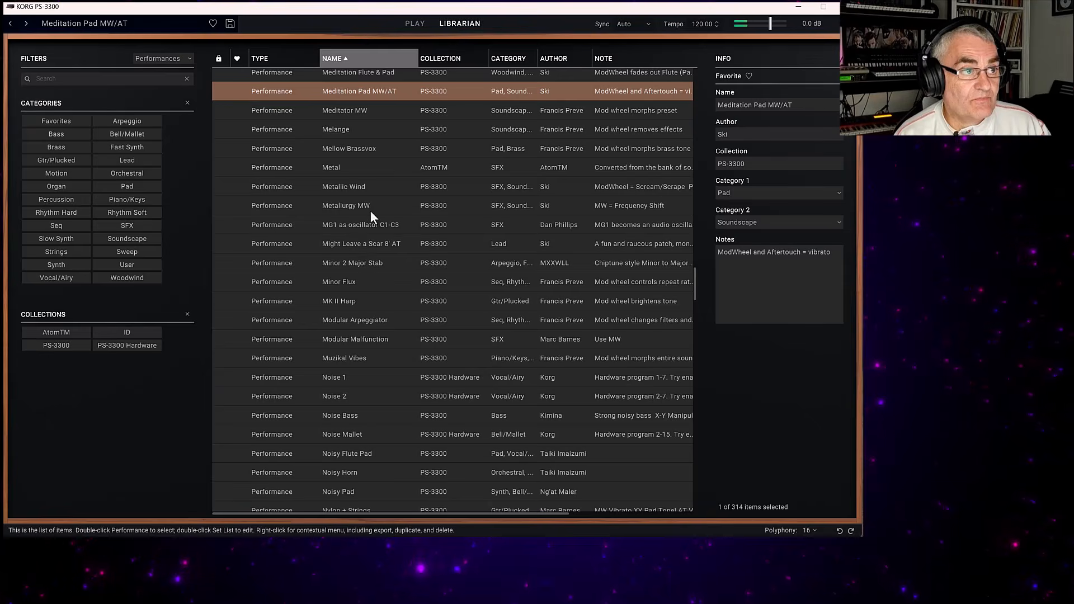
Browse further down the performance list and load Sample & Hold Rhythm.
scroll(385, 231, down, 7)
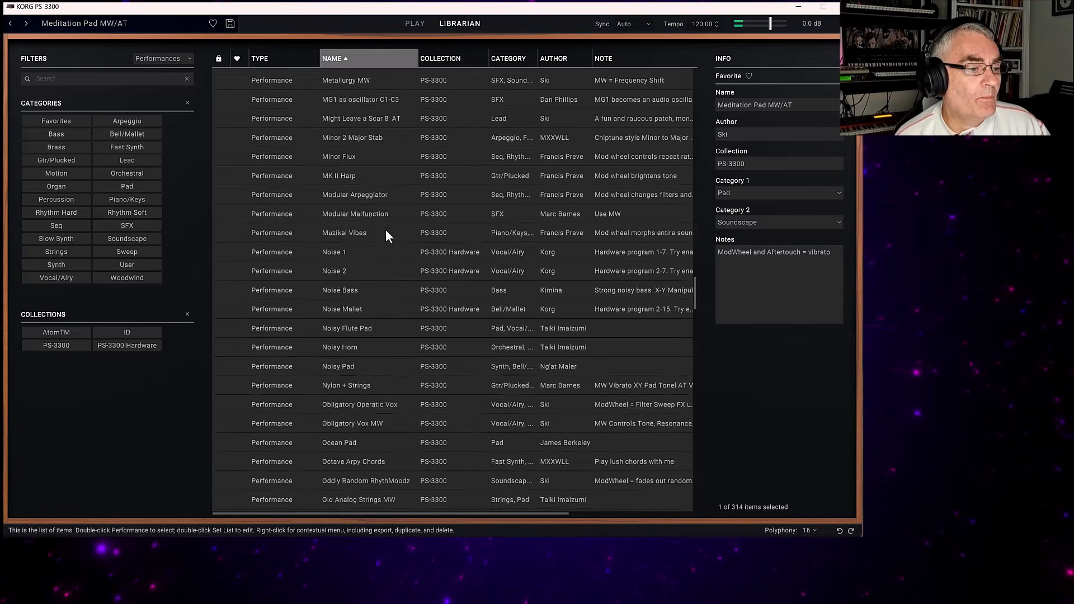
scroll(385, 231, down, 4)
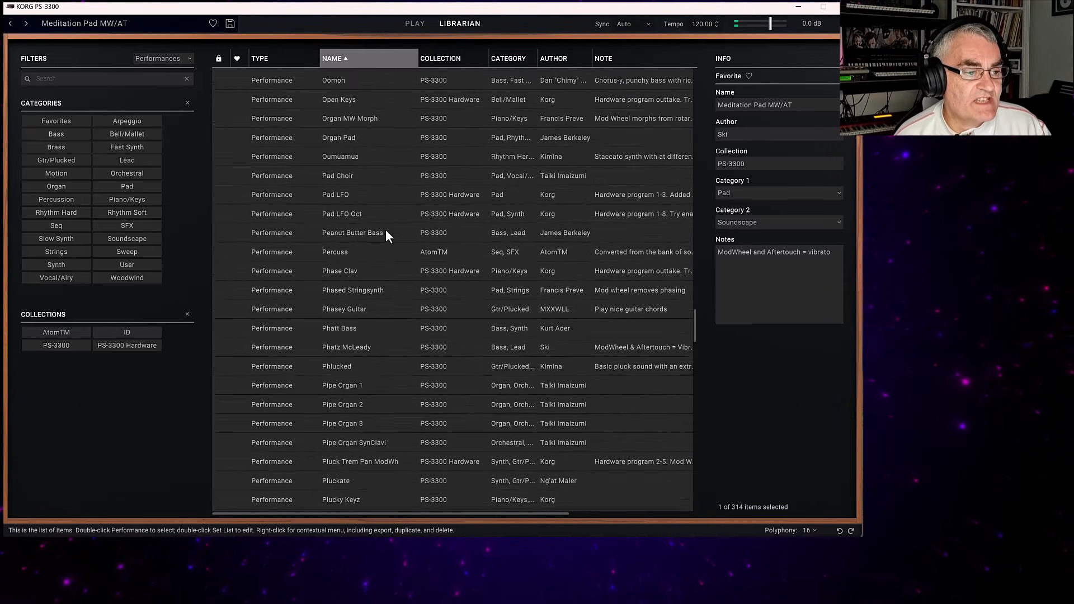
scroll(391, 249, down, 4)
scroll(390, 251, down, 2)
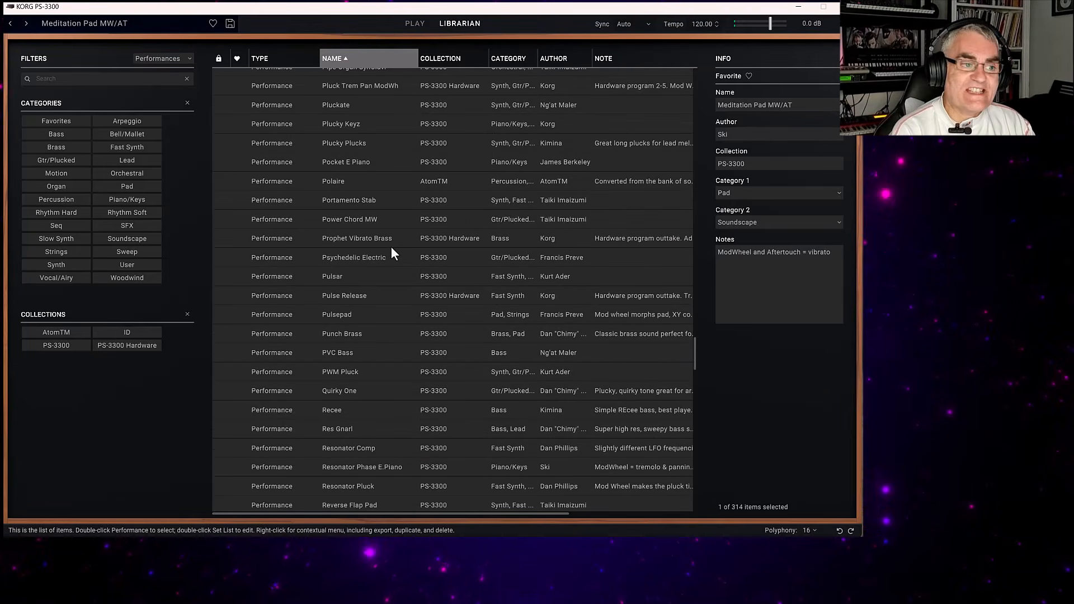
scroll(390, 351, down, 7)
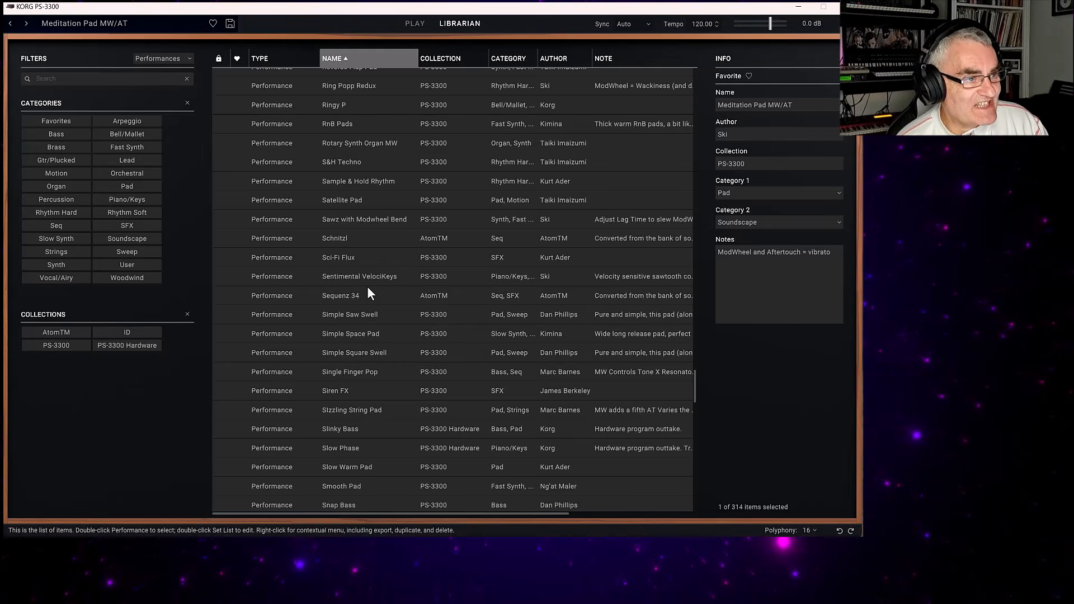
double_click(357, 180)
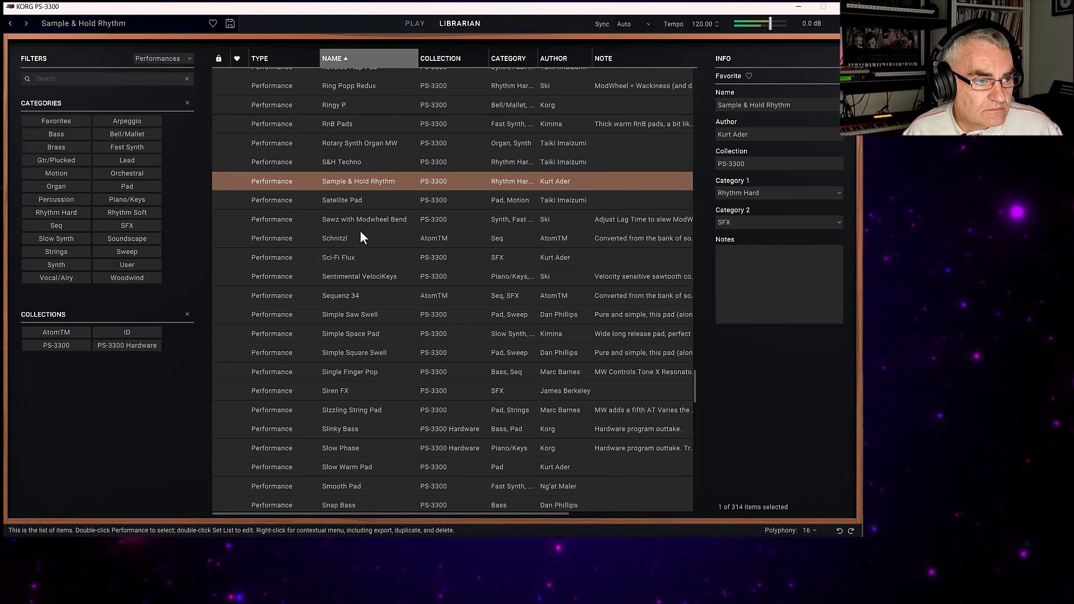
Load the Slow Warm Pad and Warm Shimmer Pad performances in turn, and show Warm Shimmer Pad on the main panels.
click(348, 467)
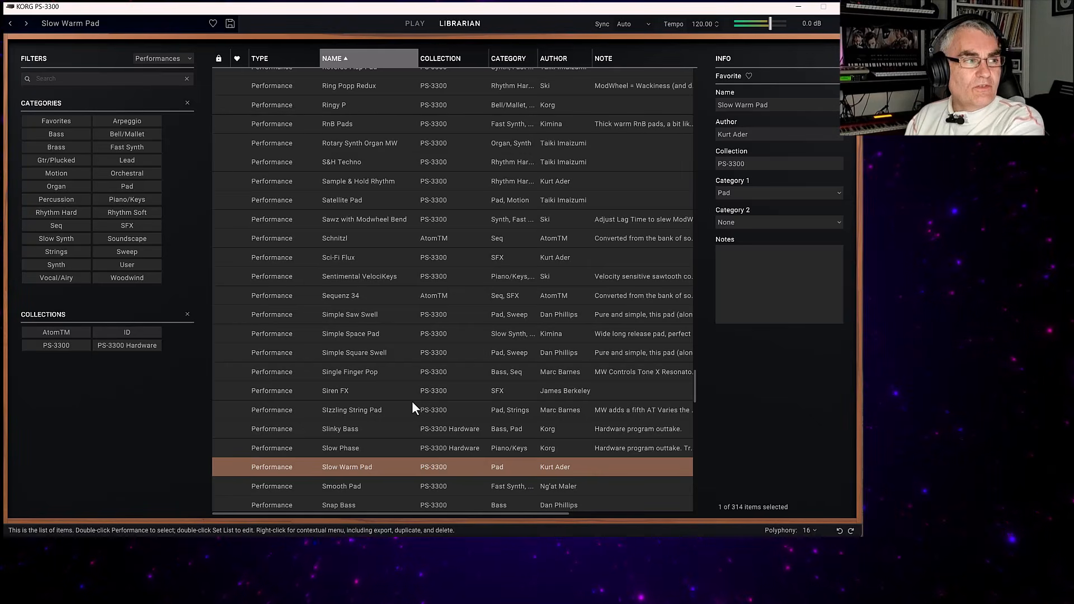
scroll(342, 431, down, 20)
click(367, 371)
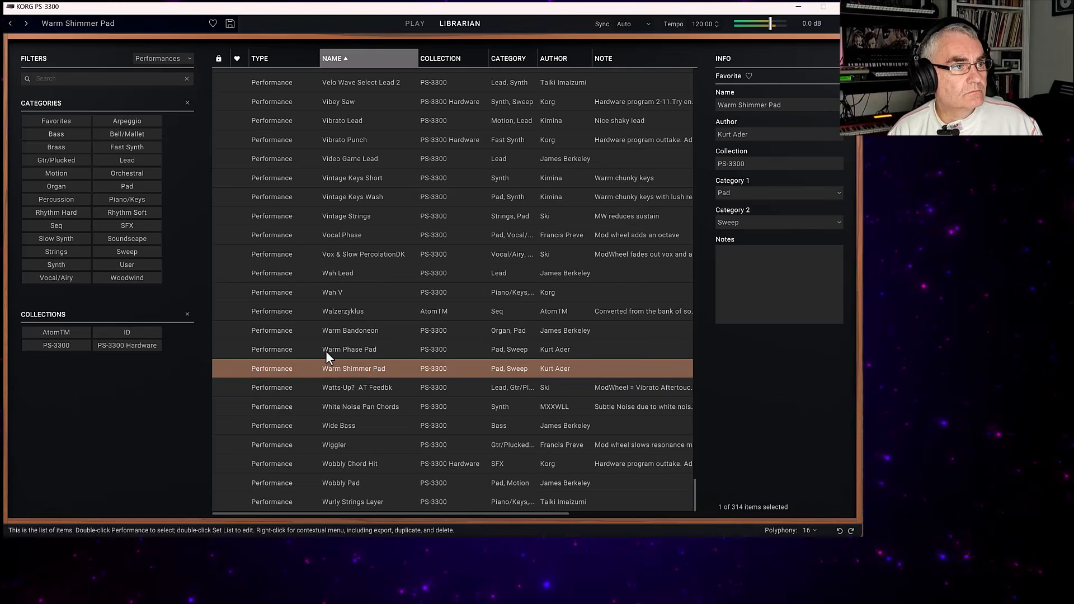
click(420, 24)
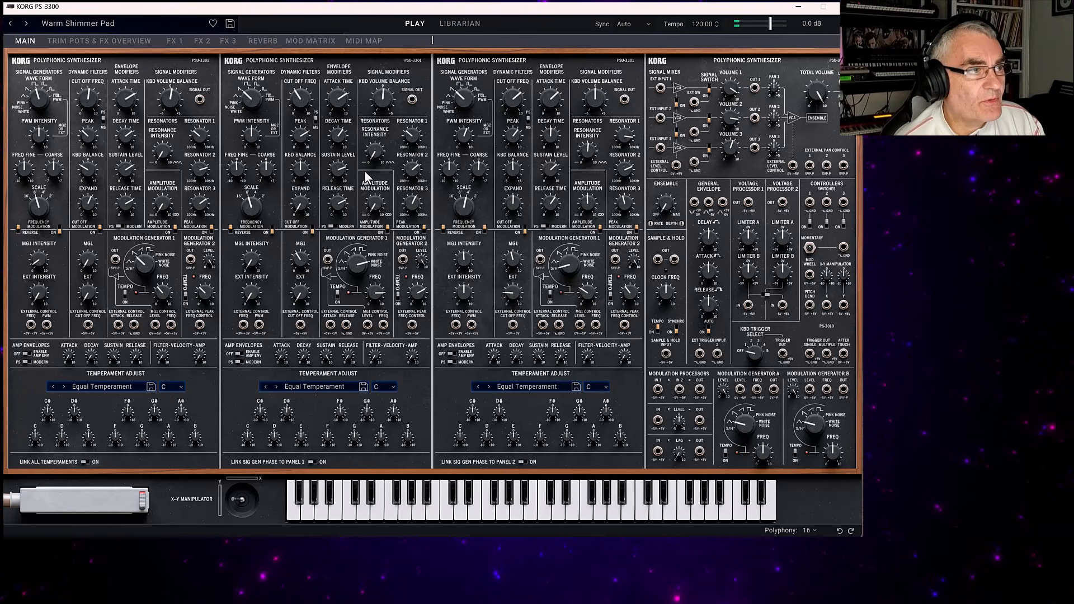
Load Init Performance from the start of the librarian list and show its main panels.
click(464, 24)
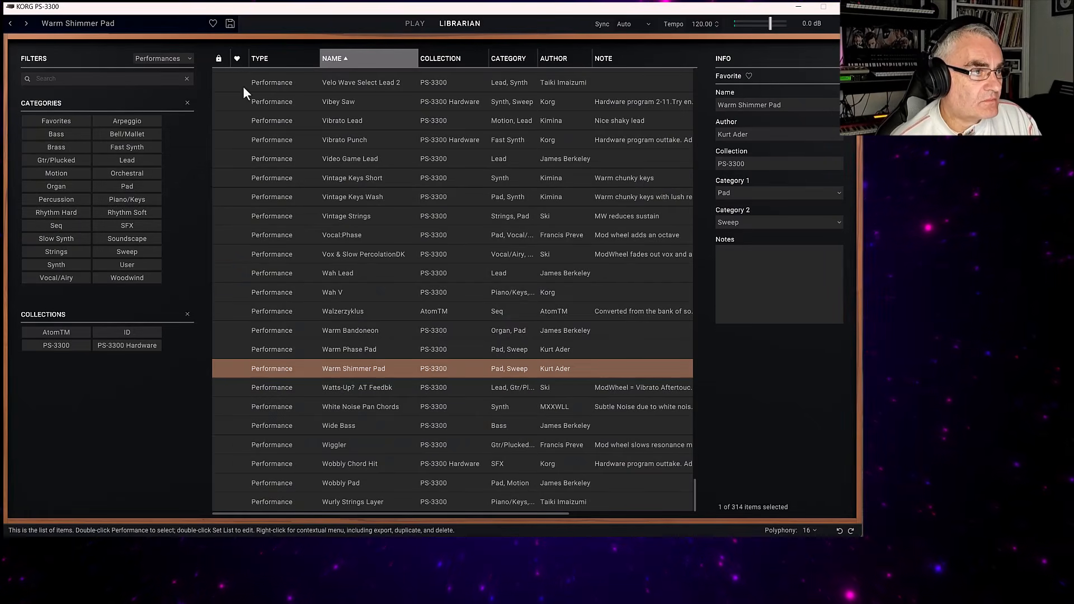
scroll(469, 162, up, 20)
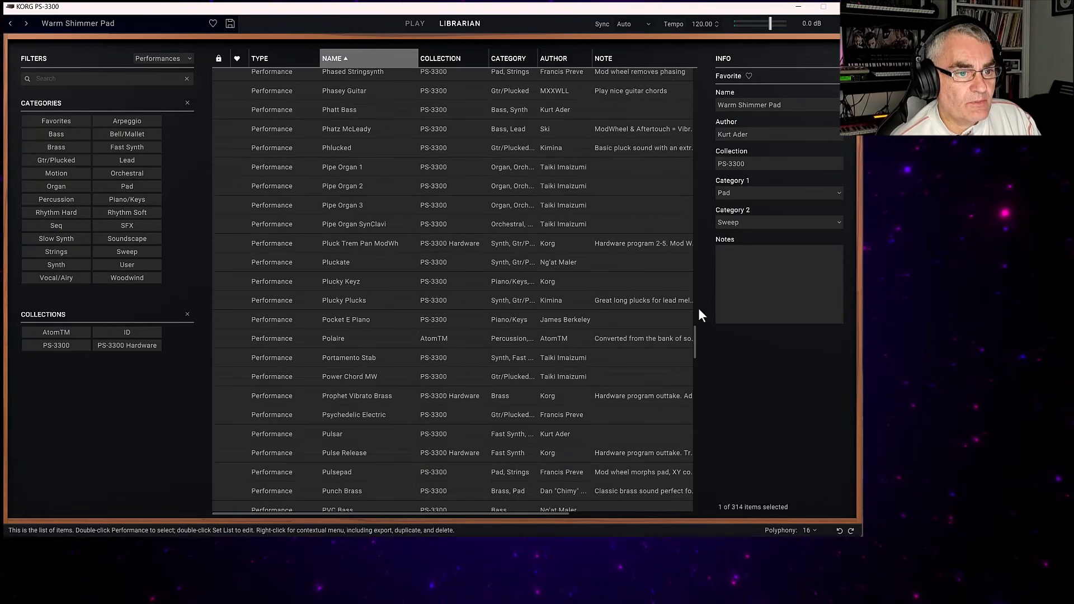
drag(694, 324, 695, 68)
double_click(346, 82)
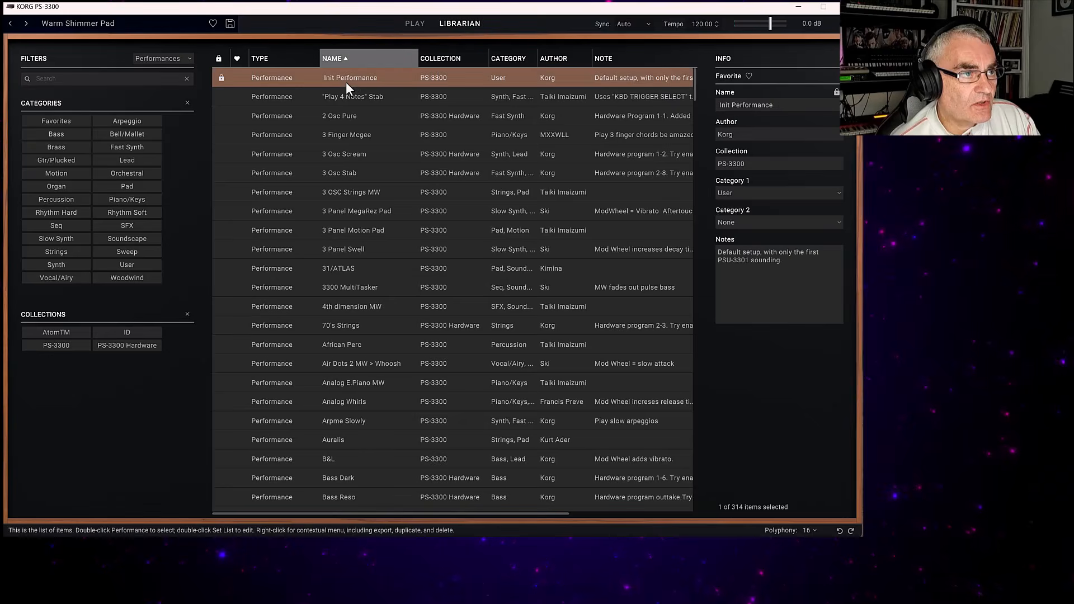
click(405, 26)
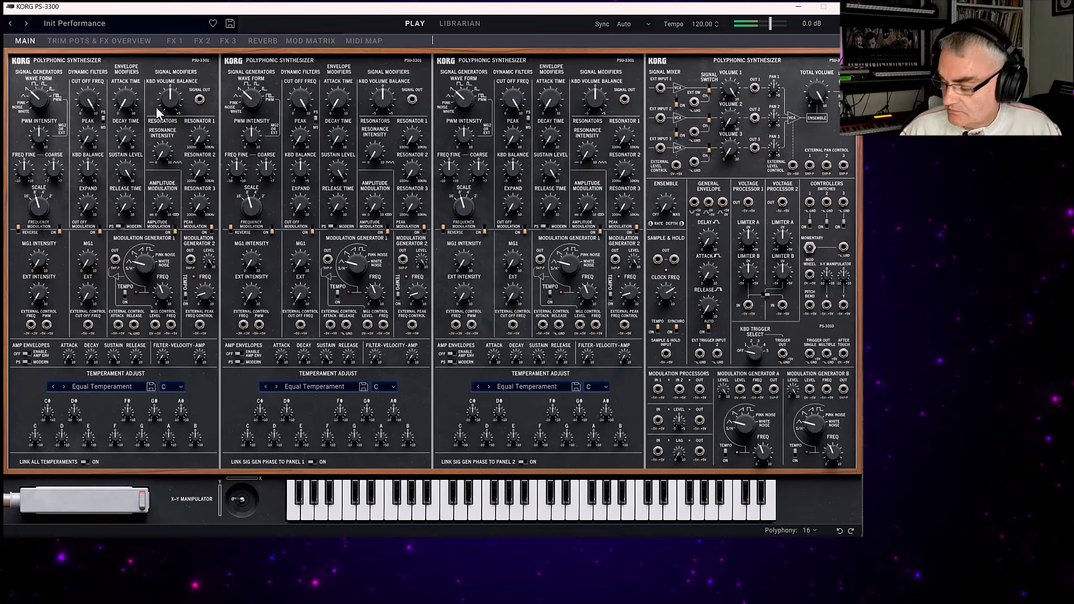
Set Panel 1's signal generator to the PWM waveform with PWM intensity 8.560 and MG1 intensity 0.360.
drag(39, 99, 36, 66)
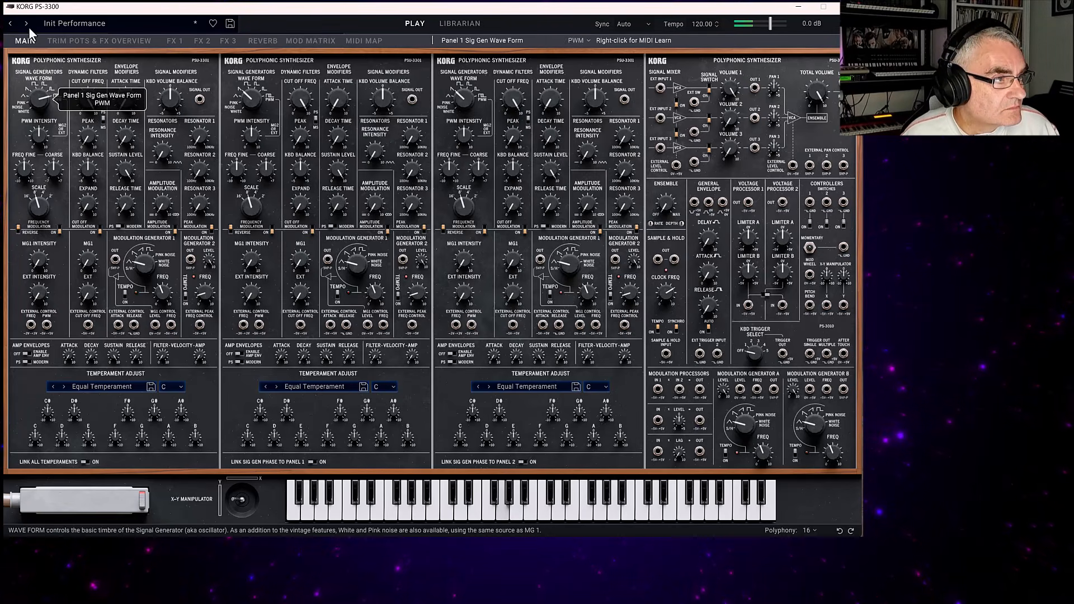
drag(38, 130, 29, 93)
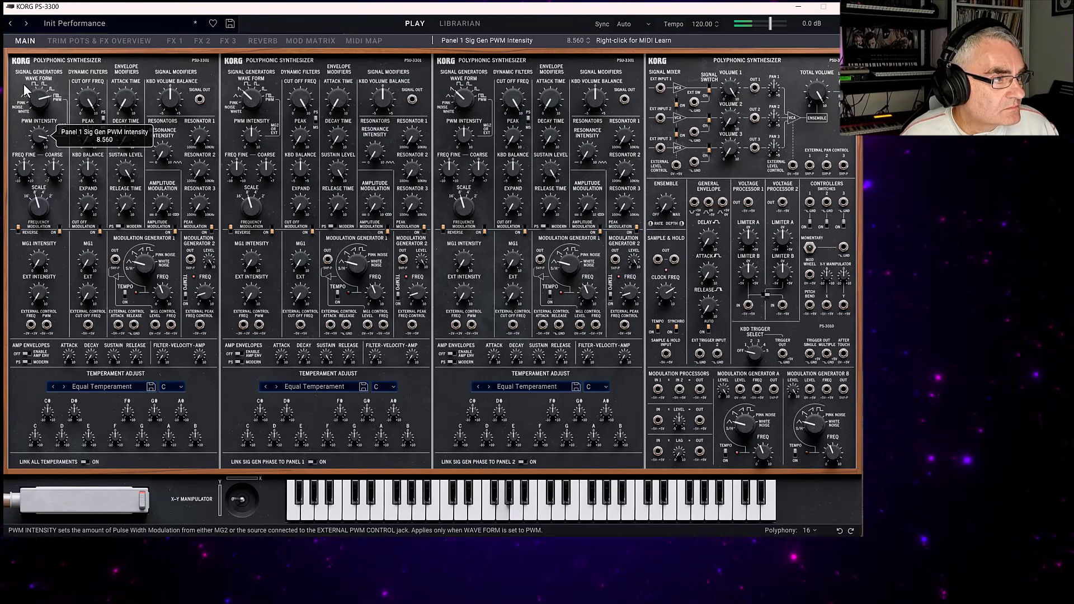
mouse_move(40, 265)
mouse_down()
mouse_move(35, 253)
mouse_move(40, 280)
mouse_move(37, 261)
mouse_up()
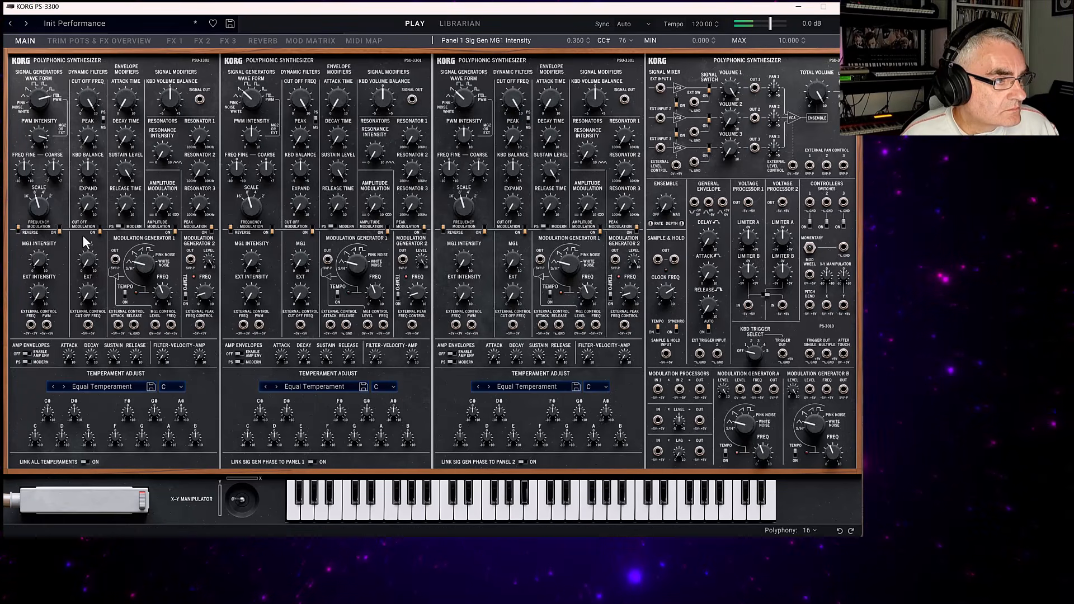
Set Panel 1's filter to MG1 intensity 0, peak 3.920 and cutoff 0.
click(87, 257)
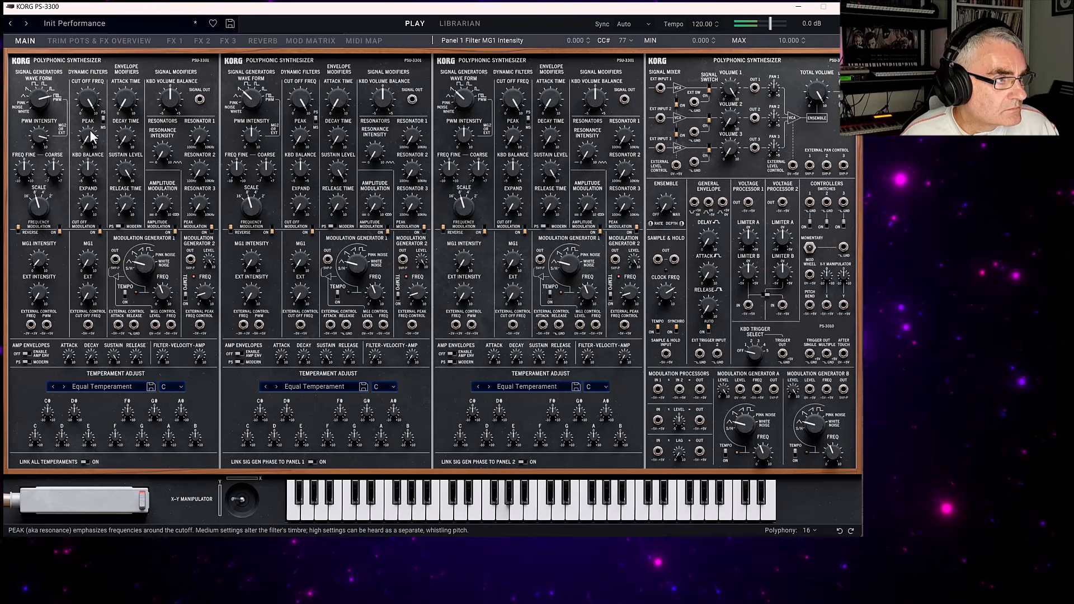
click(91, 99)
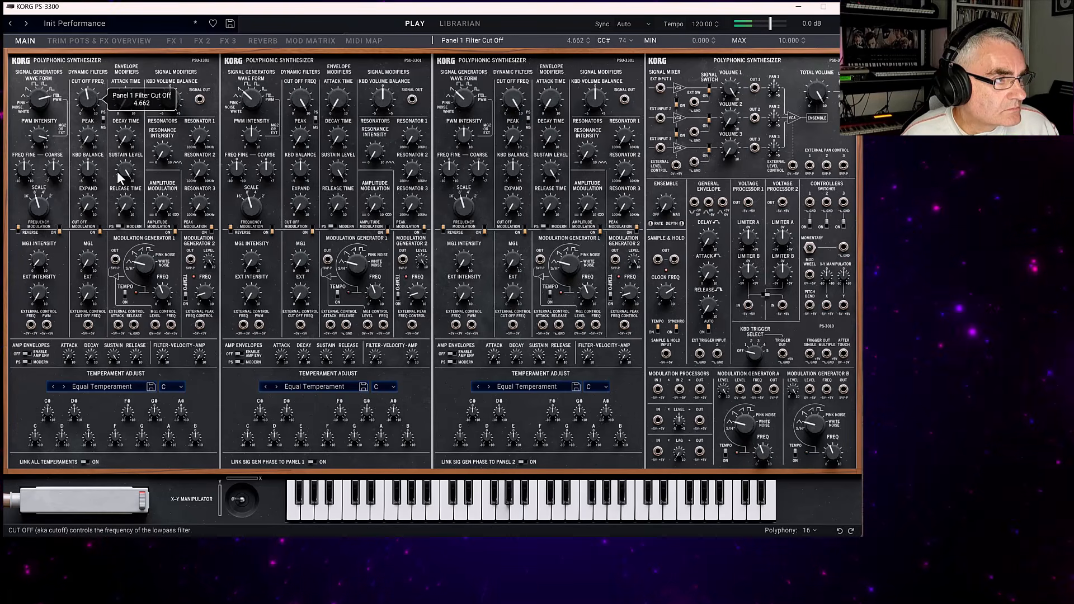
click(88, 134)
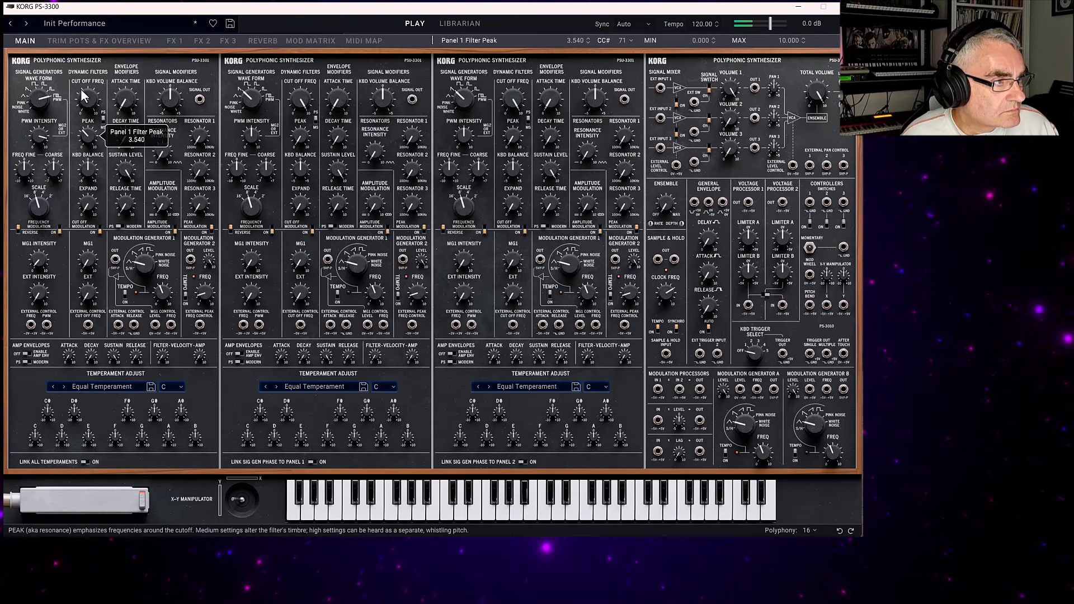
drag(81, 89, 82, 85)
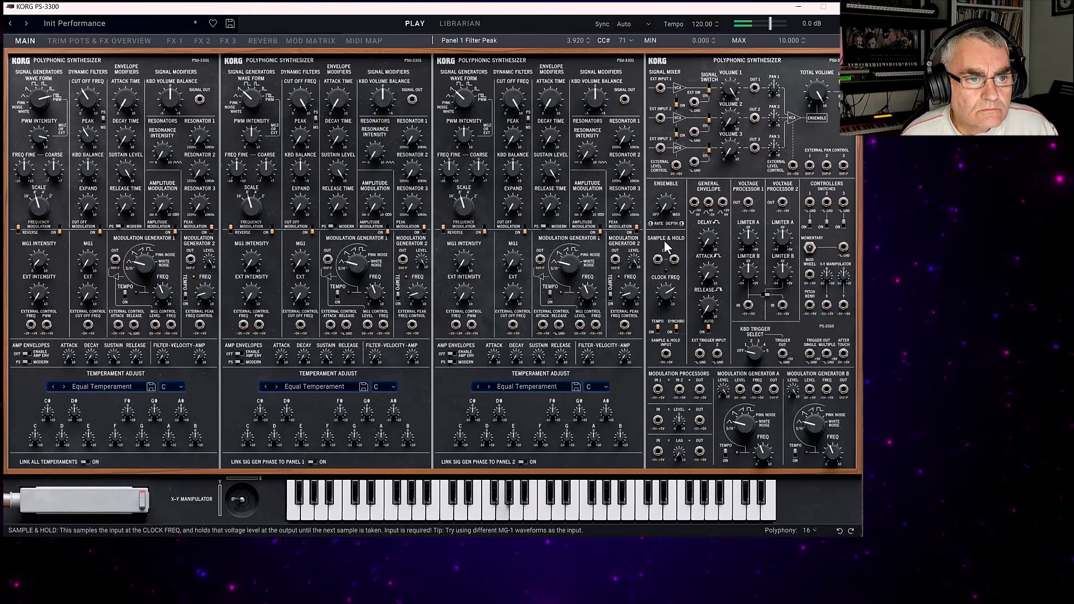
drag(90, 100, 140, 163)
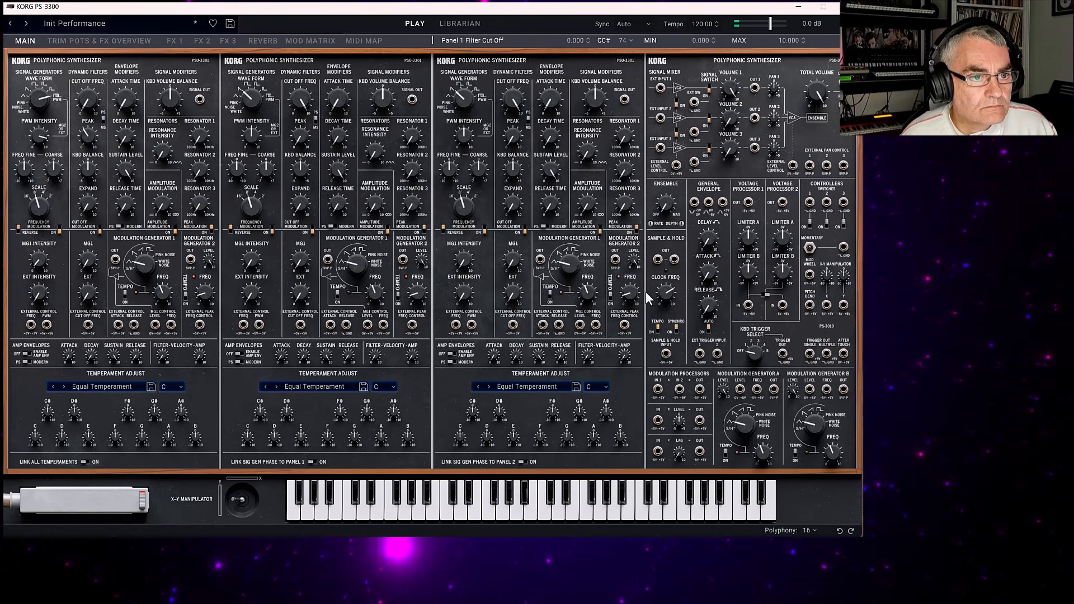
Patch the General Envelope's third jack to Panel 1's external cutoff control input, and switch the envelope's Auto setting on.
drag(723, 202, 88, 264)
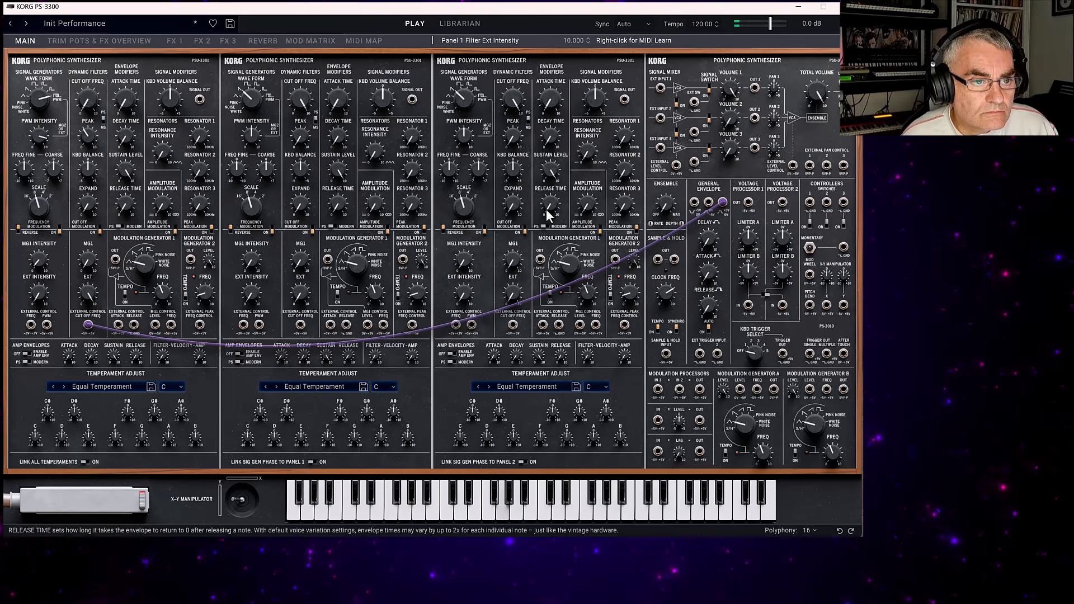
click(711, 334)
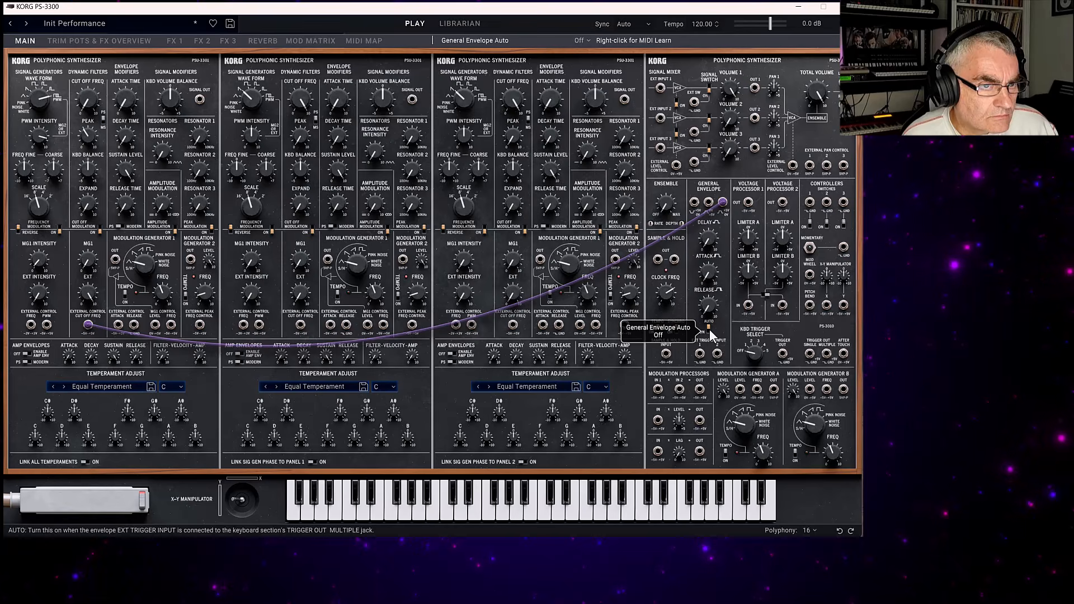
click(708, 329)
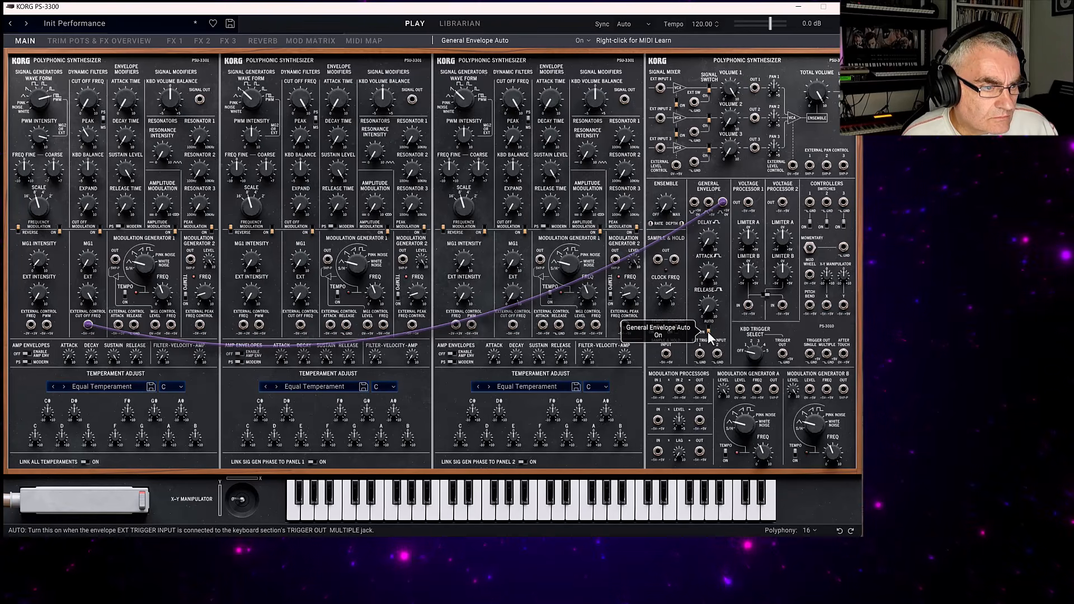
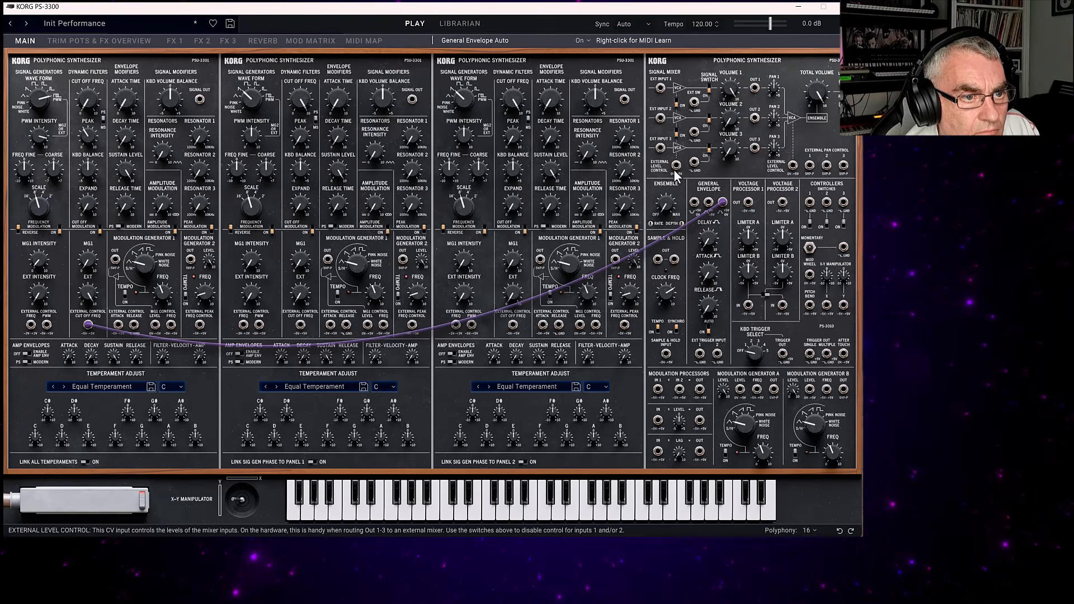
Patch the keyboard Trigger Out jack to the General Envelope's external trigger input and adjust the envelope's attack and release.
drag(677, 167, 699, 353)
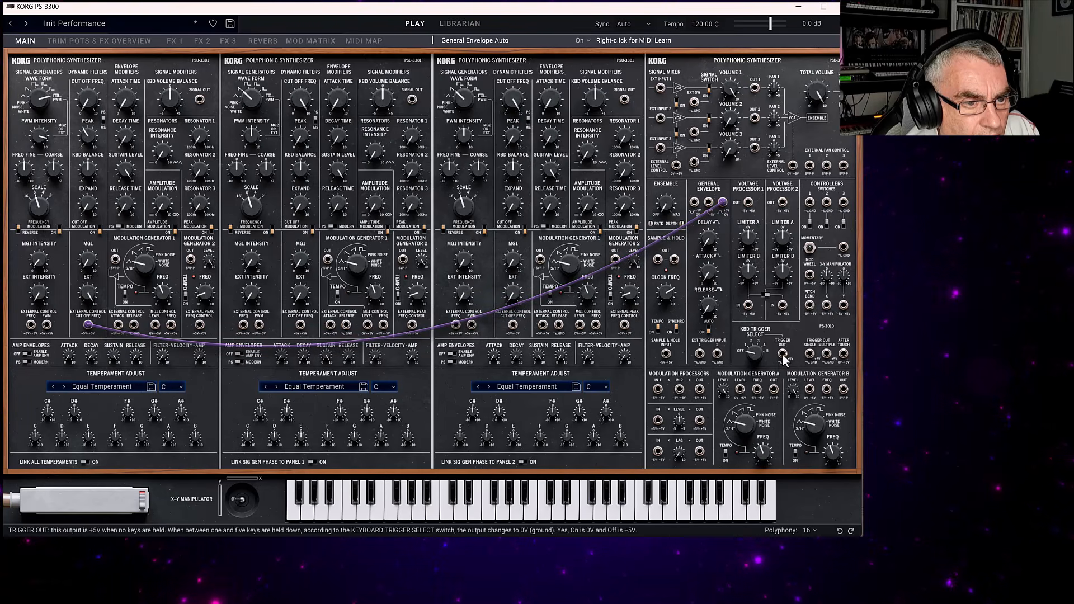
drag(782, 354, 701, 355)
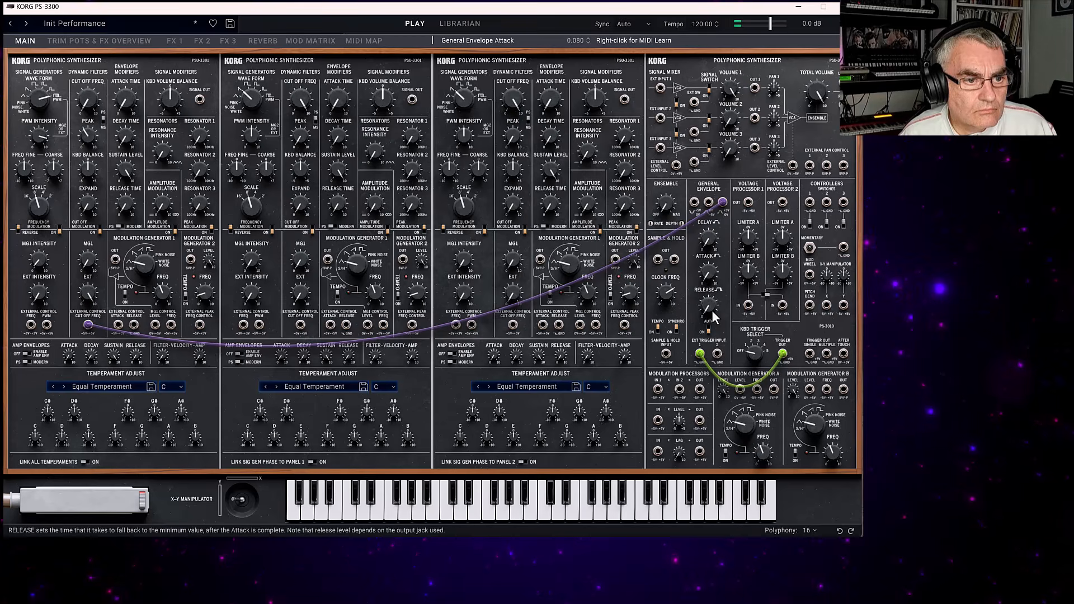
drag(707, 273, 707, 233)
drag(705, 307, 707, 284)
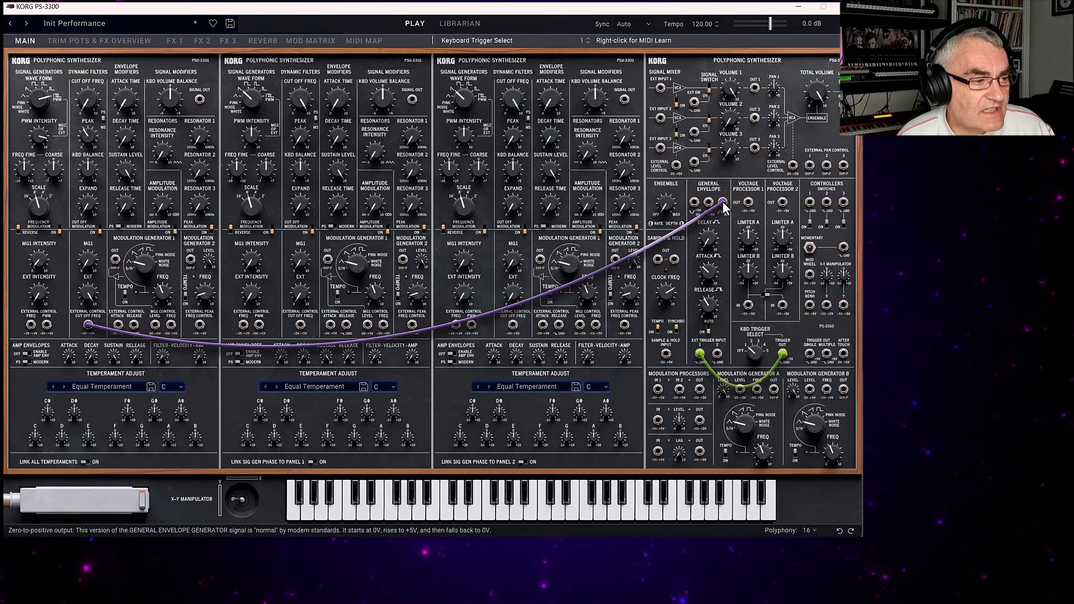
Unplug both patch cables and reconnect the General Envelope's third output jack to Panel 1's external cutoff control input.
drag(722, 202, 739, 240)
drag(783, 354, 764, 330)
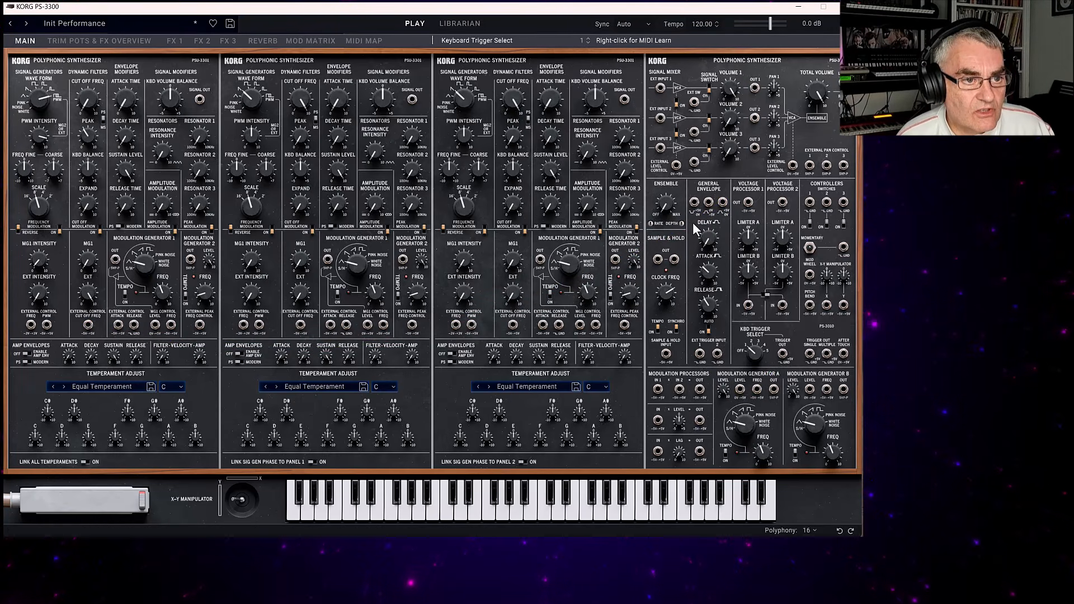
drag(723, 203, 88, 325)
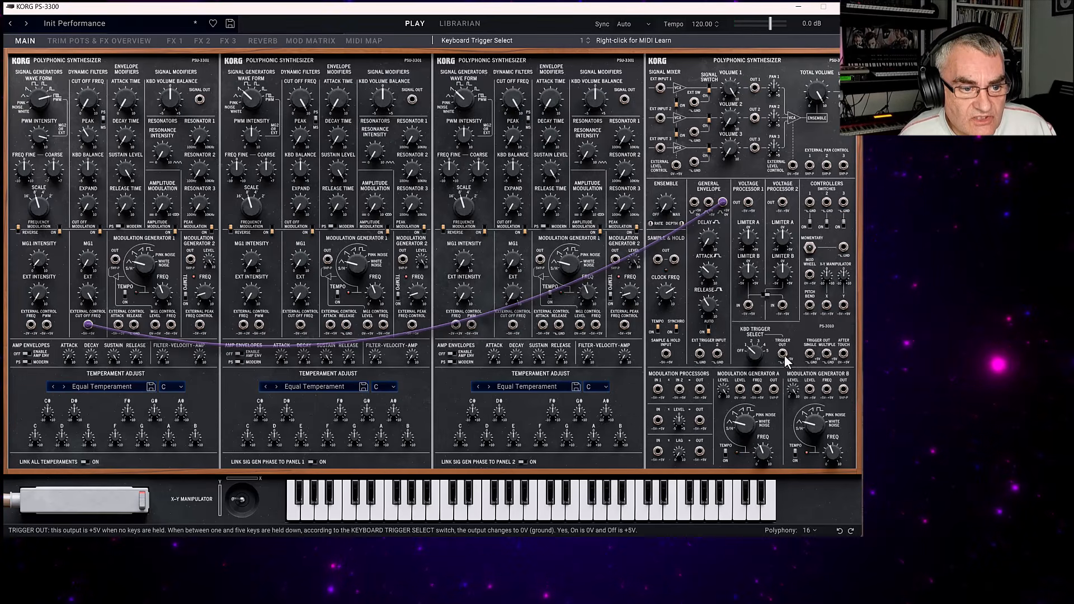
Patch Trigger Out to the external trigger input again, and set the General Envelope's attack to 5.640 and release to 5.200.
drag(783, 354, 700, 354)
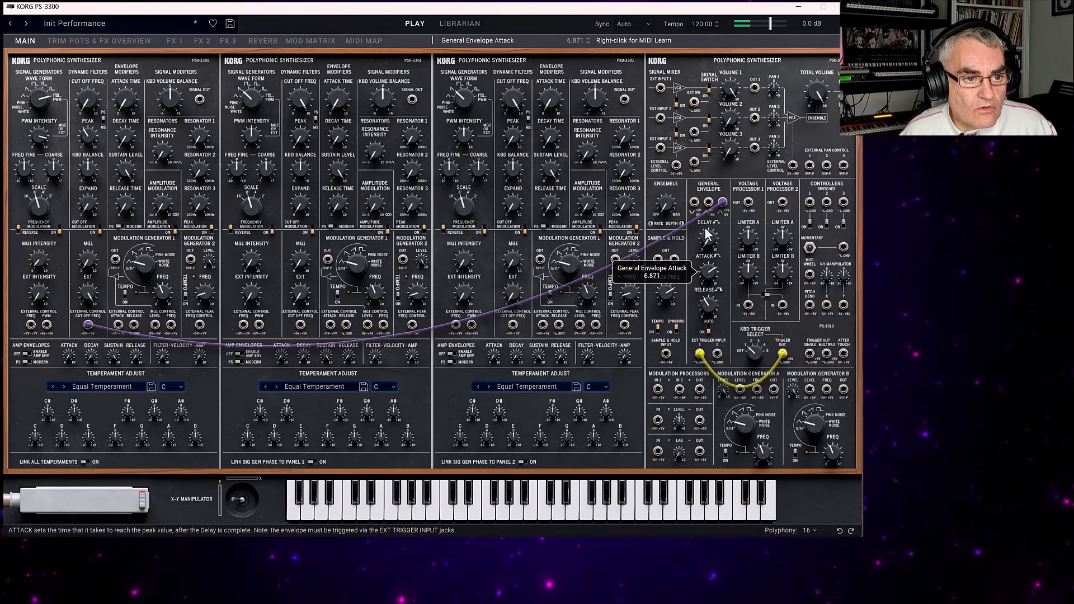
drag(705, 229, 706, 240)
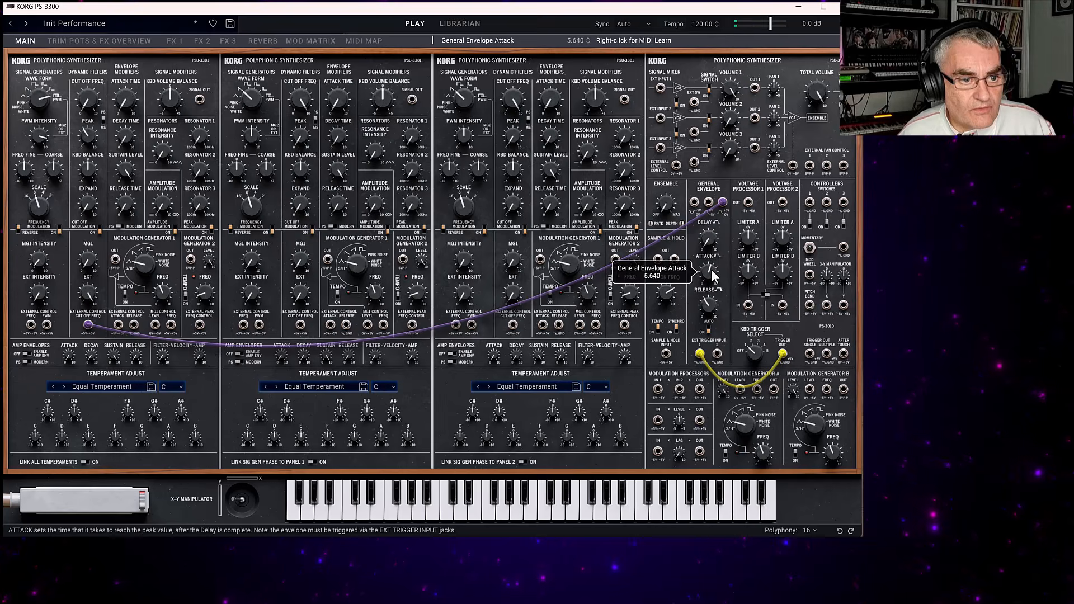
drag(707, 331, 701, 286)
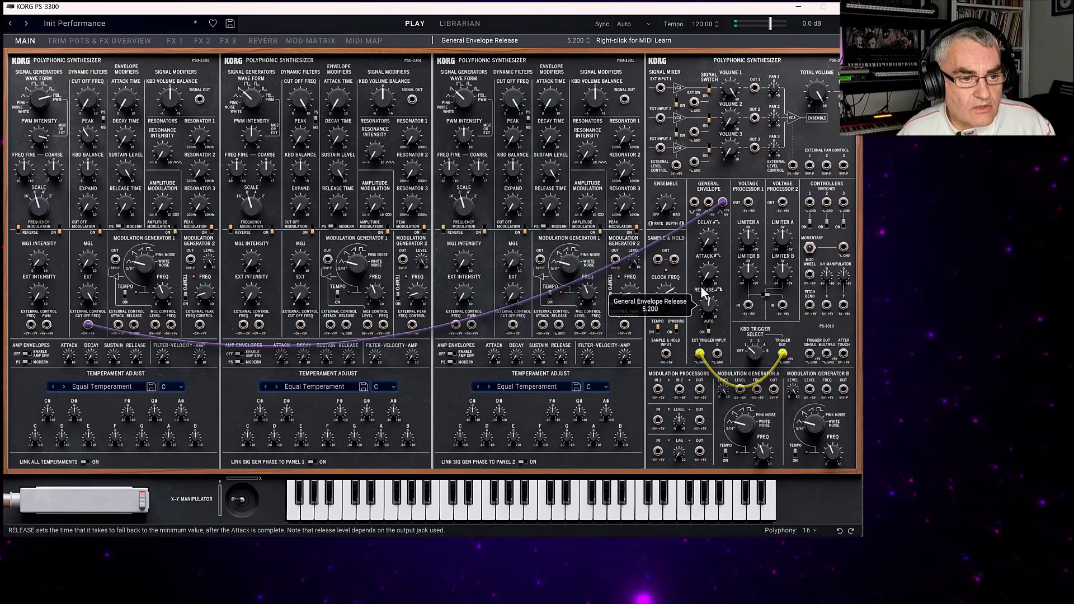
Set Panel 1's envelope modifier to attack time 5.992, decay time 6.699 and release time 3.600.
click(127, 103)
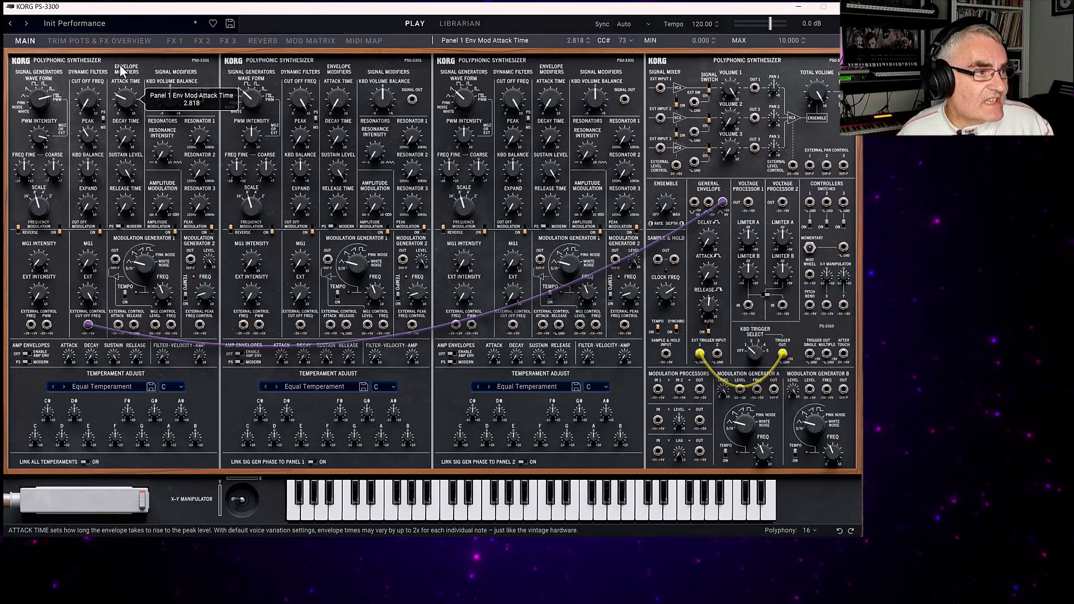
drag(134, 110, 136, 58)
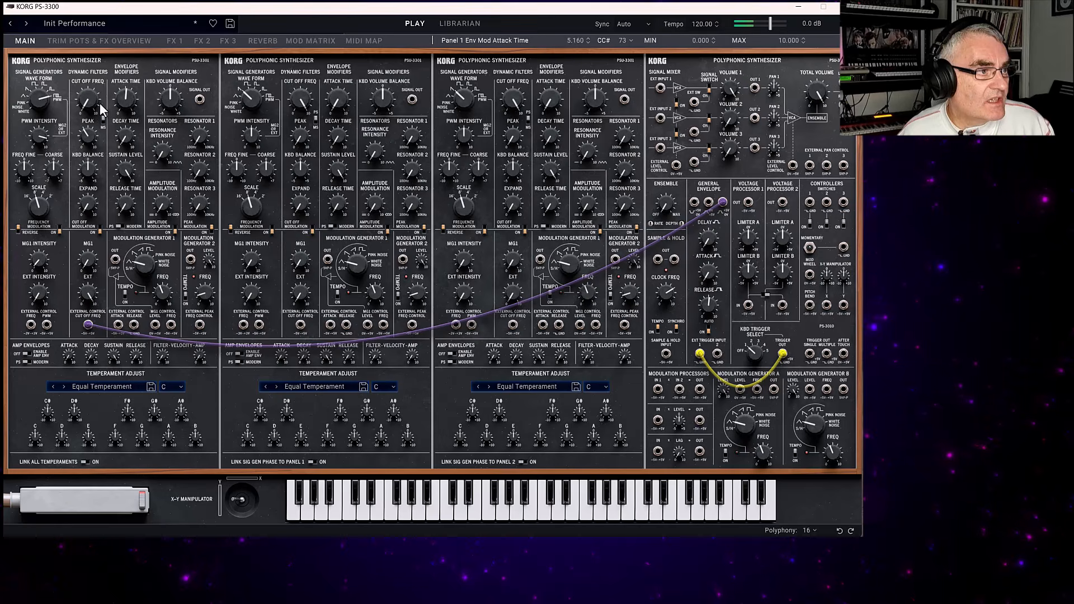
drag(125, 98, 125, 88)
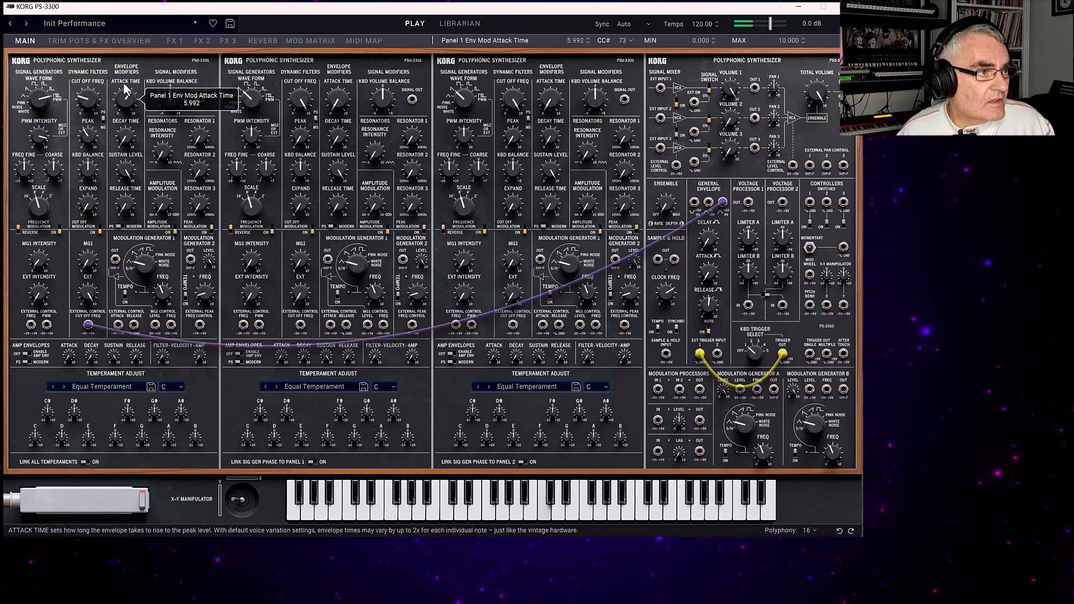
click(127, 130)
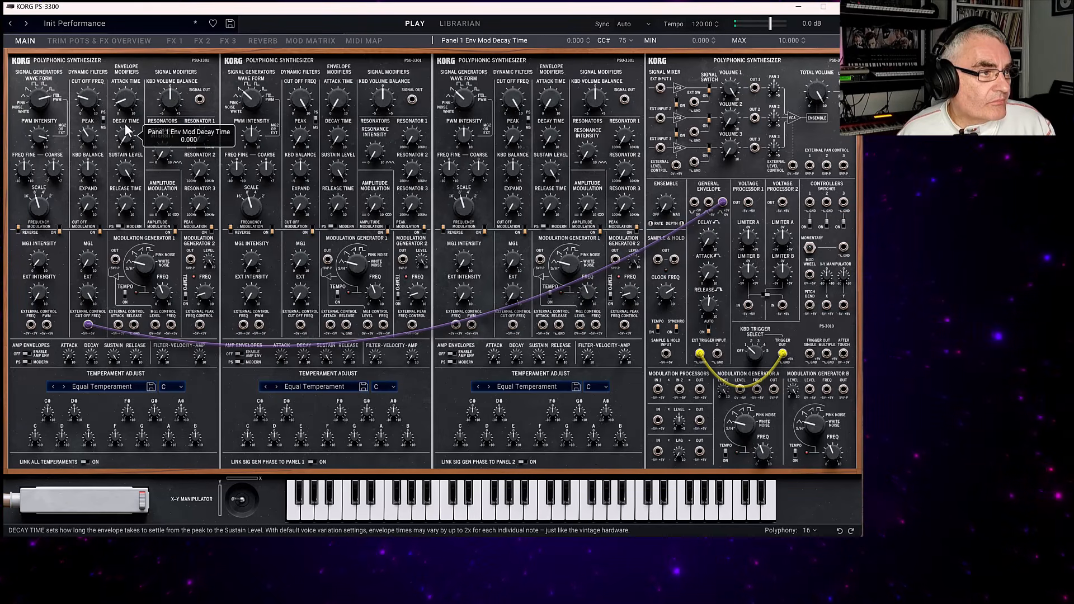
click(128, 200)
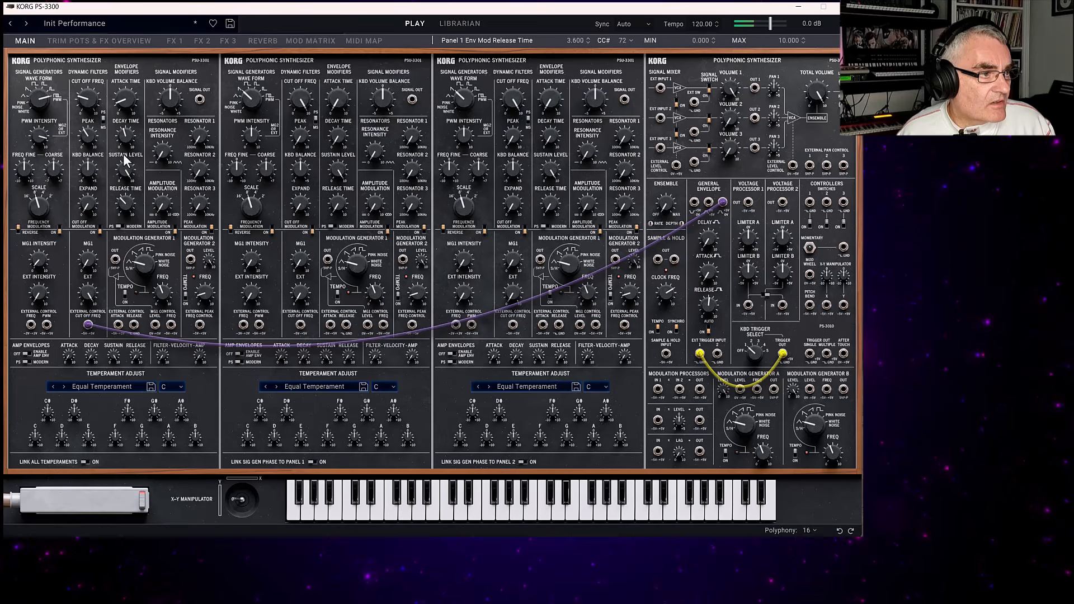
drag(125, 142, 125, 111)
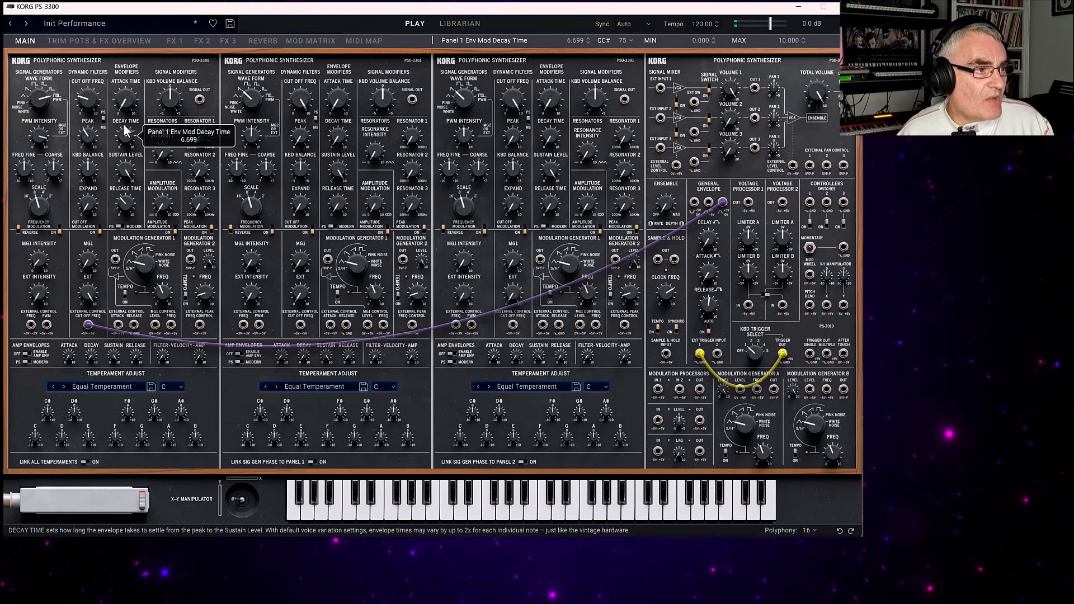
Set Panel 1's envelope sustain level to 4.800, shorten its decay time, and set the filter cutoff to 1.400.
click(86, 102)
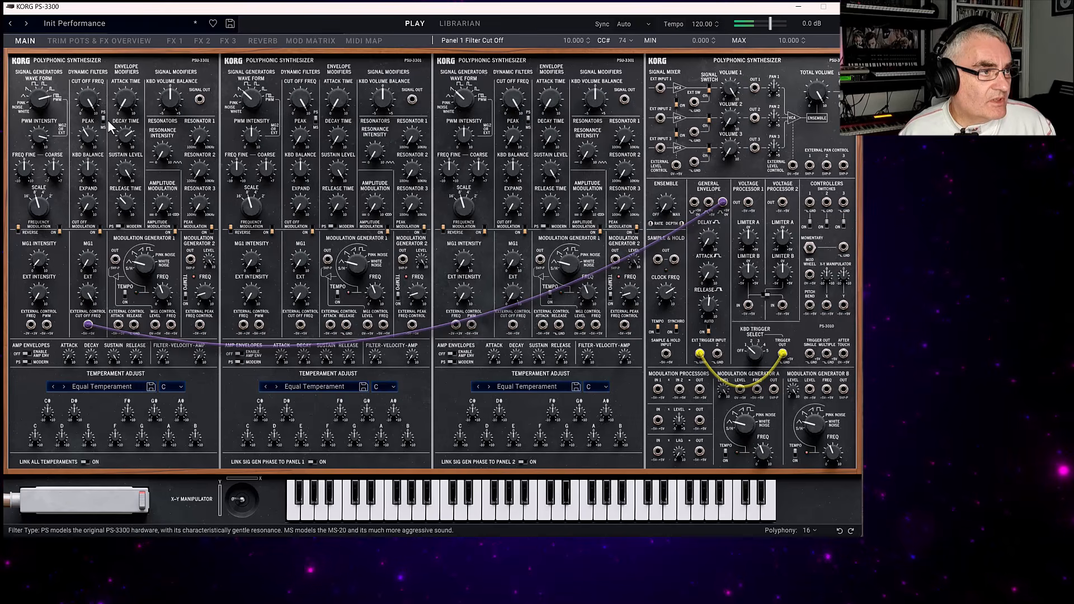
drag(125, 169, 125, 184)
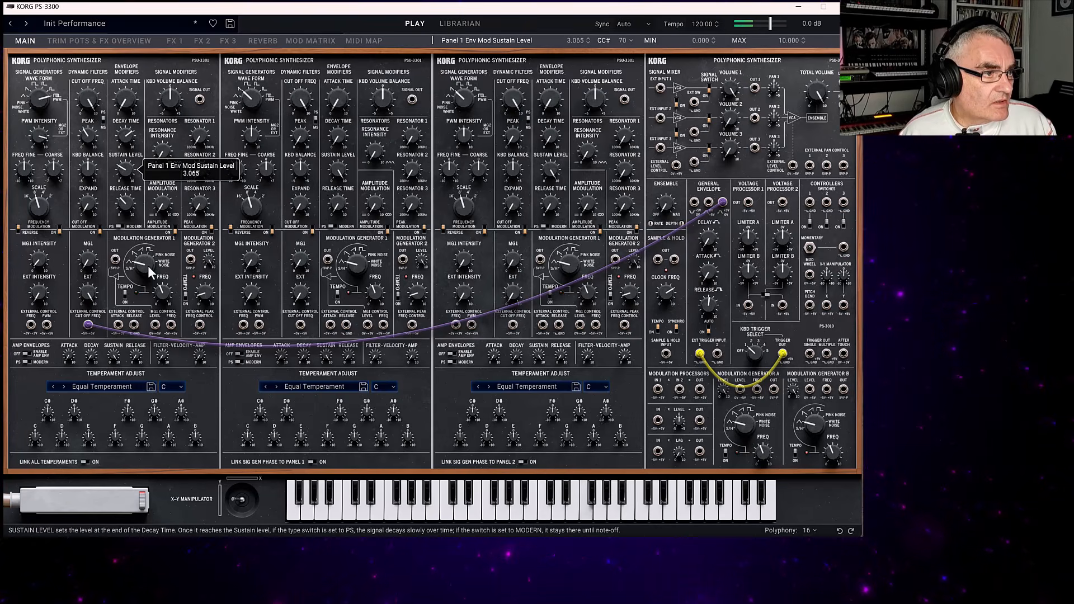
drag(126, 135, 133, 157)
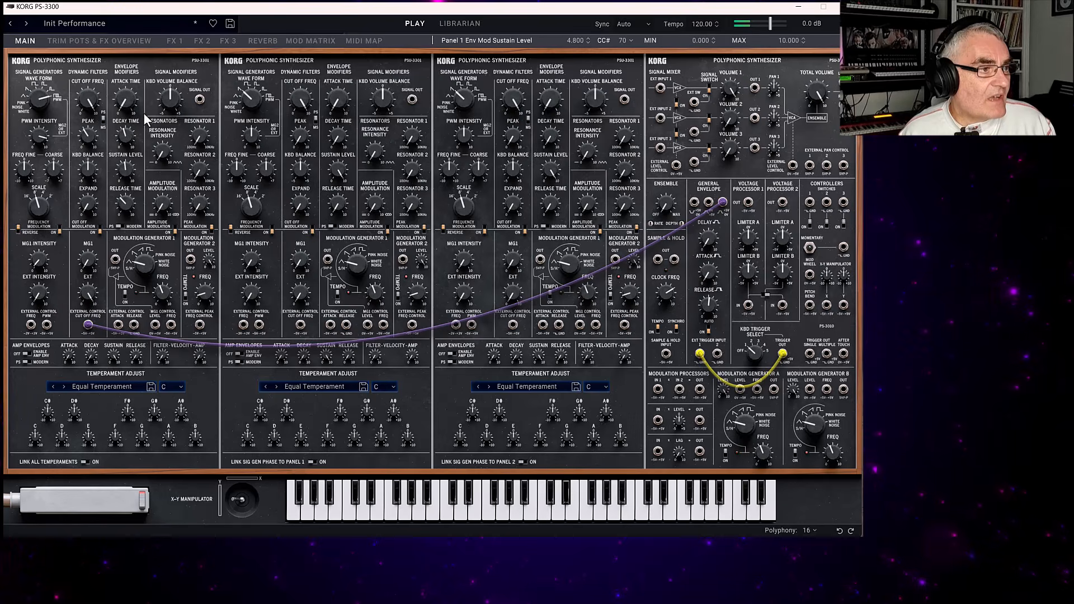
drag(88, 100, 112, 171)
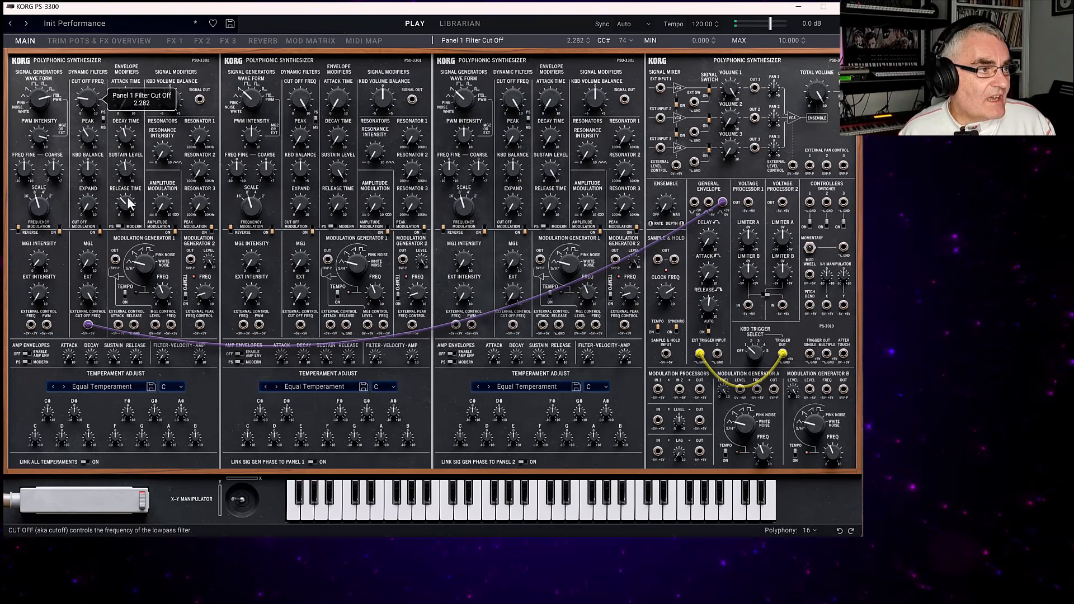
drag(85, 99, 119, 114)
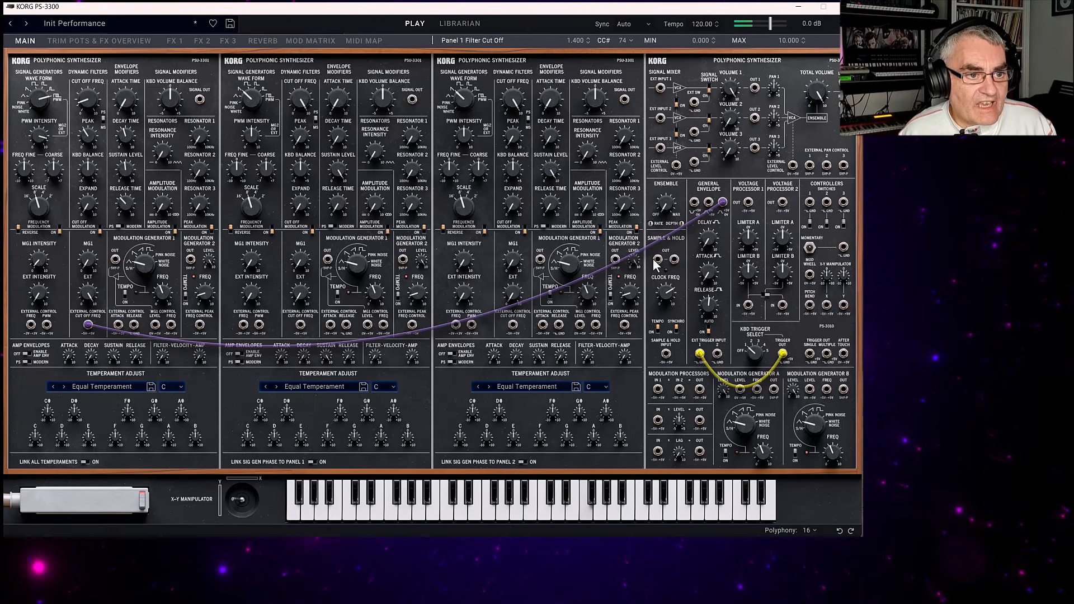
Set the General Envelope's delay to 3.360 and Panel 1's filter cutoff to 2.480, and adjust the filter's peak.
mouse_move(707, 240)
mouse_down()
mouse_move(704, 208)
mouse_move(709, 235)
mouse_up()
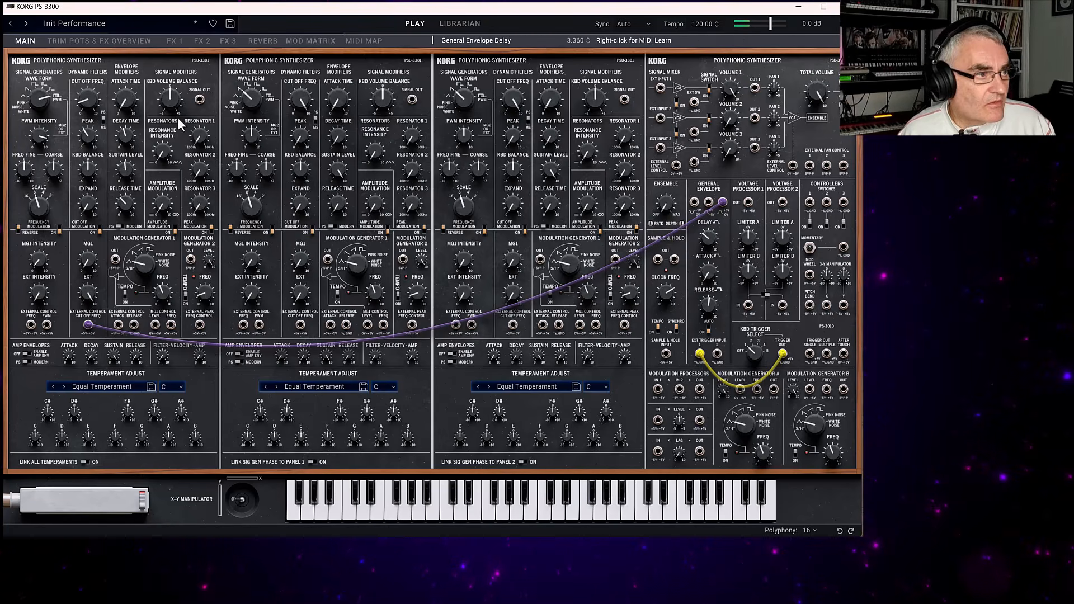
drag(85, 97, 80, 83)
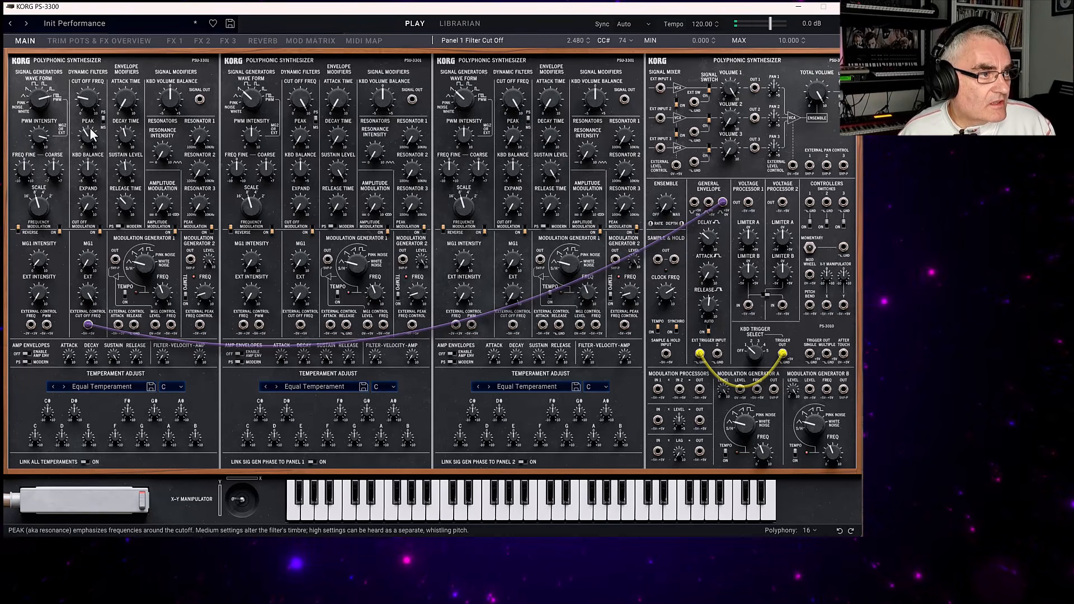
drag(90, 128, 90, 103)
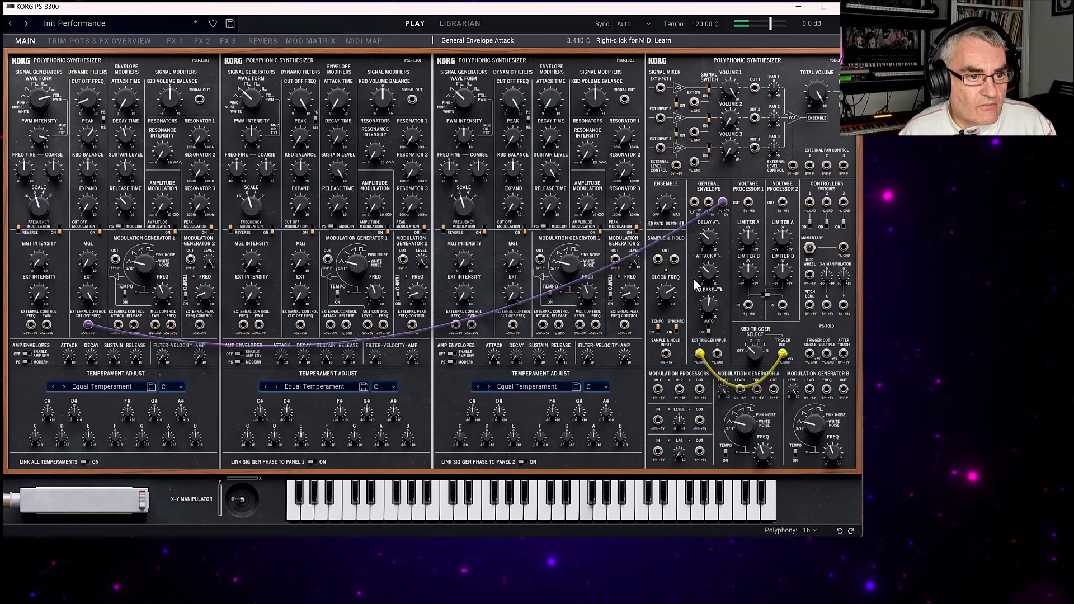
Set the General Envelope's attack to 3.440 and release to 6.920, and Panel 1's envelope release time to 7.920.
drag(708, 288, 709, 283)
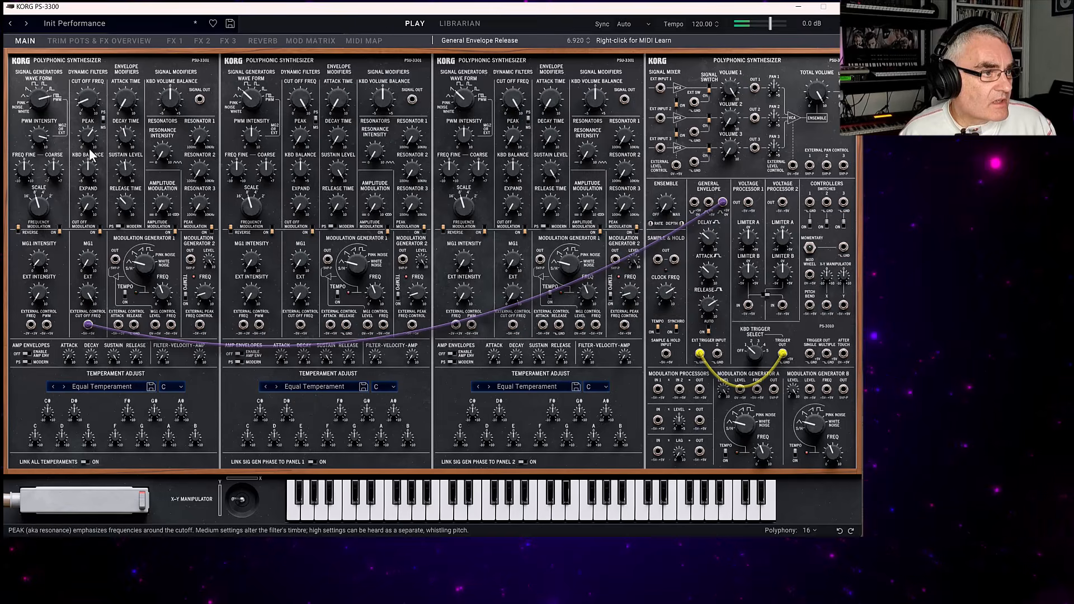
drag(123, 195, 114, 136)
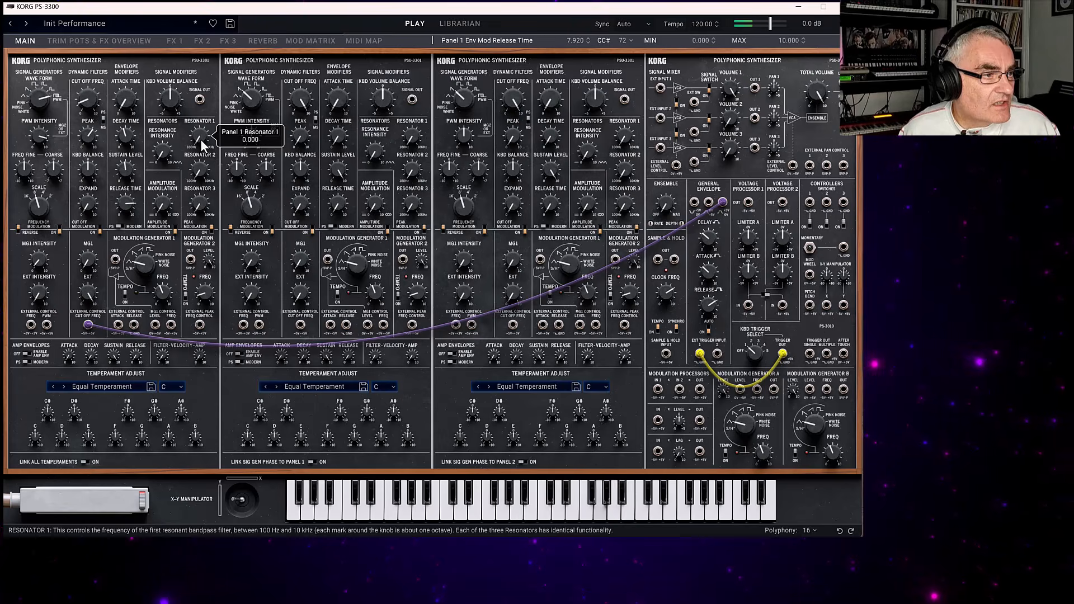
Raise Panel 1's Resonator 1 and resonance intensity, and set Resonator 2 to 5.640, Resonator 3 to 8.680 and MG2 frequency to 2.998.
drag(202, 144, 199, 112)
drag(190, 72, 176, 37)
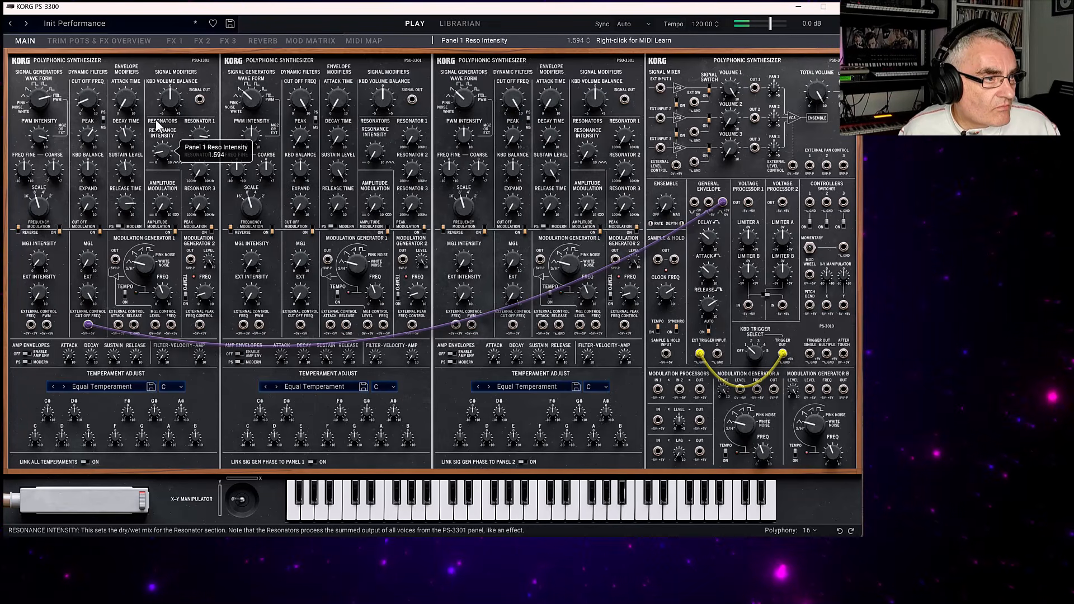
drag(199, 168, 195, 115)
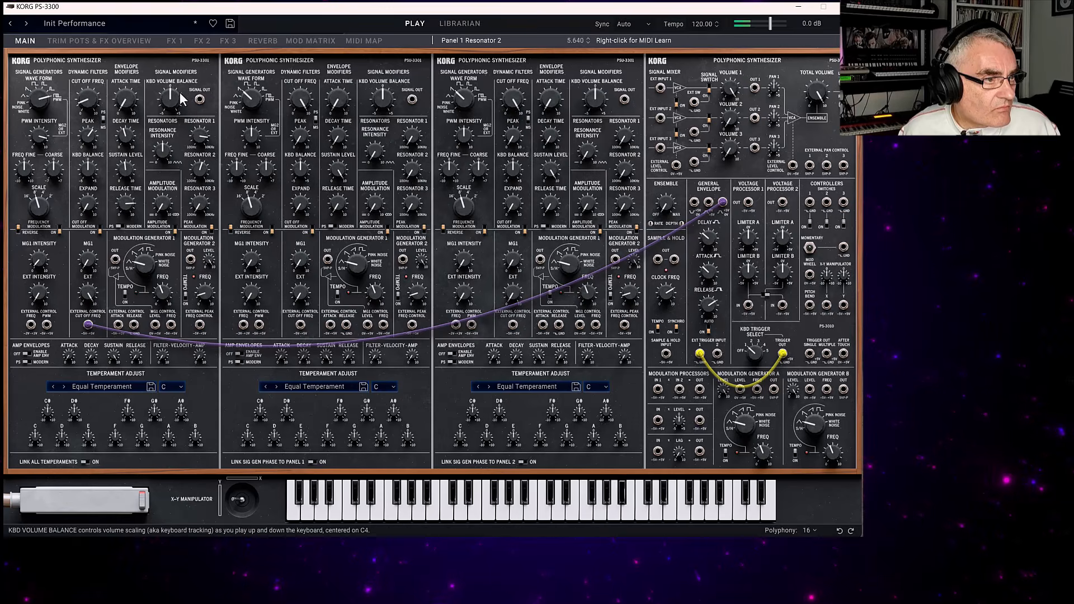
mouse_move(198, 204)
mouse_down()
mouse_move(196, 133)
mouse_move(188, 162)
mouse_move(213, 190)
mouse_up()
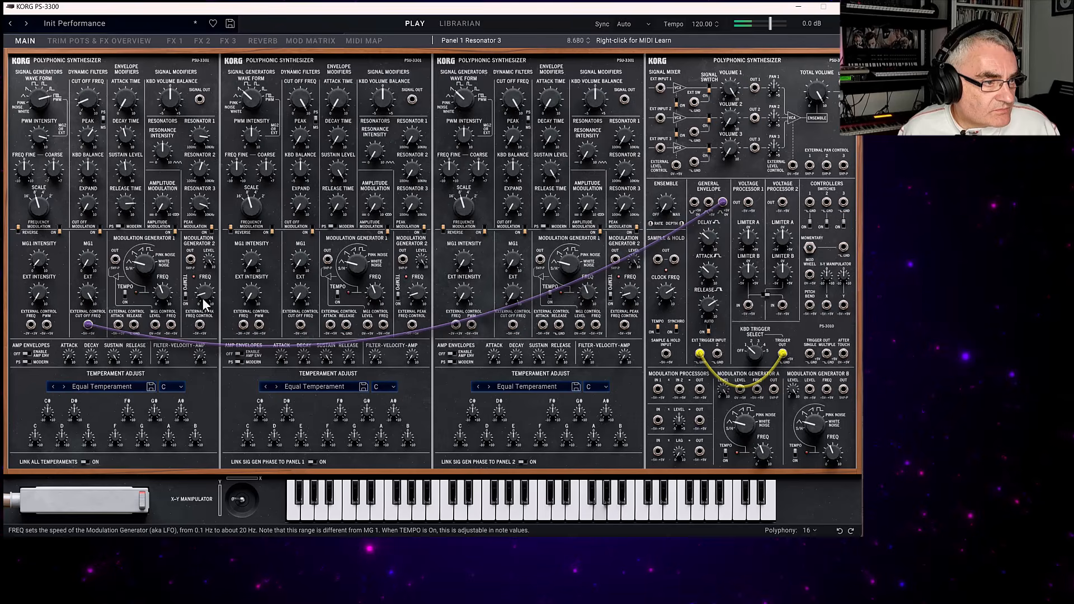
mouse_move(203, 298)
mouse_down()
mouse_move(200, 275)
mouse_move(193, 281)
mouse_up()
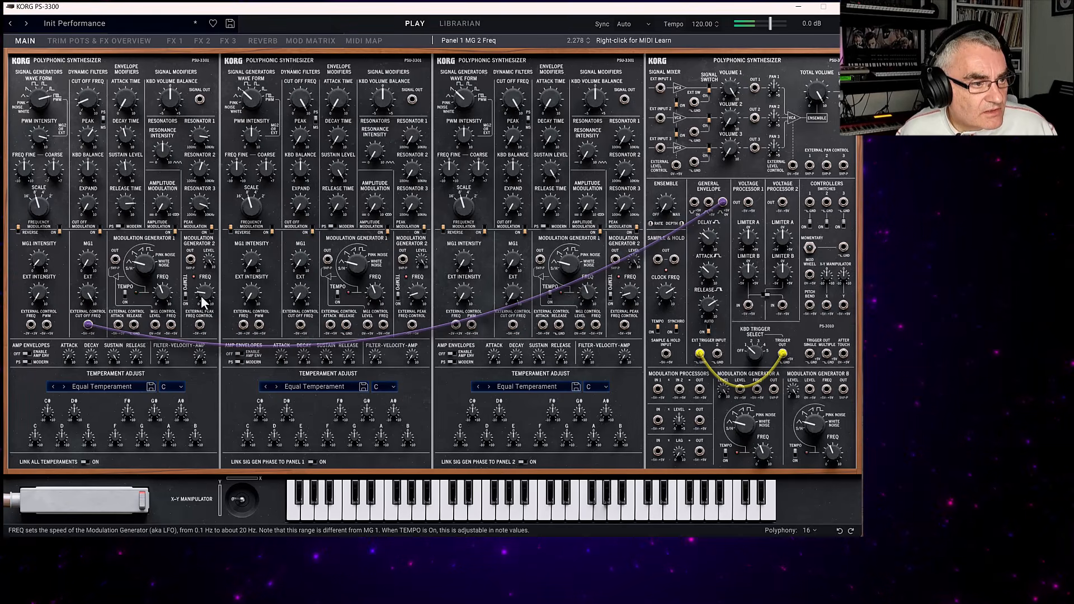
drag(202, 294, 203, 291)
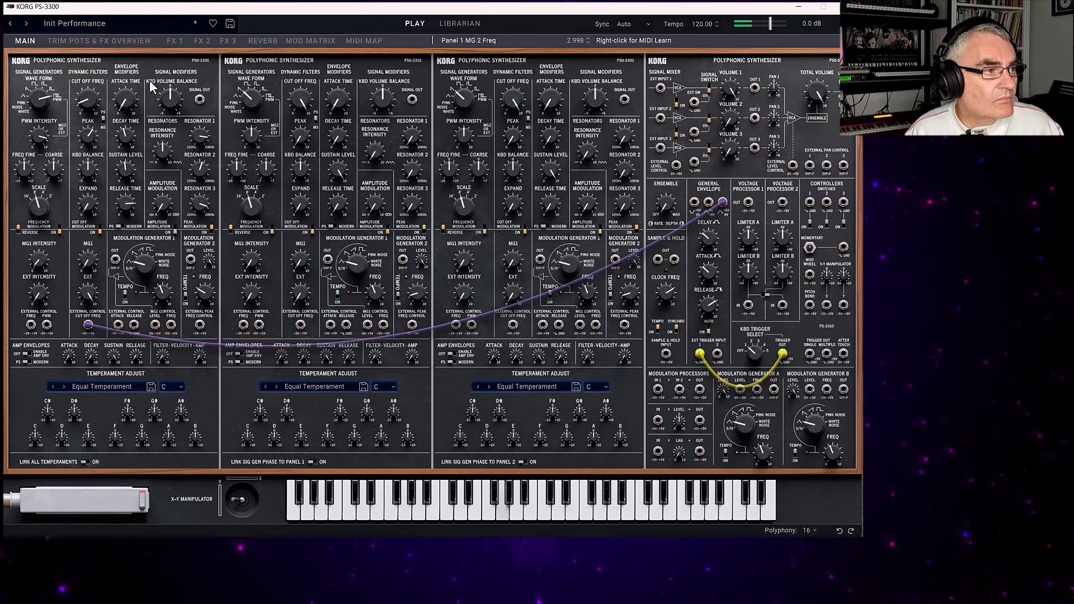
Copy the entire Panel 1 synth panel and paste it onto Panel 2.
right_click(40, 63)
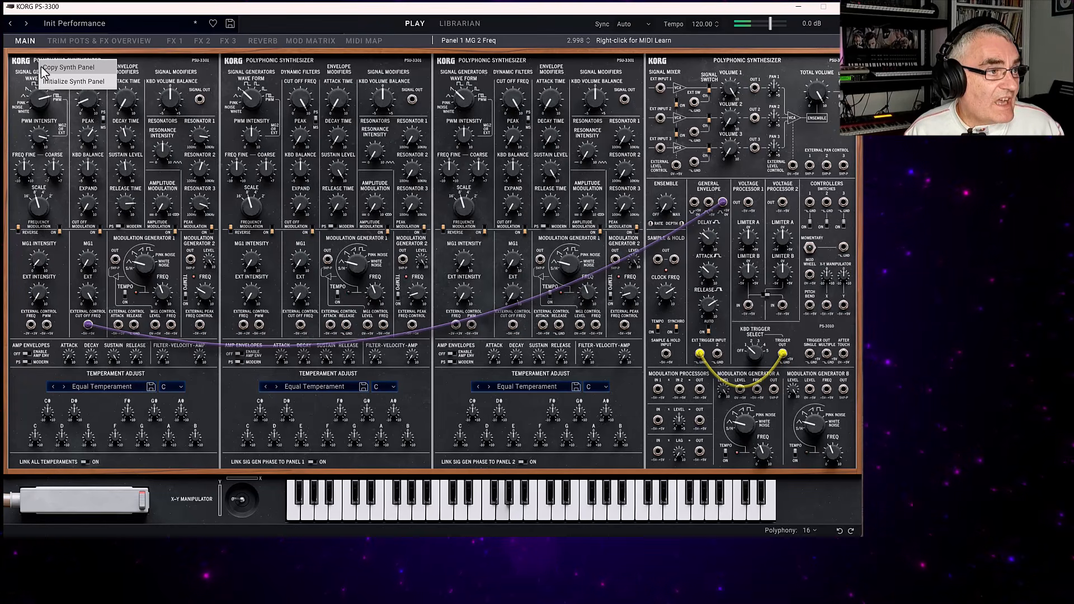
click(46, 68)
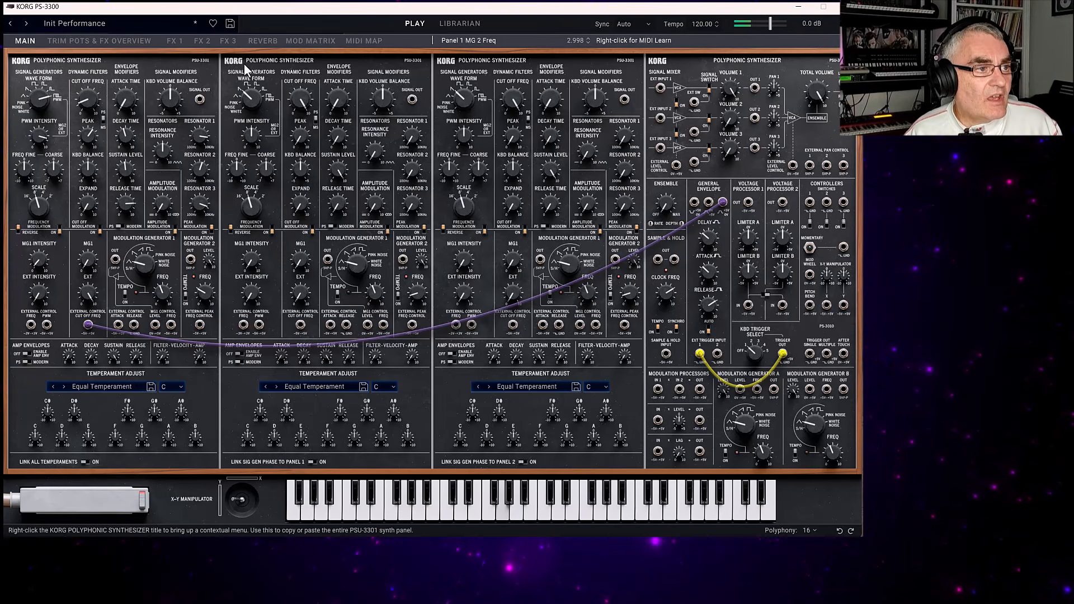
right_click(251, 63)
click(268, 81)
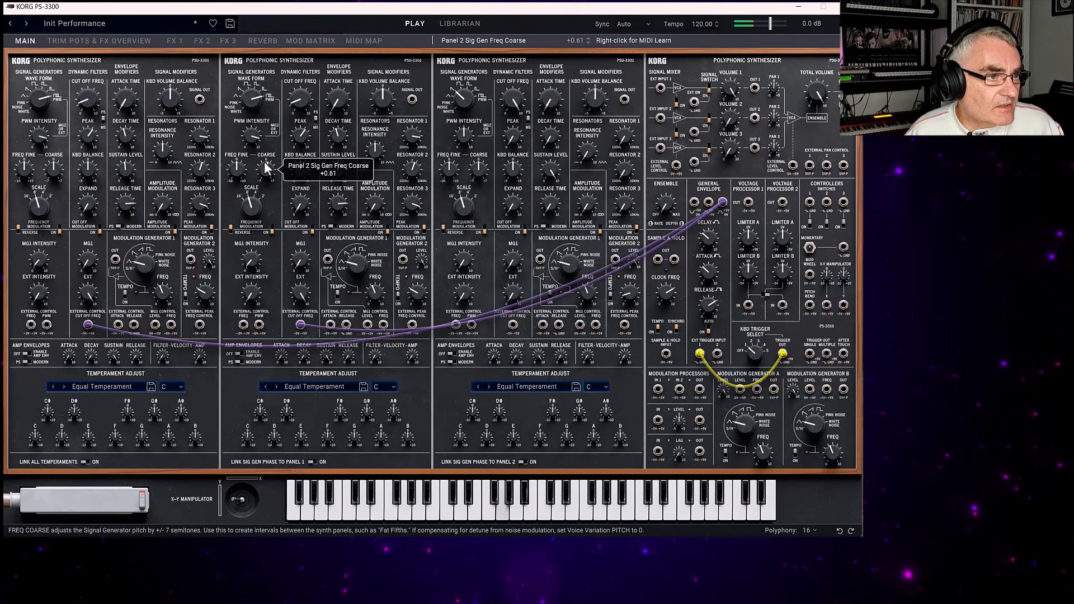
Detune Panel 2's signal generator slightly by setting its coarse frequency to -0.11.
drag(260, 155, 259, 149)
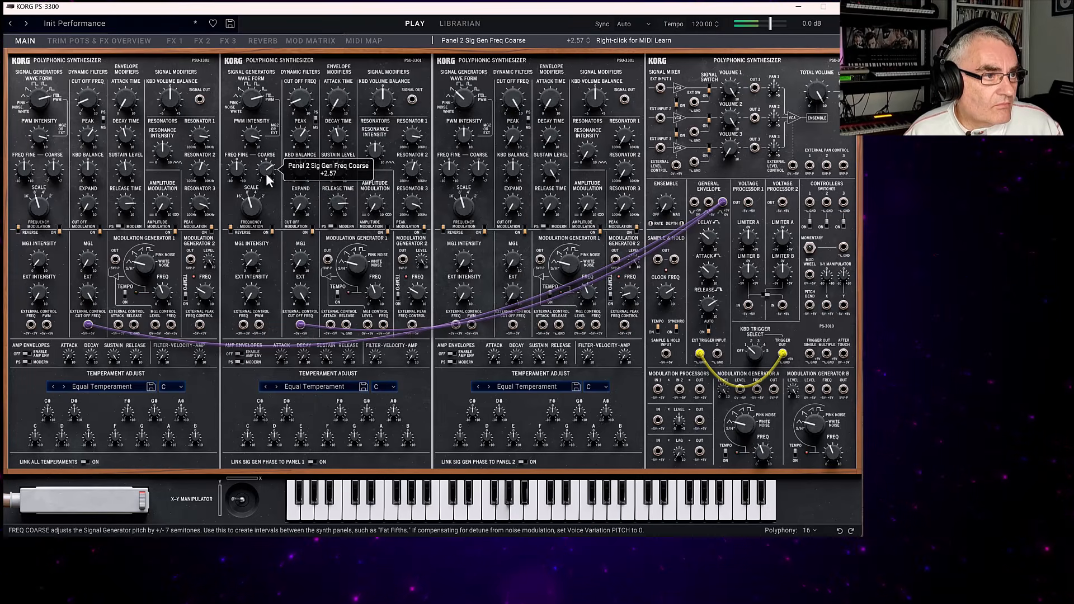
drag(268, 182, 264, 197)
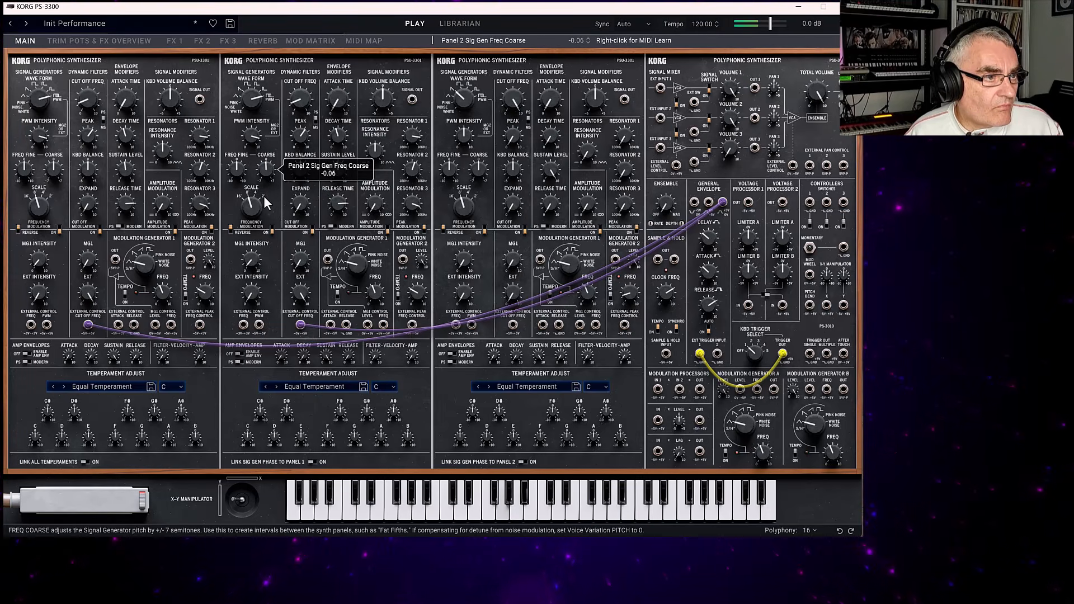
double_click(264, 168)
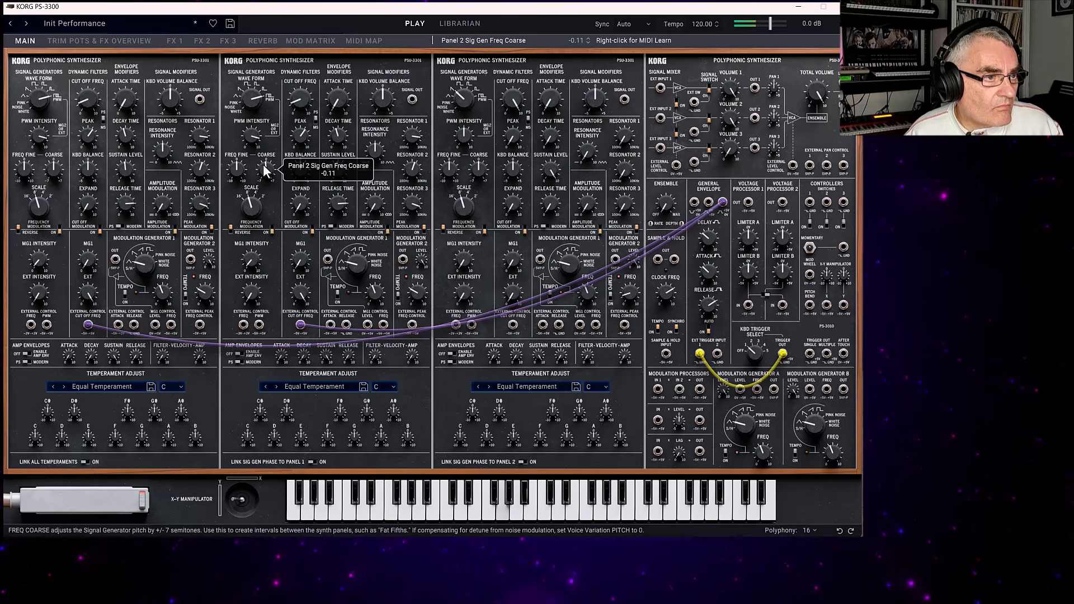
Adjust Panel 2's signal generator fine frequency and change its octave scale.
drag(237, 169, 236, 150)
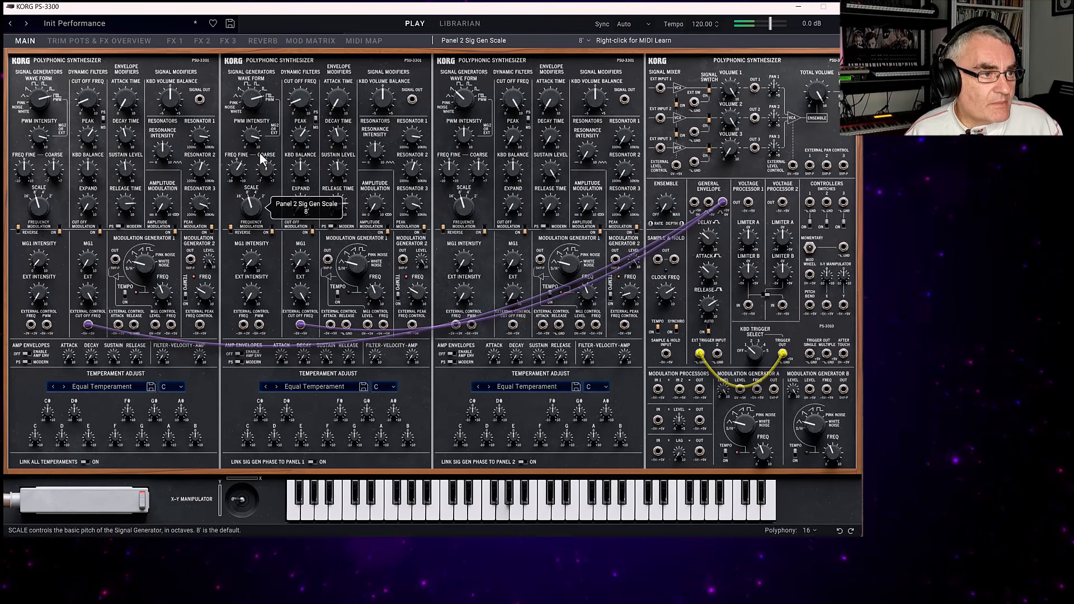
drag(259, 152, 259, 129)
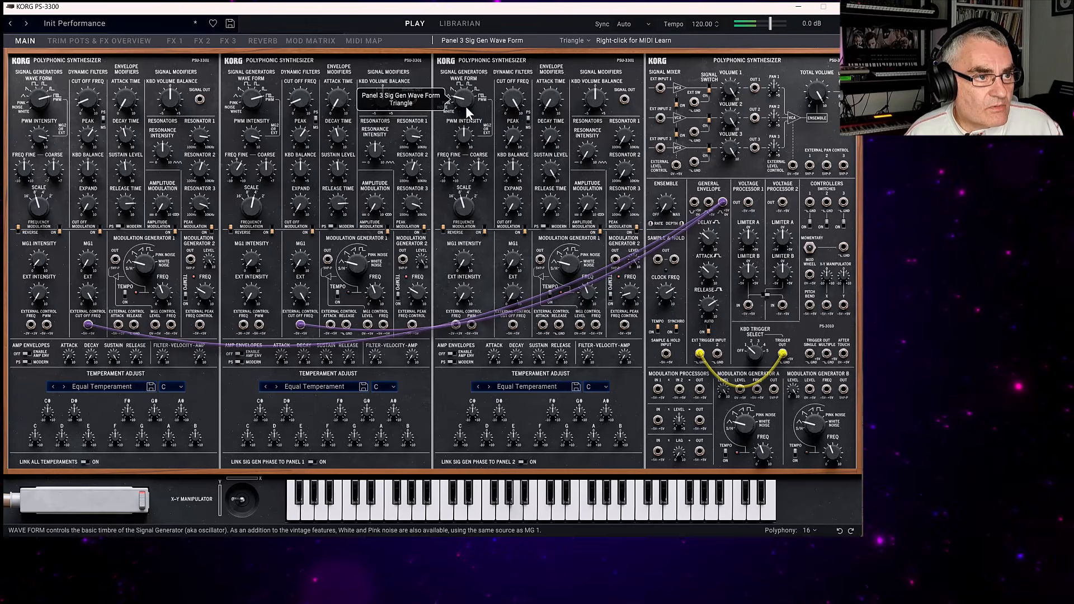
Set Panel 3's signal generator waveform to Triangle, its filter peak to 3.405 and its filter cutoff to 5.560.
drag(466, 105, 469, 112)
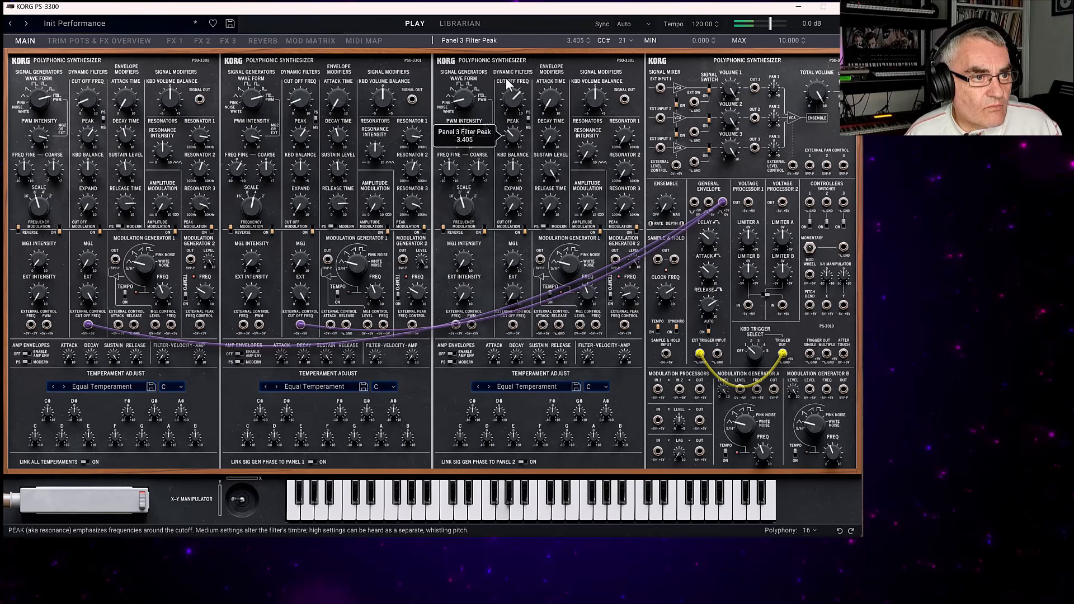
drag(506, 78, 507, 38)
mouse_move(509, 97)
mouse_down()
mouse_move(509, 131)
mouse_move(509, 110)
mouse_up()
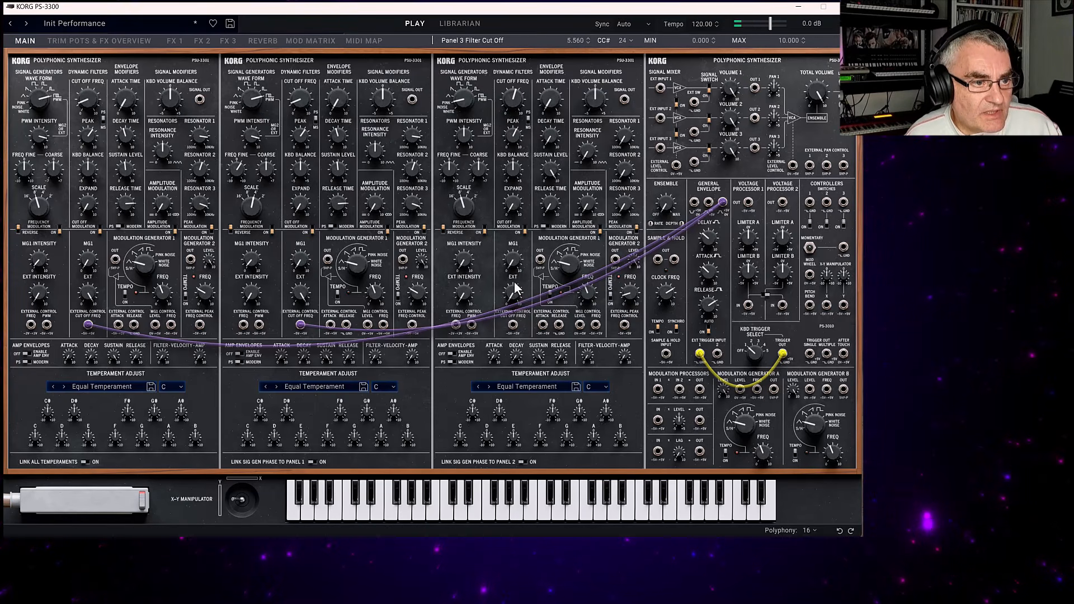
Adjust Panel 3's filter MG1 intensity, slow down its Modulation Generator 1 and set the MG1 waveform to Saw Down.
drag(510, 261, 503, 200)
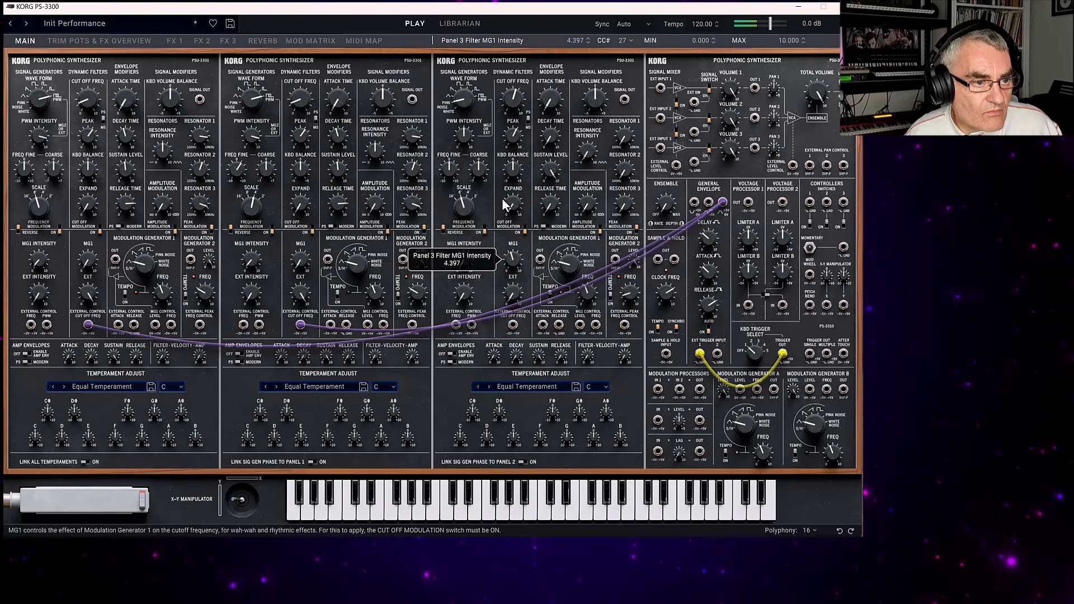
drag(512, 257, 512, 259)
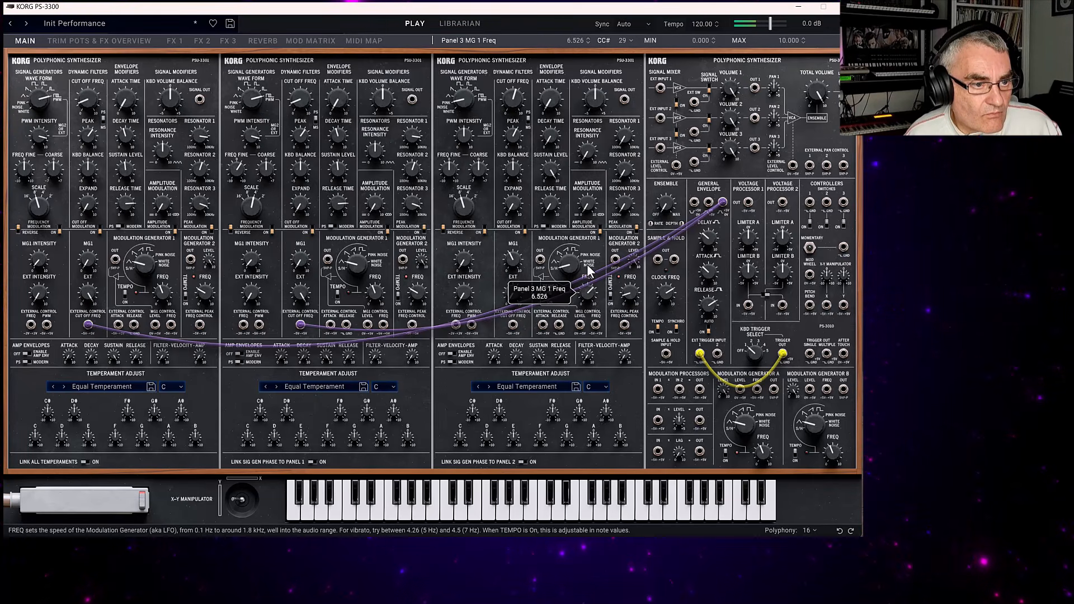
drag(587, 267, 588, 309)
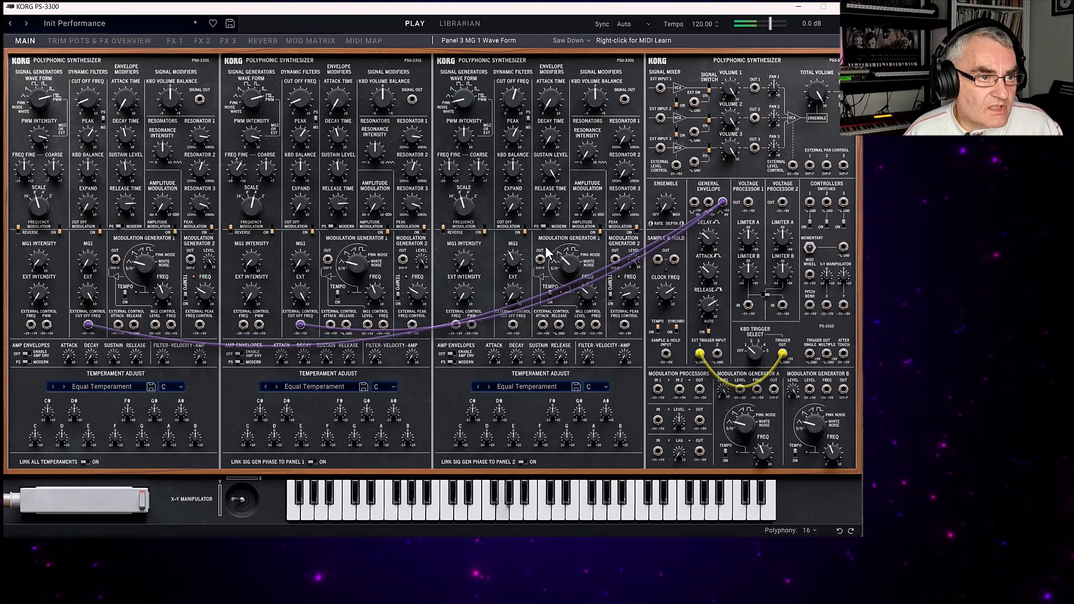
Switch Panel 3's signal generator to a Square wave at 2' scale and its MG1 waveform to Triangle.
drag(460, 101, 472, 52)
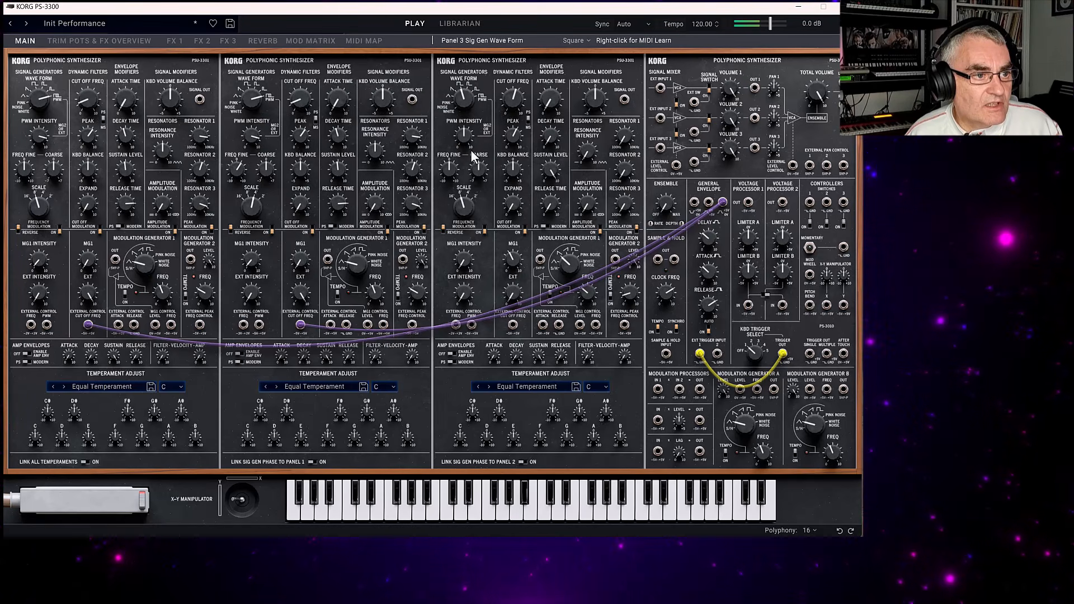
drag(463, 202, 472, 123)
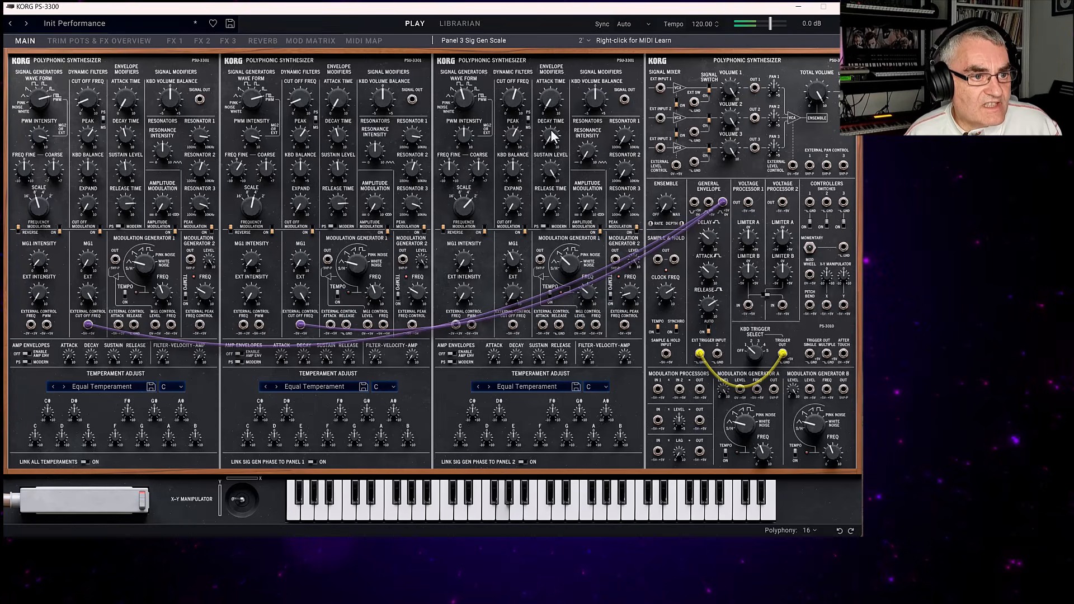
click(565, 262)
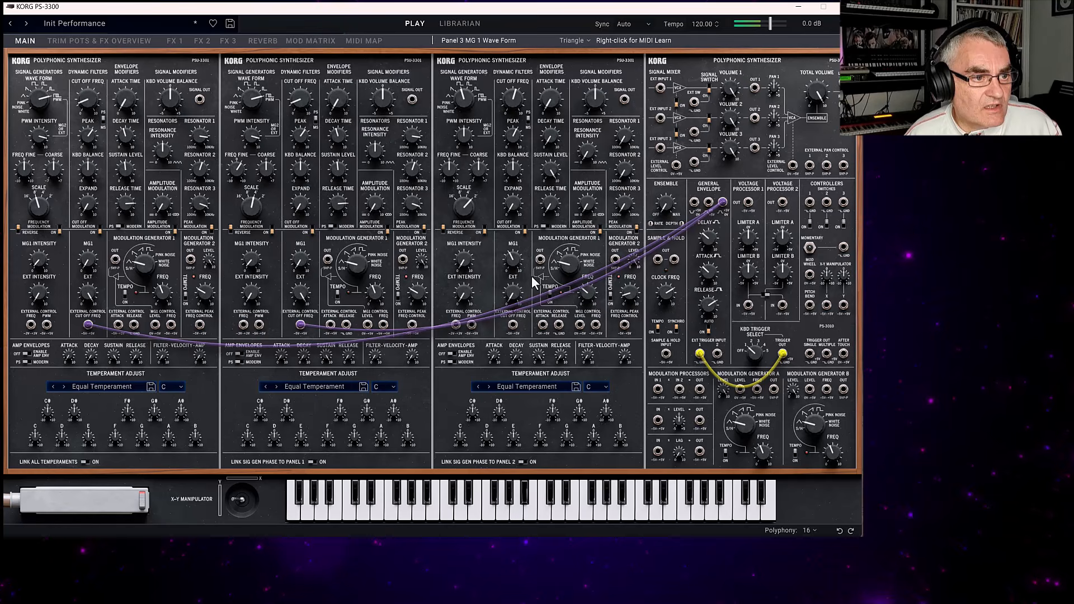
Set Panel 3's filter cutoff to 6.109, its envelope attack time to 0.000 and its sustain level to 3.360.
click(513, 95)
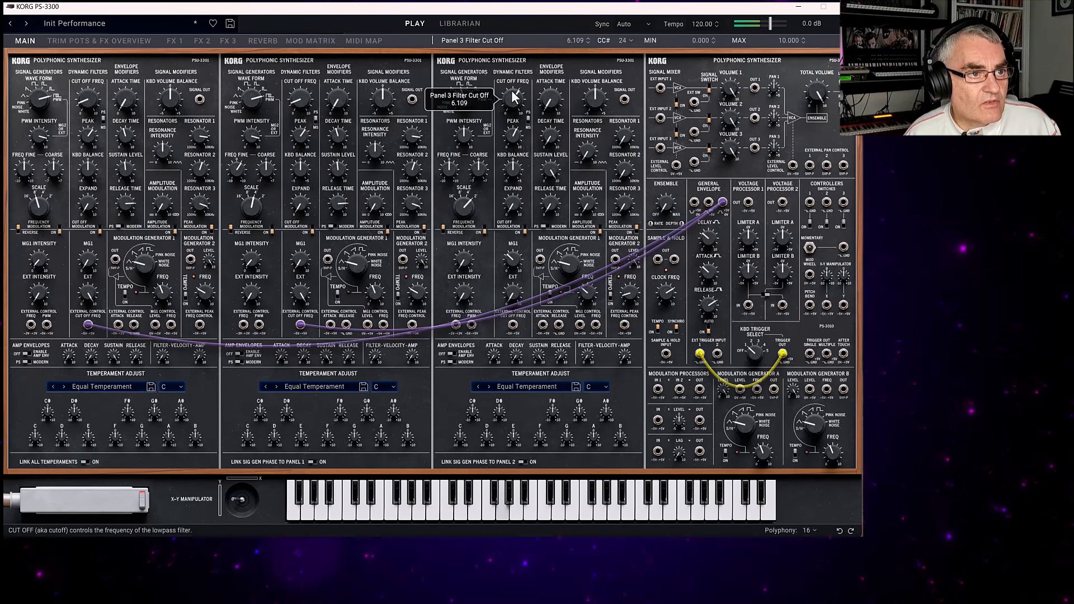
click(550, 101)
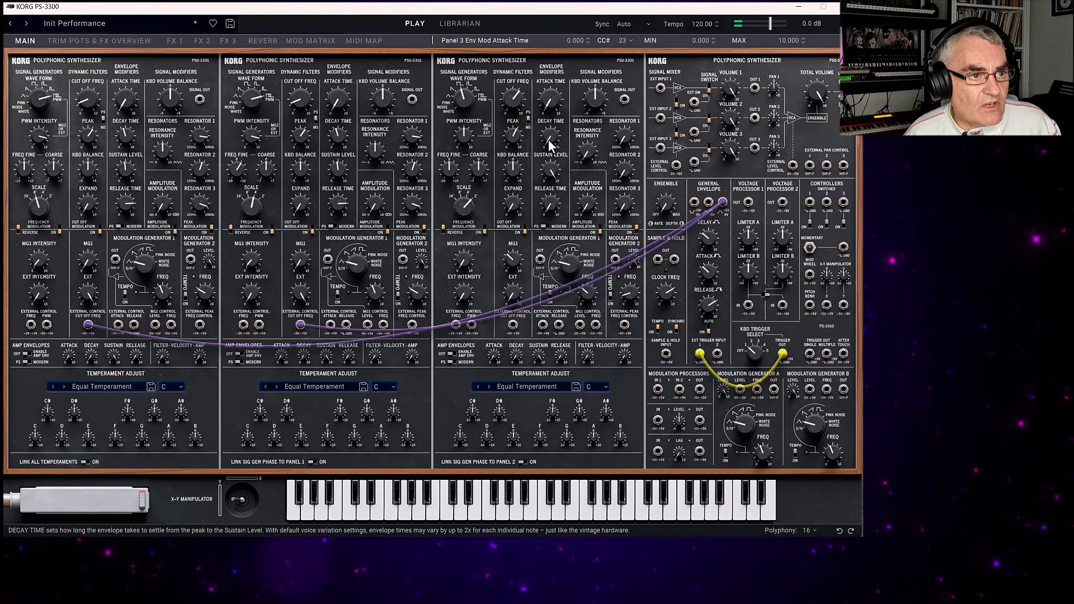
click(551, 168)
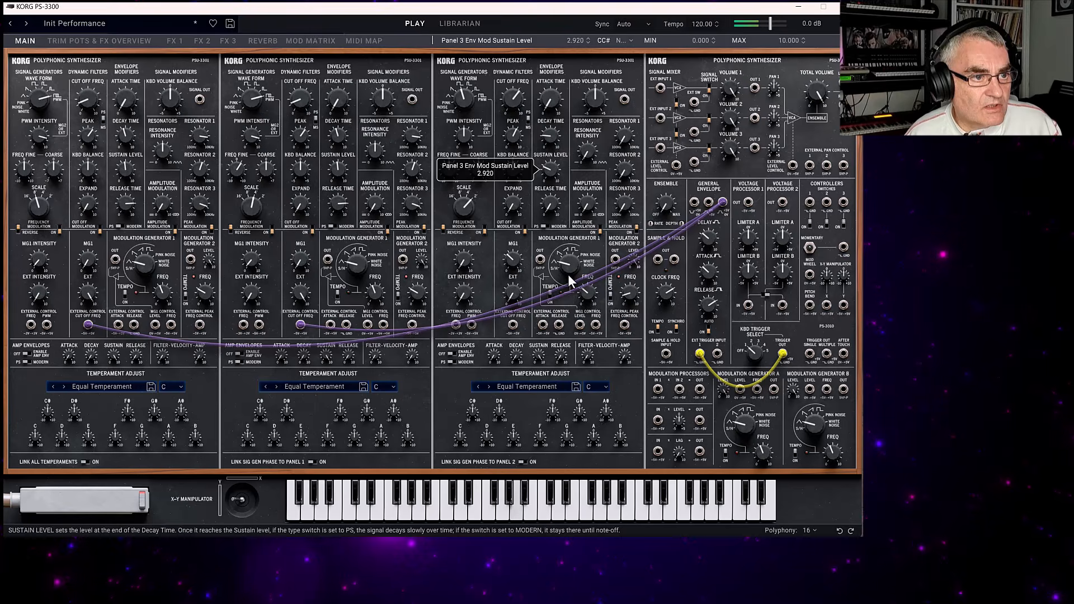
drag(550, 167, 547, 157)
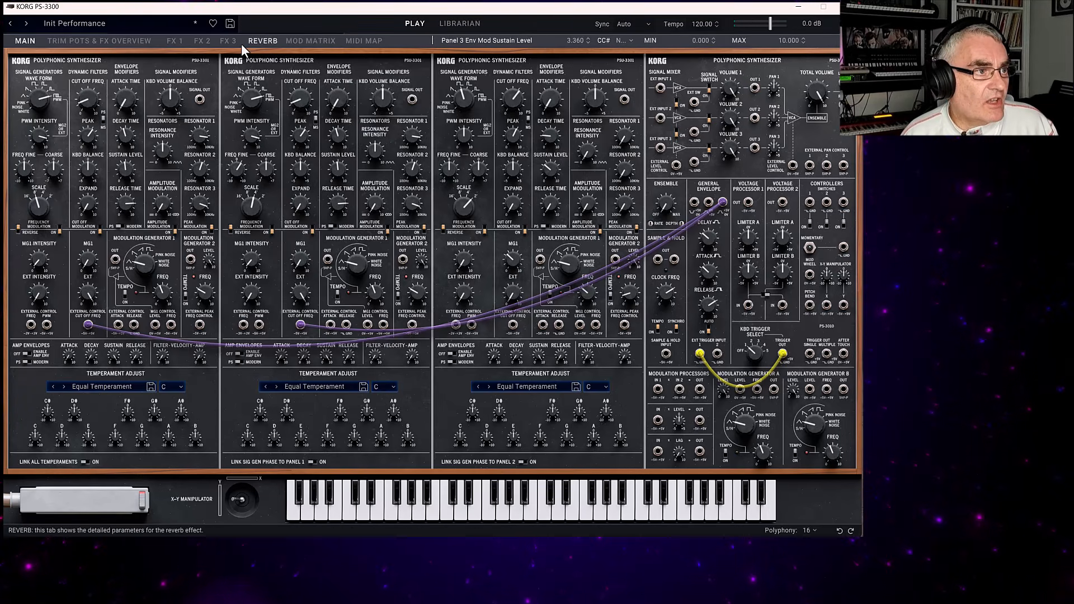
Load the Modern Compressor as the FX 1 effect.
click(175, 41)
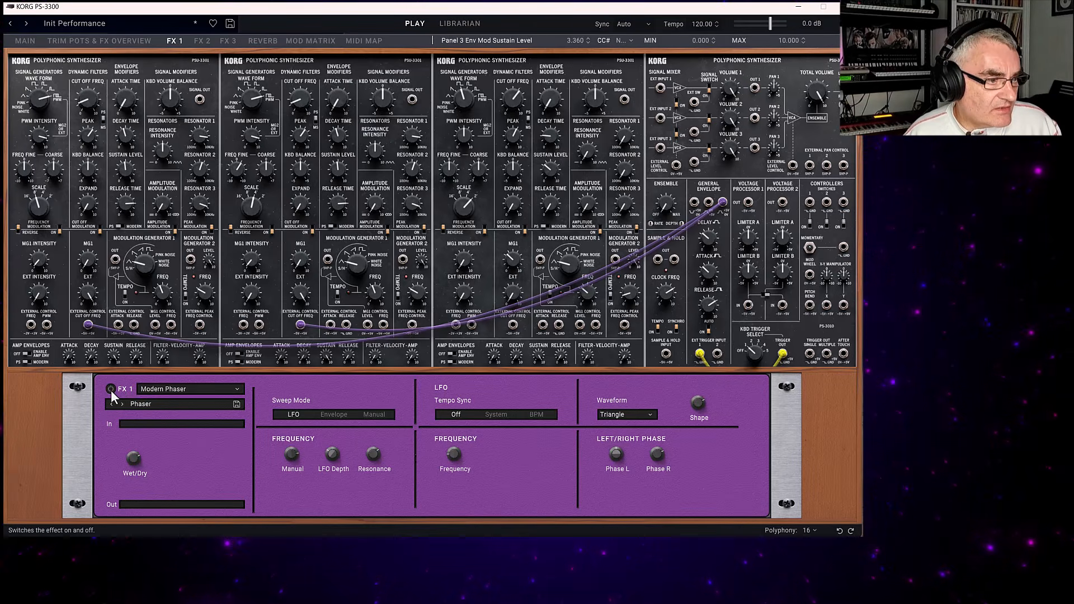
click(159, 389)
mouse_move(168, 403)
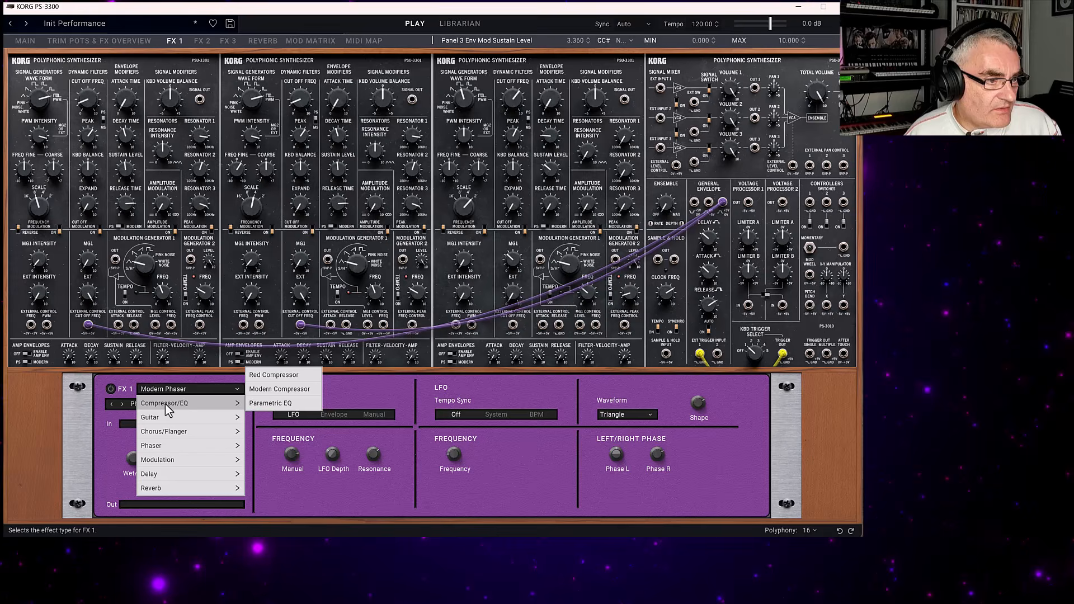
click(261, 390)
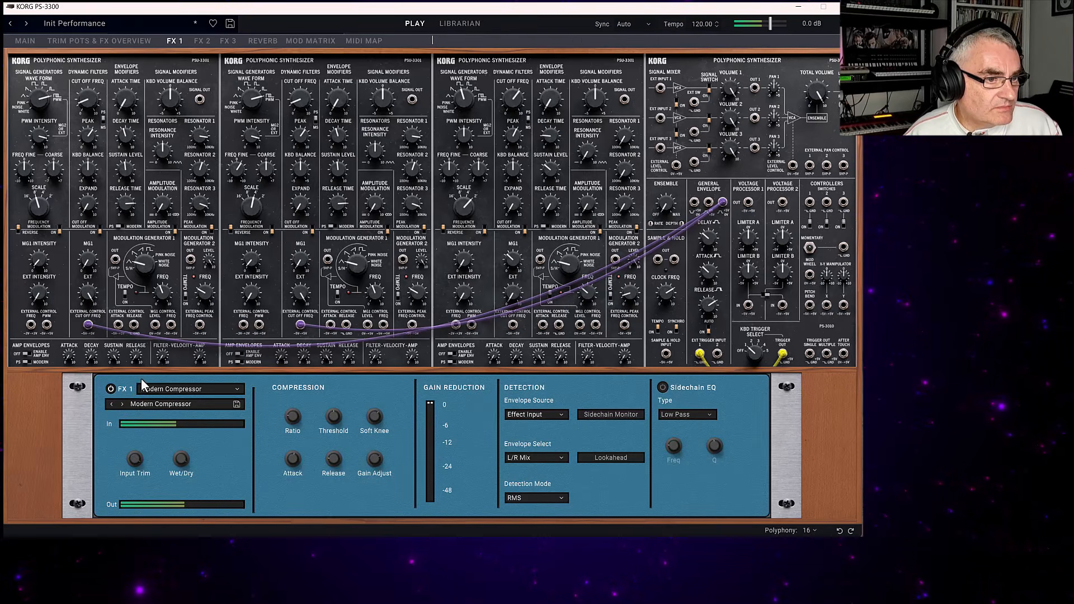
Choose Modern Chorus for FX 2 and switch the effect on.
click(202, 41)
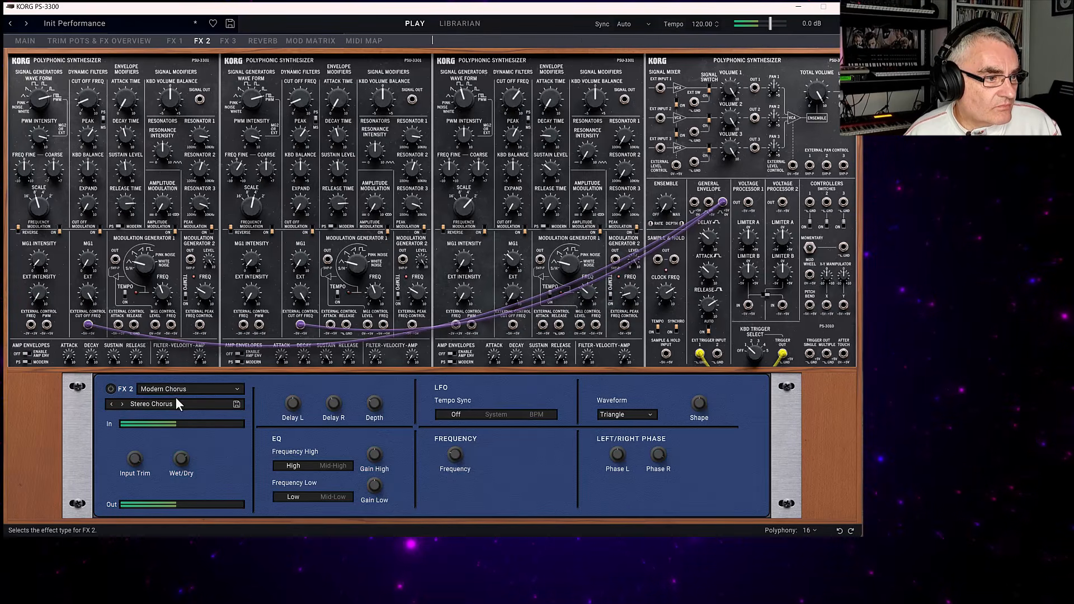
click(161, 392)
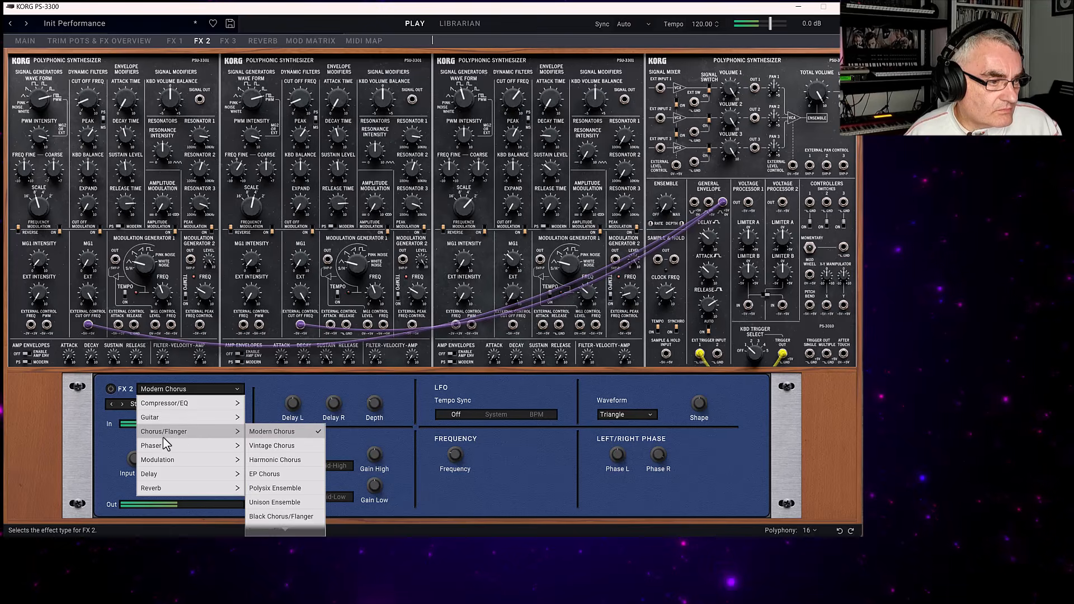
mouse_move(166, 451)
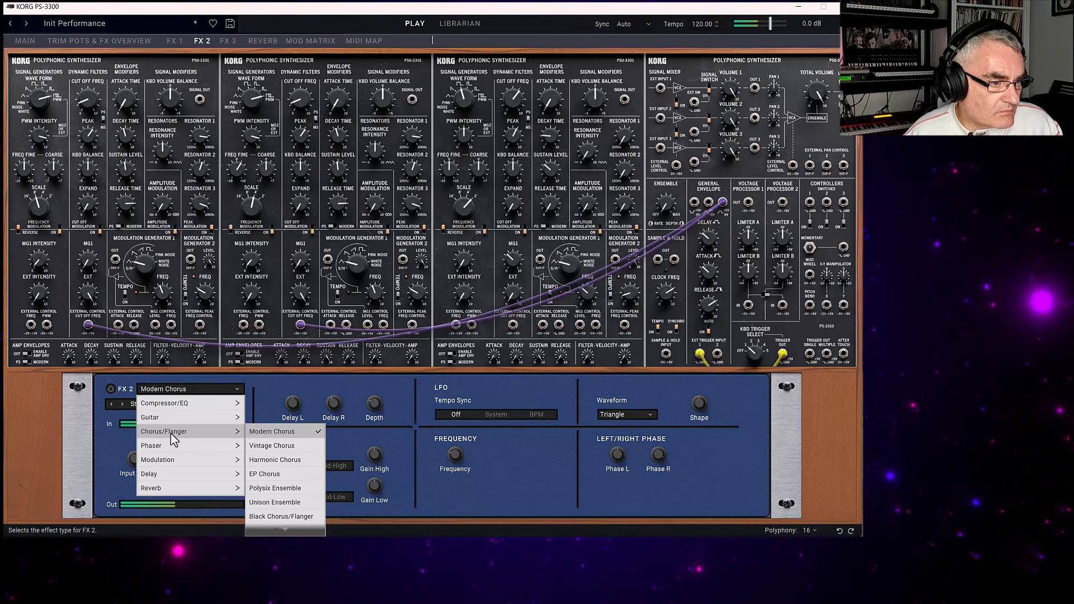
click(267, 432)
click(111, 388)
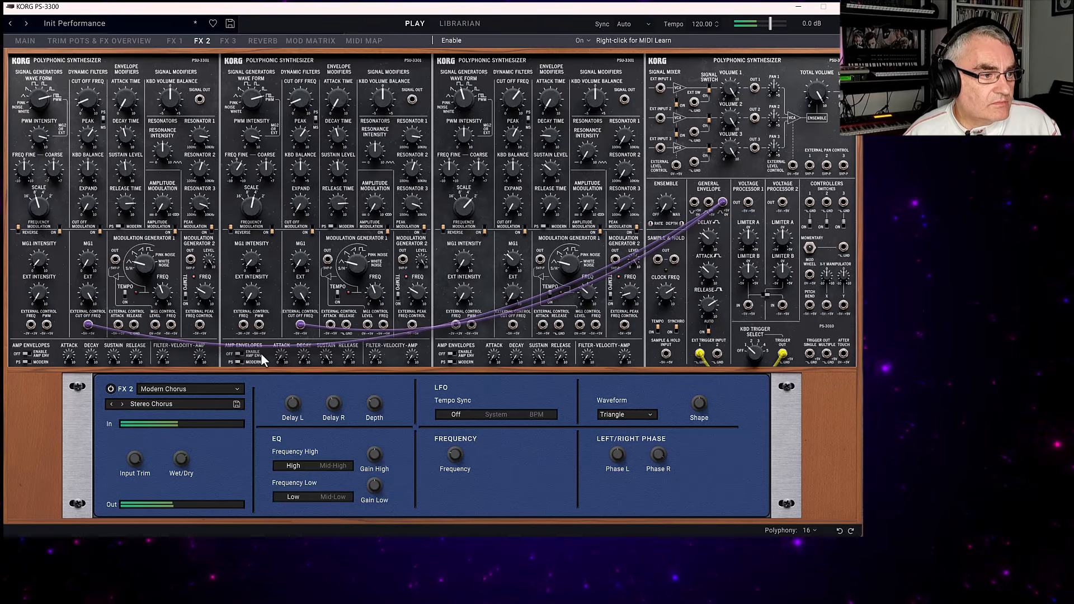
Replace the FX 3 Tape Echo with the Stereo/Cross Delay.
click(232, 41)
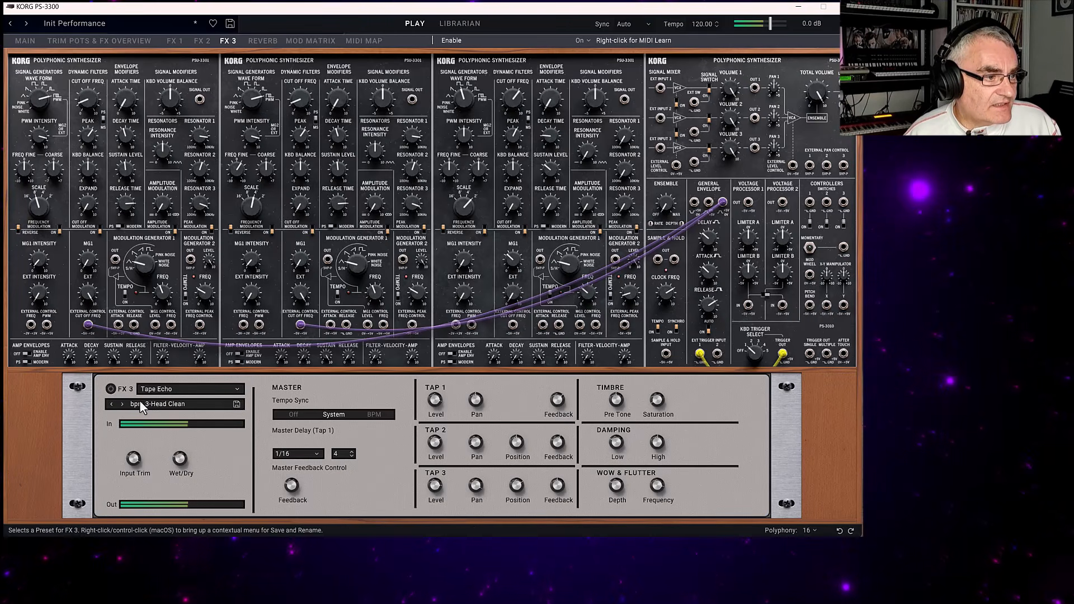
click(163, 389)
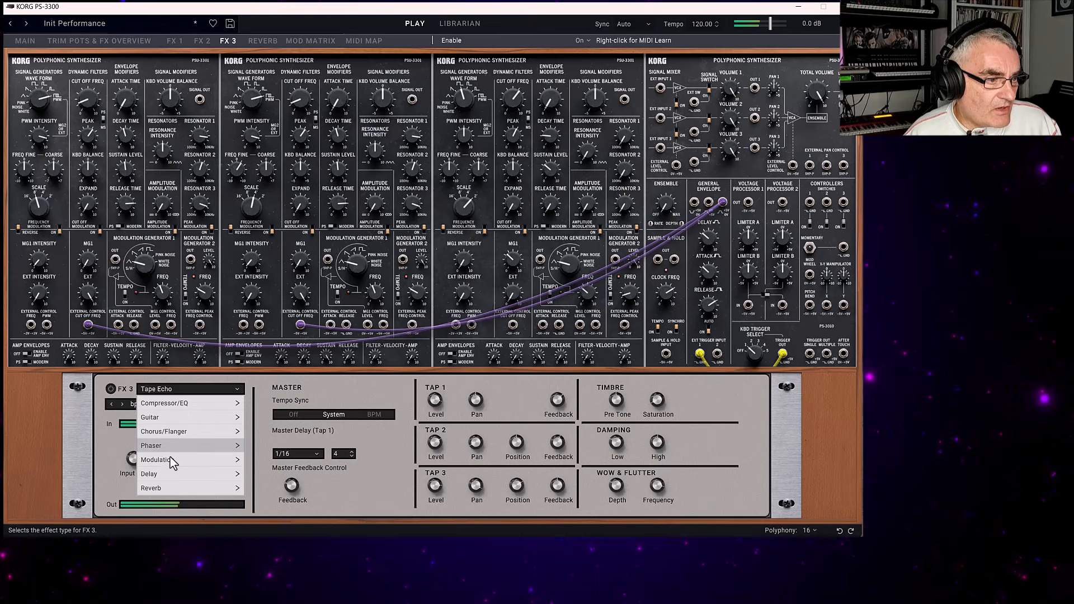
mouse_move(223, 476)
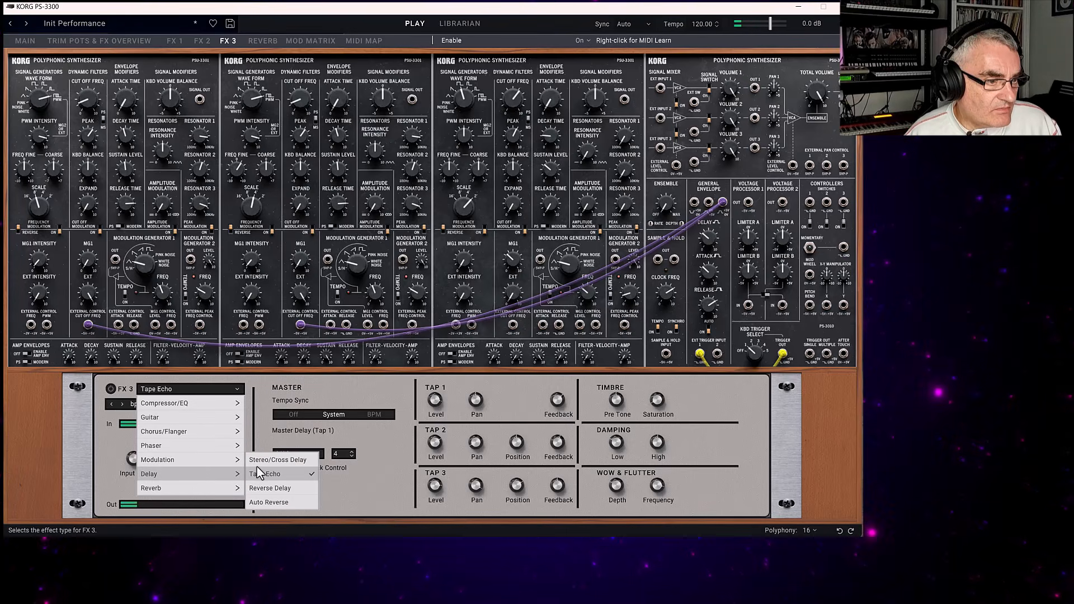
click(277, 460)
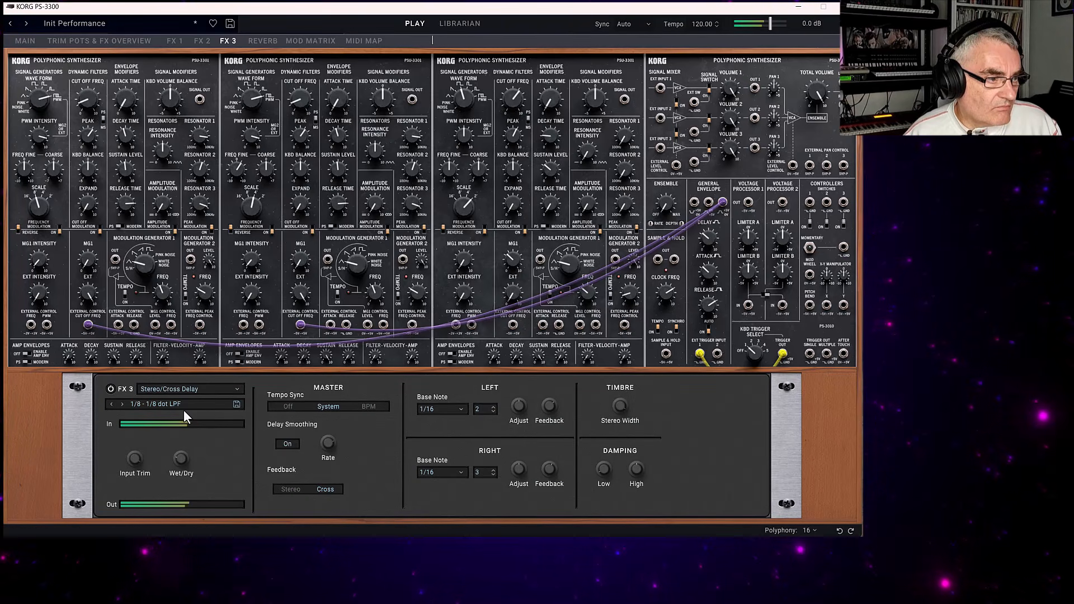
Load the Deep Cathedral preset of the Overb reverb and raise the reverb send level to -5.9 dB.
click(260, 41)
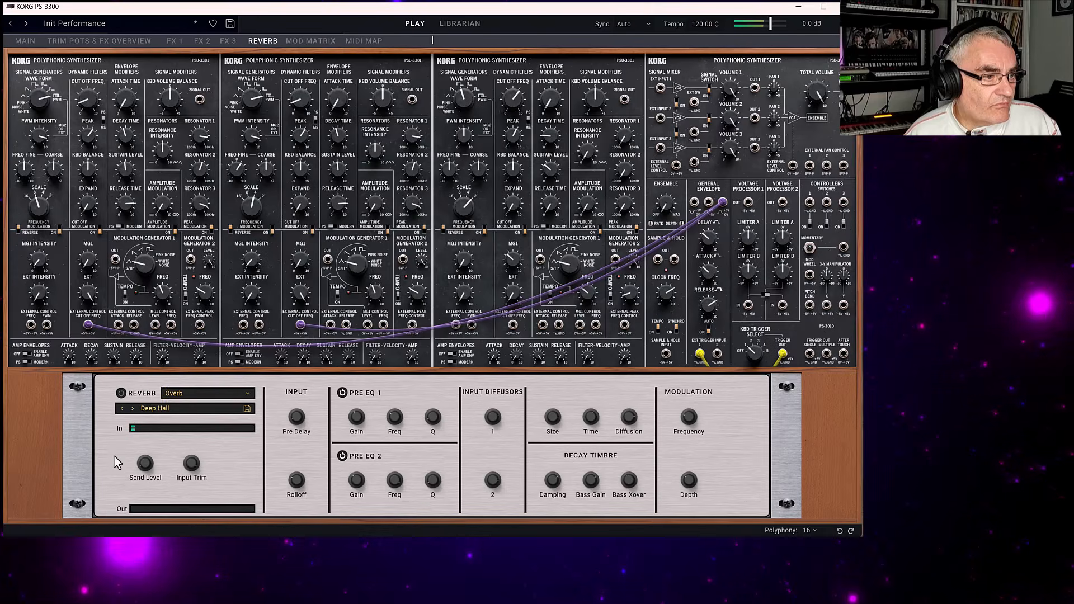
click(168, 395)
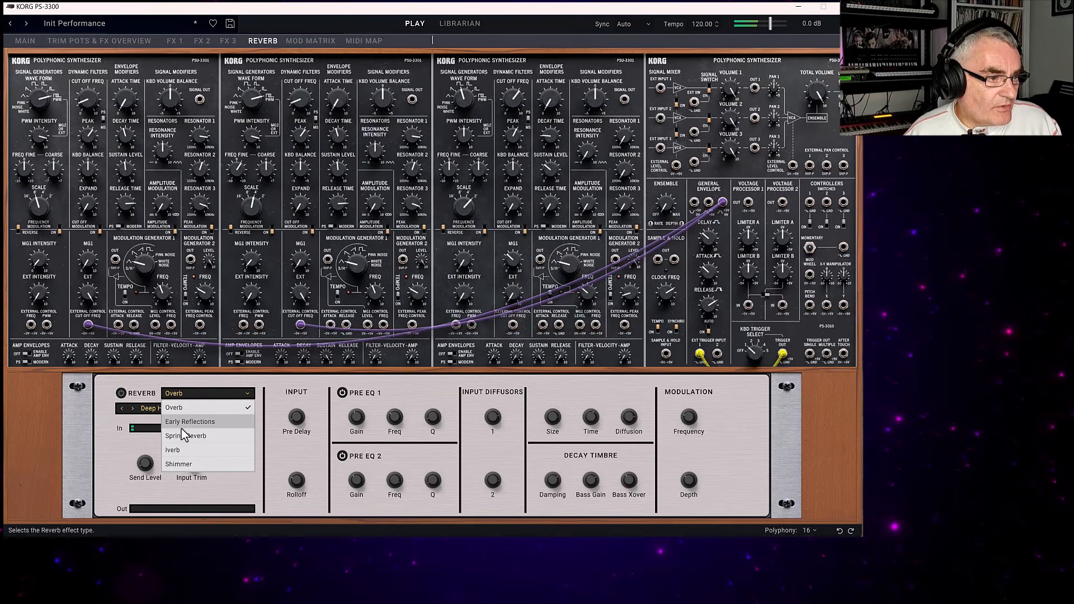
click(174, 408)
click(170, 409)
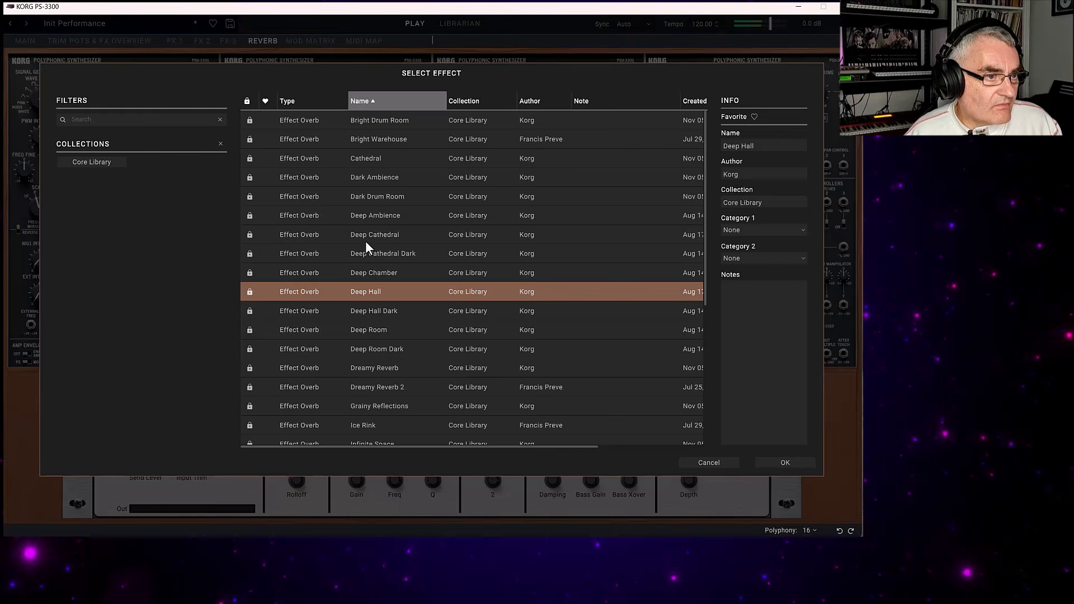
double_click(379, 237)
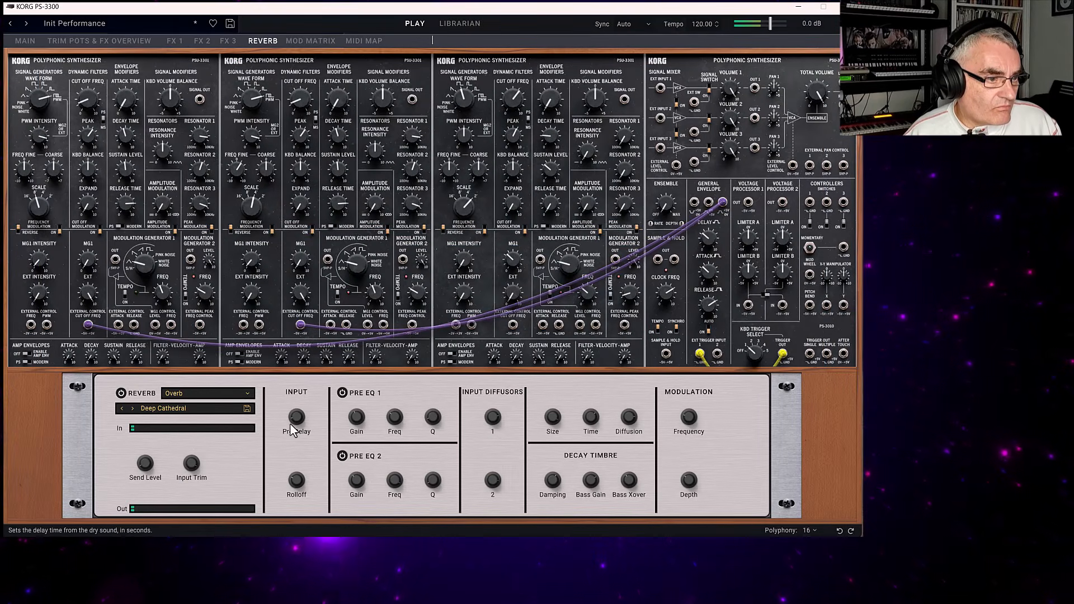
mouse_move(146, 461)
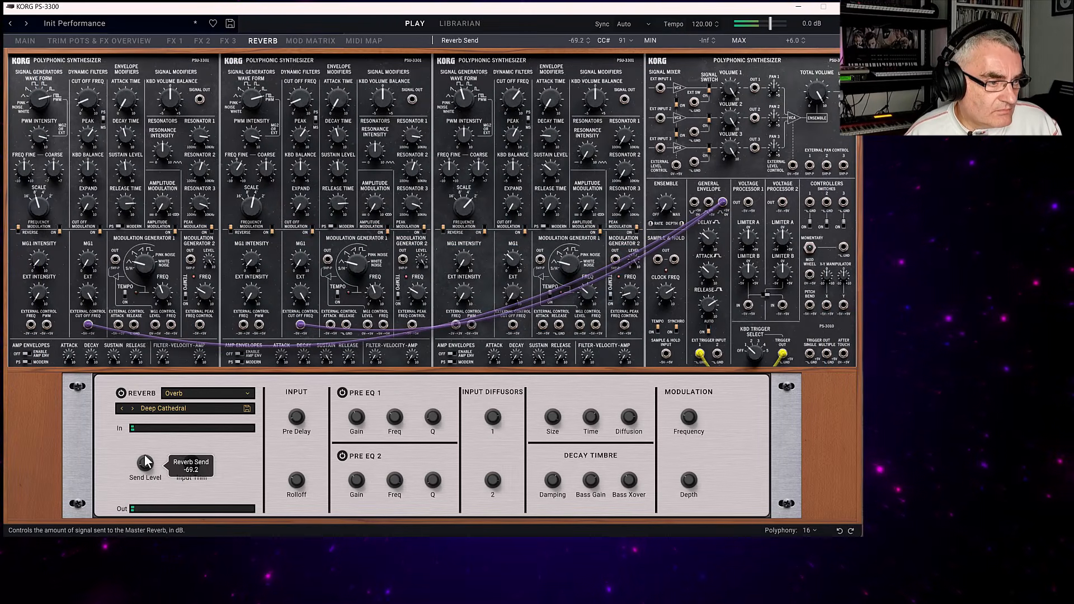
drag(133, 428, 120, 402)
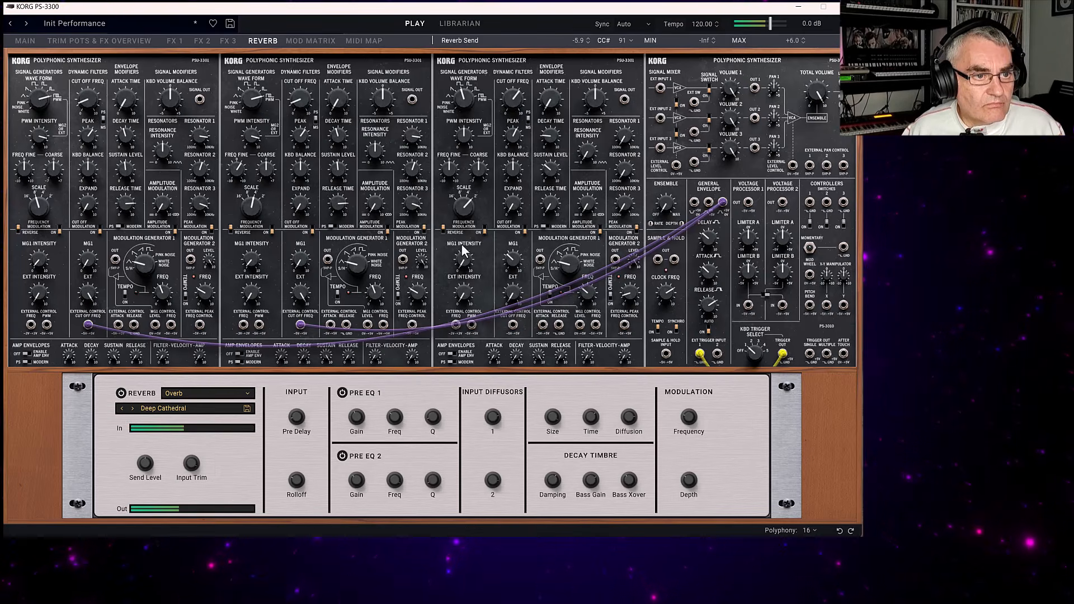
Set the mixer ensemble intensity to 4.720 and save the patch as Fliter Pad.
mouse_move(666, 193)
drag(665, 193, 659, 158)
mouse_move(621, 145)
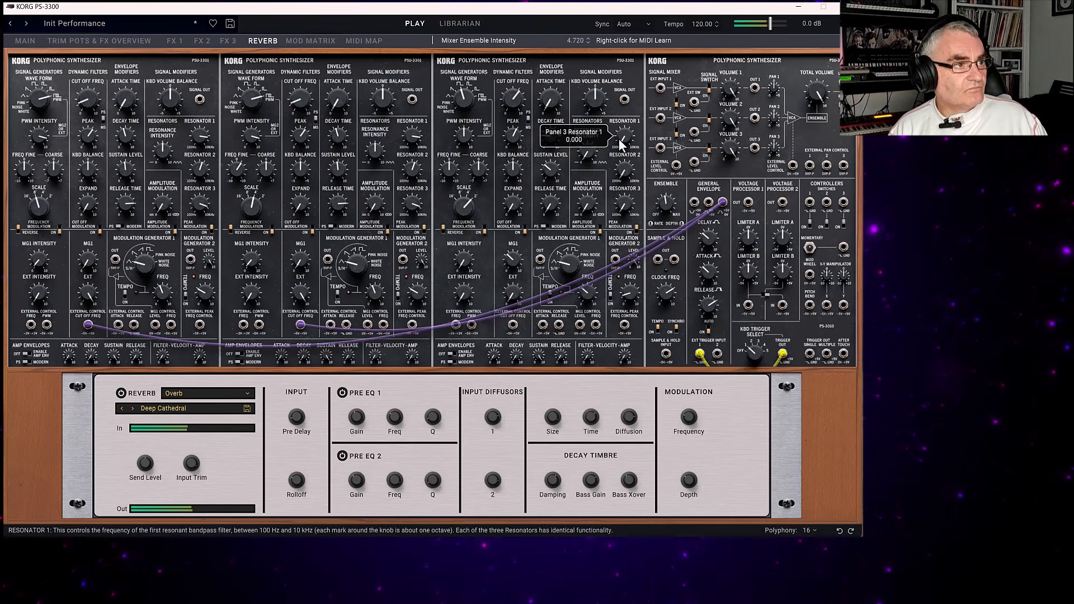
click(230, 23)
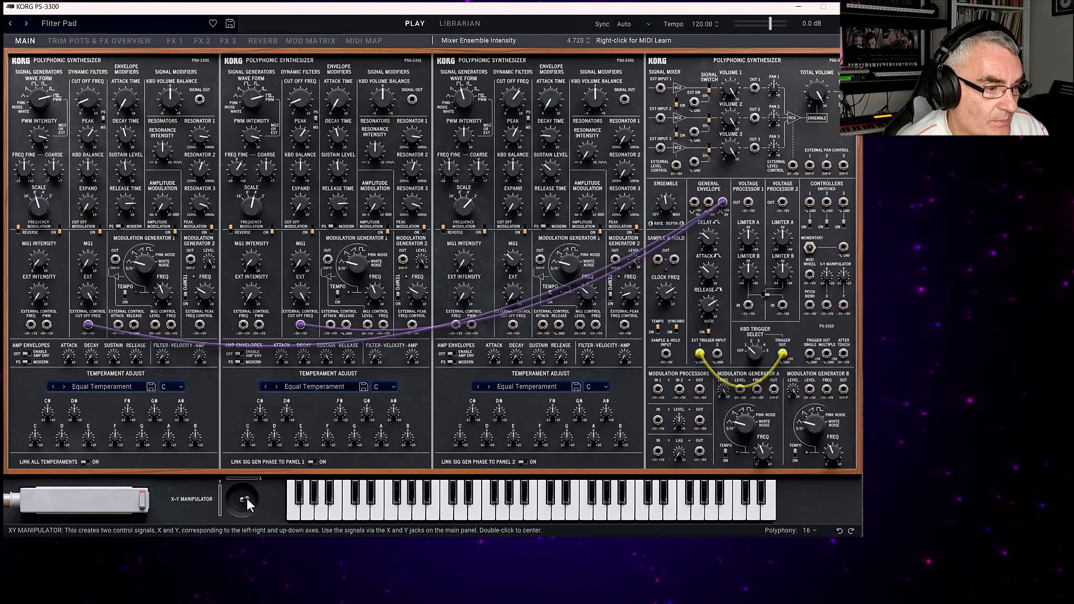
Try out the X-Y Manipulator and patch a cable from its first output jack to Panel 1's external PWM control input.
drag(246, 498, 216, 483)
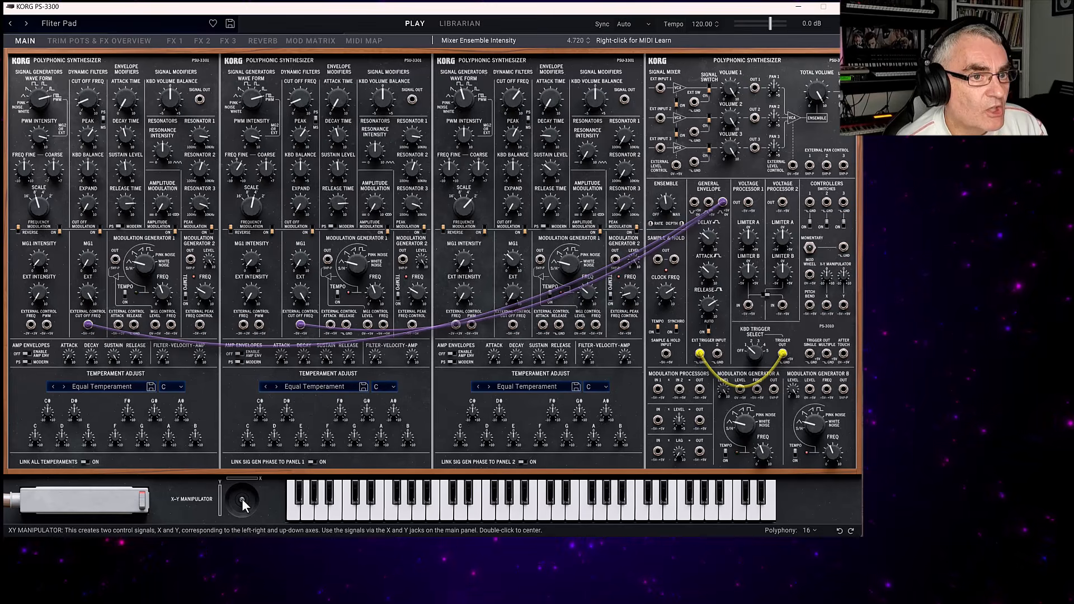
drag(827, 304, 47, 324)
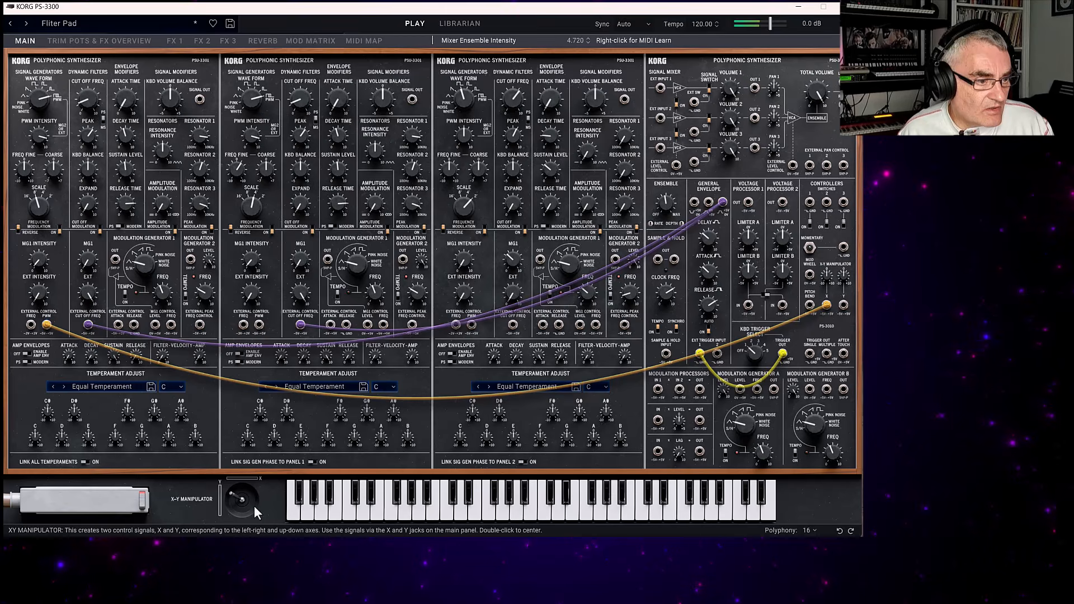
Sweep the X-Y Manipulator around its range to audition its control of Panel 1's pulse width.
mouse_move(231, 494)
mouse_down()
mouse_move(264, 496)
mouse_move(213, 496)
mouse_up()
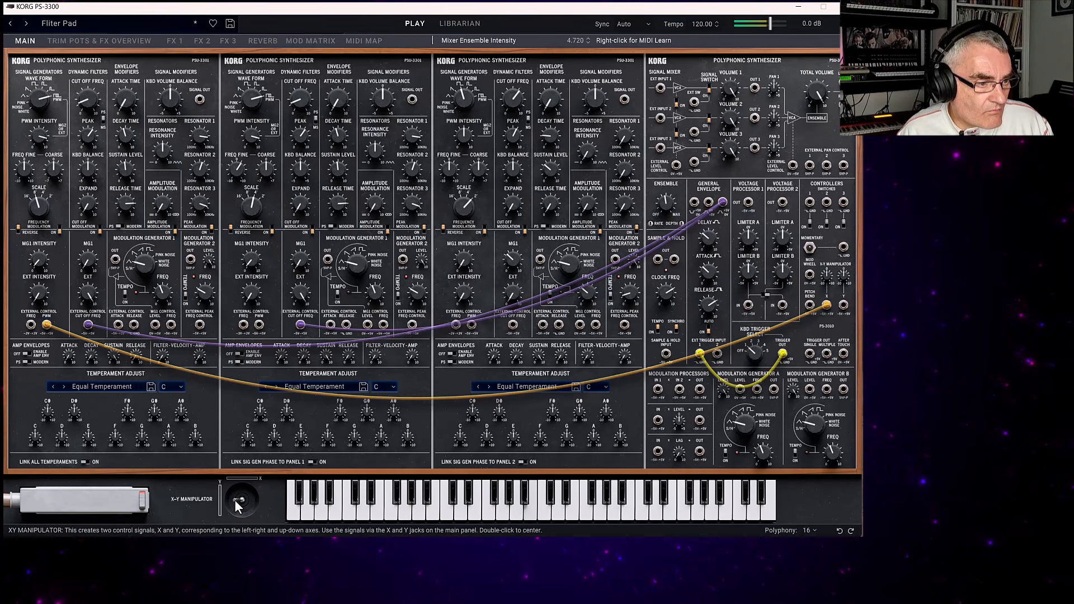
drag(246, 498, 225, 485)
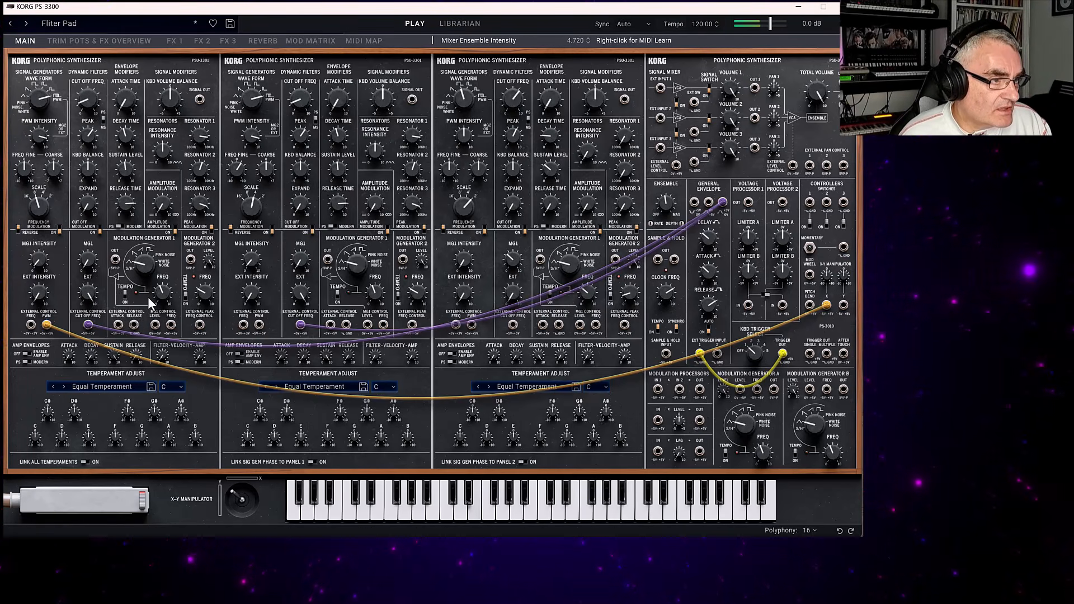
Set Panel 1's MG 1 frequency to 4.766 and check the panel's filter MG1 intensity.
click(163, 287)
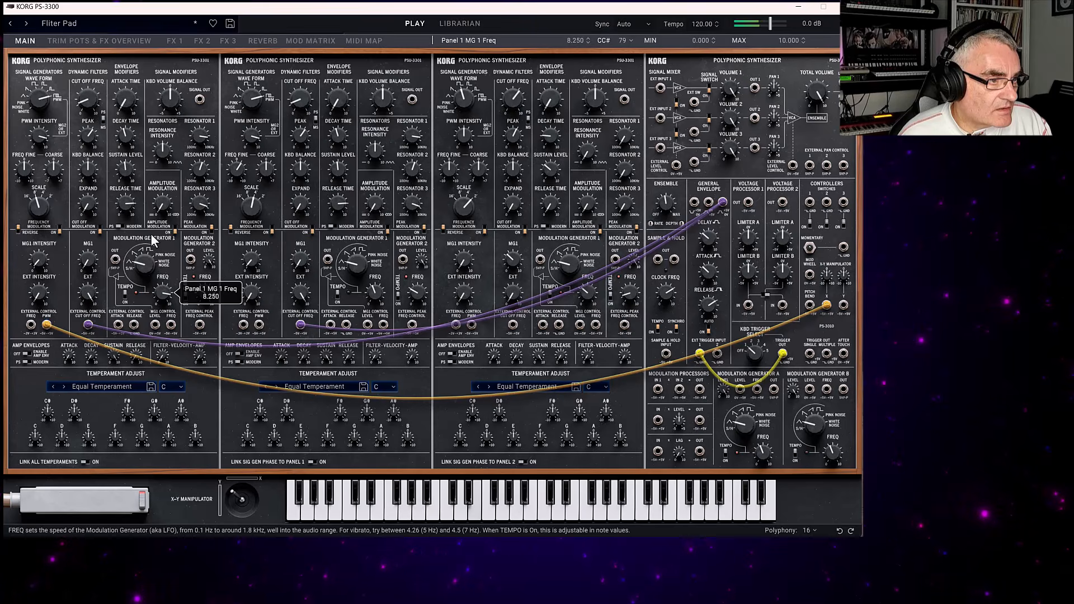
drag(157, 288, 134, 292)
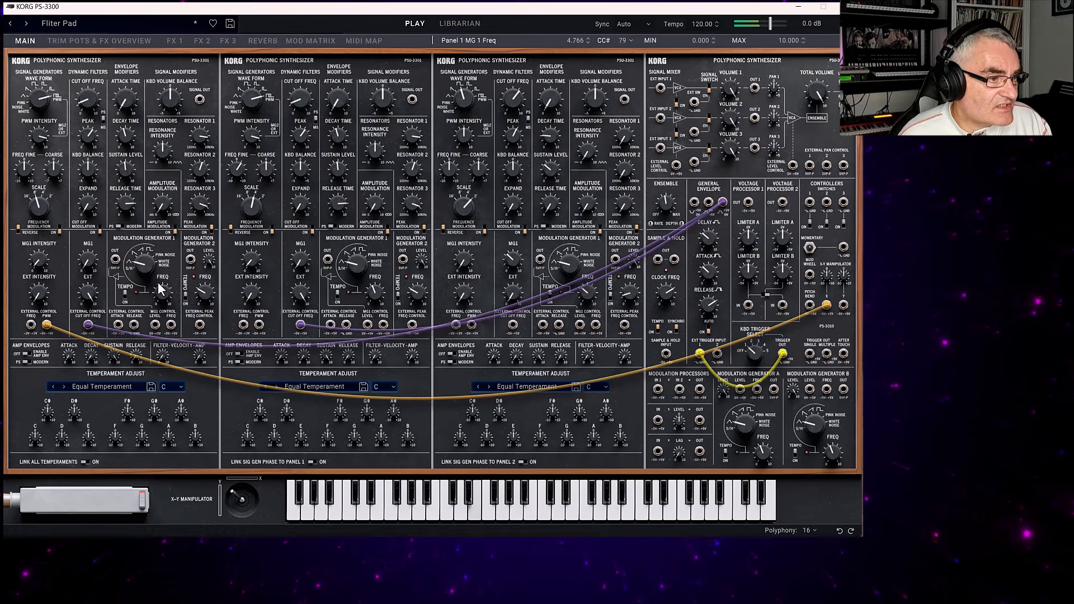
click(88, 259)
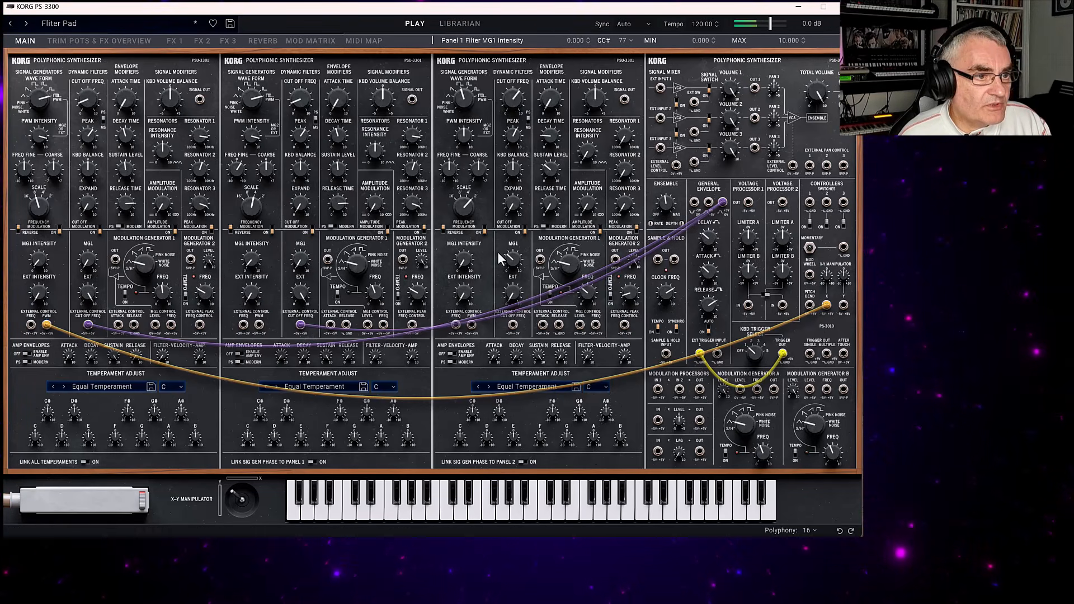
Set Panel 3's filter MG1 intensity to 4.394 and its envelope modifier decay time to 8.640.
mouse_move(515, 260)
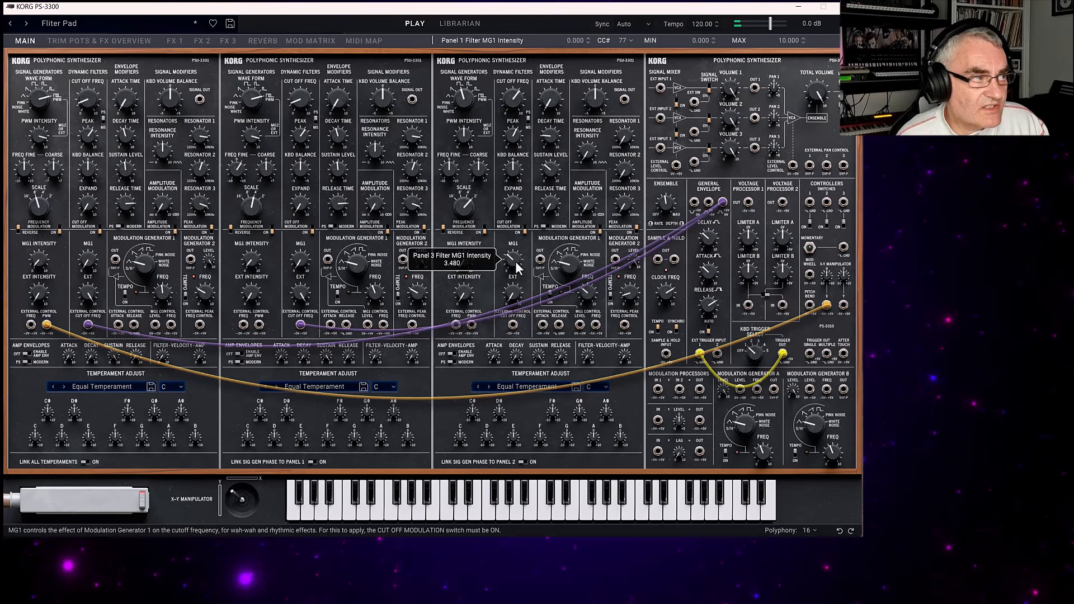
drag(518, 267, 519, 252)
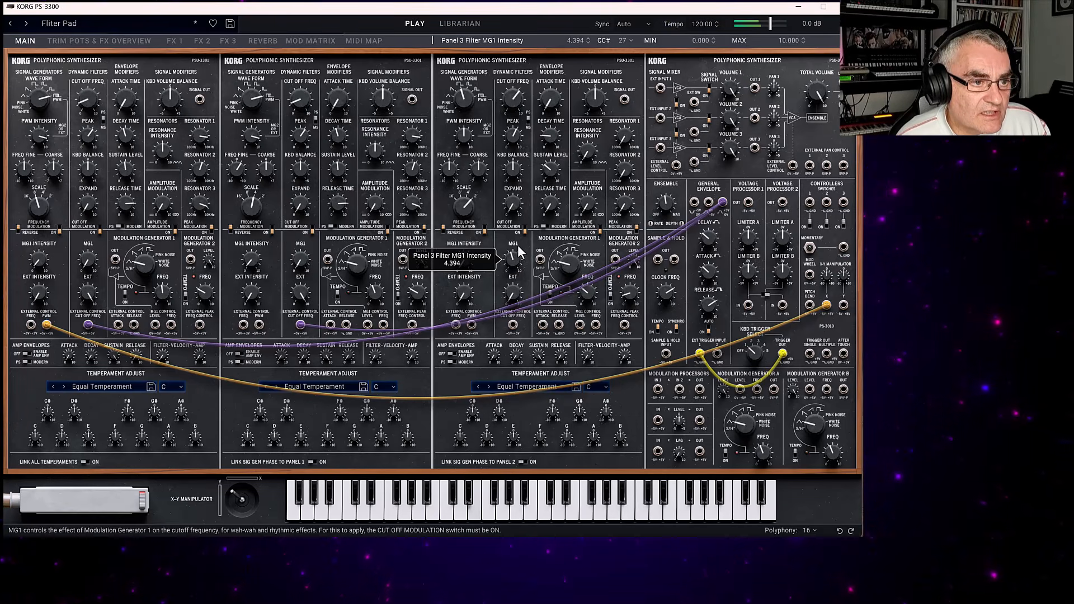
drag(550, 136, 549, 65)
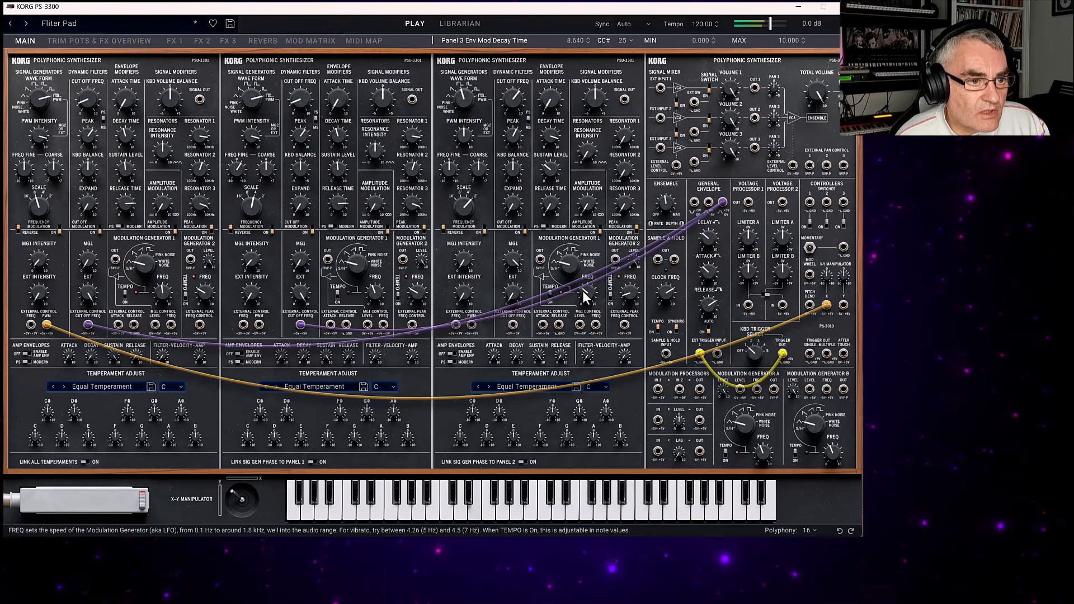
Set Panel 3's MG 1 frequency to 4.966 and patch the Mod Wheel output to that panel's MG1 level control input.
drag(582, 290, 587, 268)
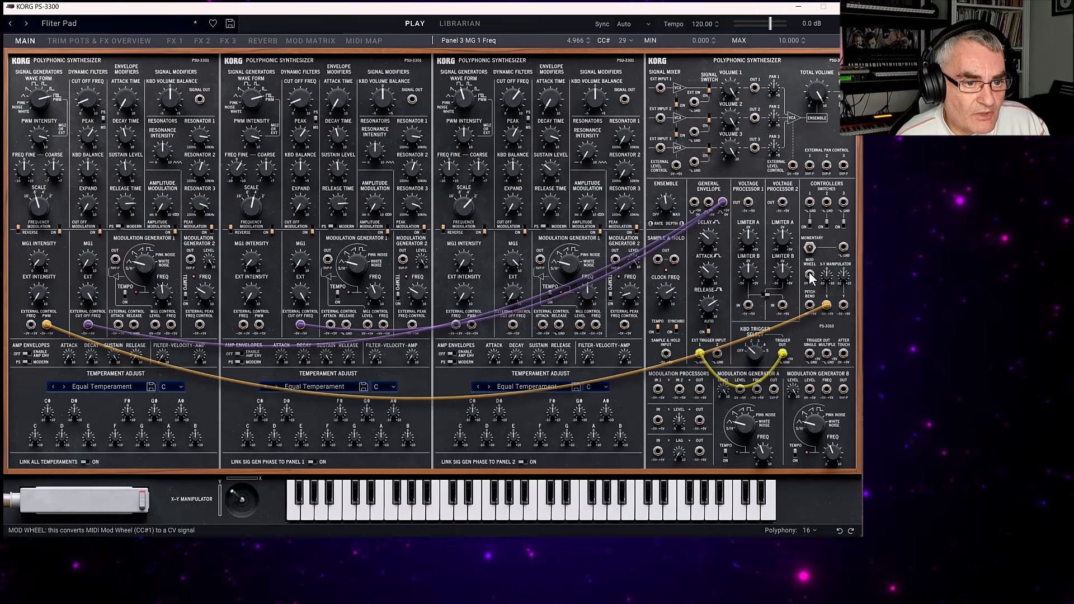
drag(810, 274, 542, 324)
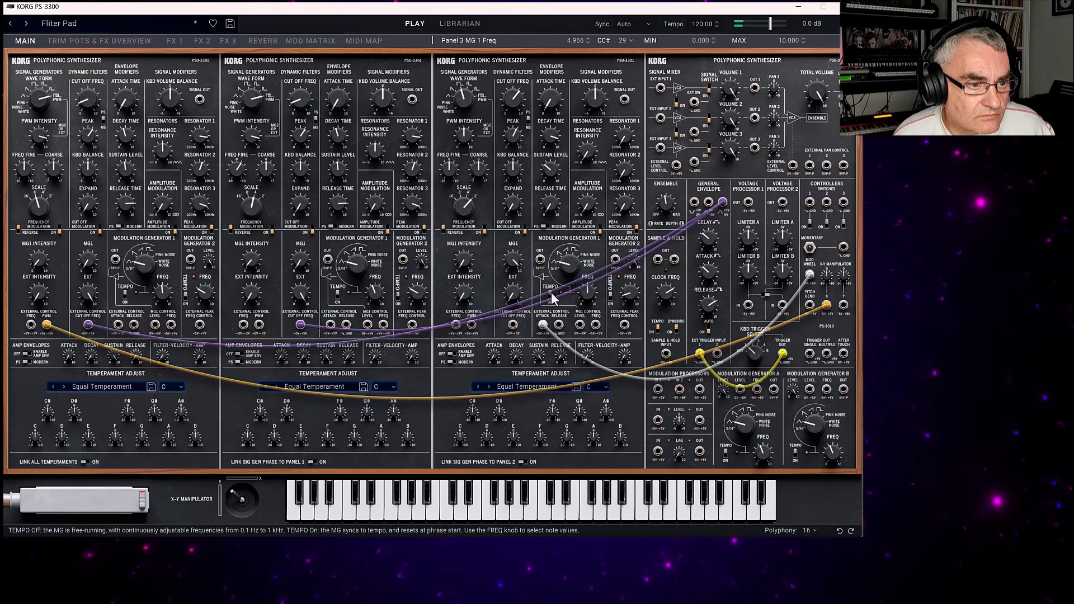
drag(542, 326, 580, 328)
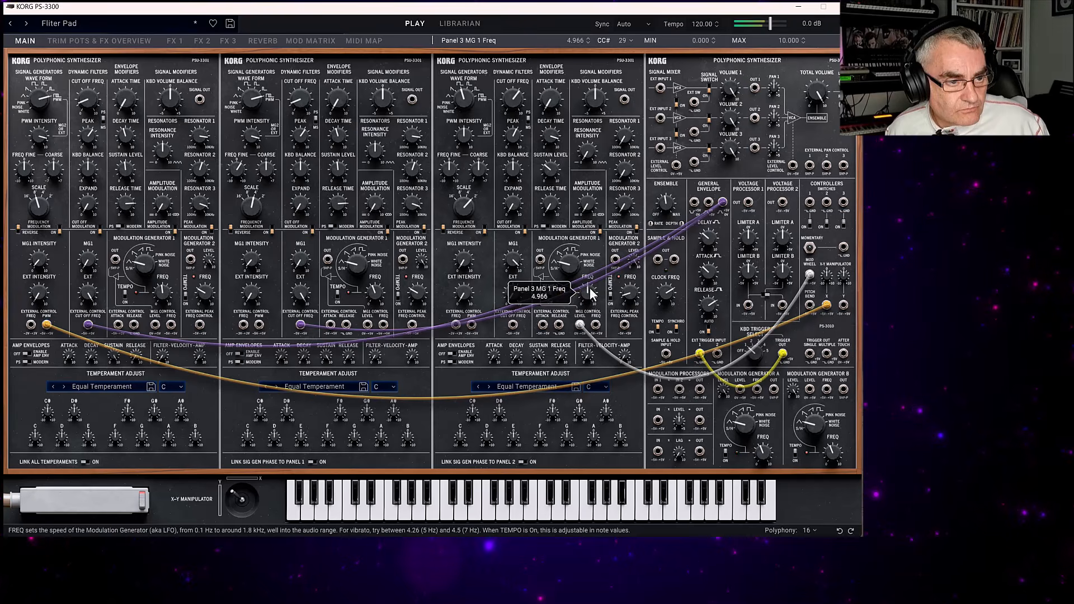
Try different modulation speeds on Panel 3's MG 1 and settle its frequency at 3.920.
drag(581, 235, 578, 220)
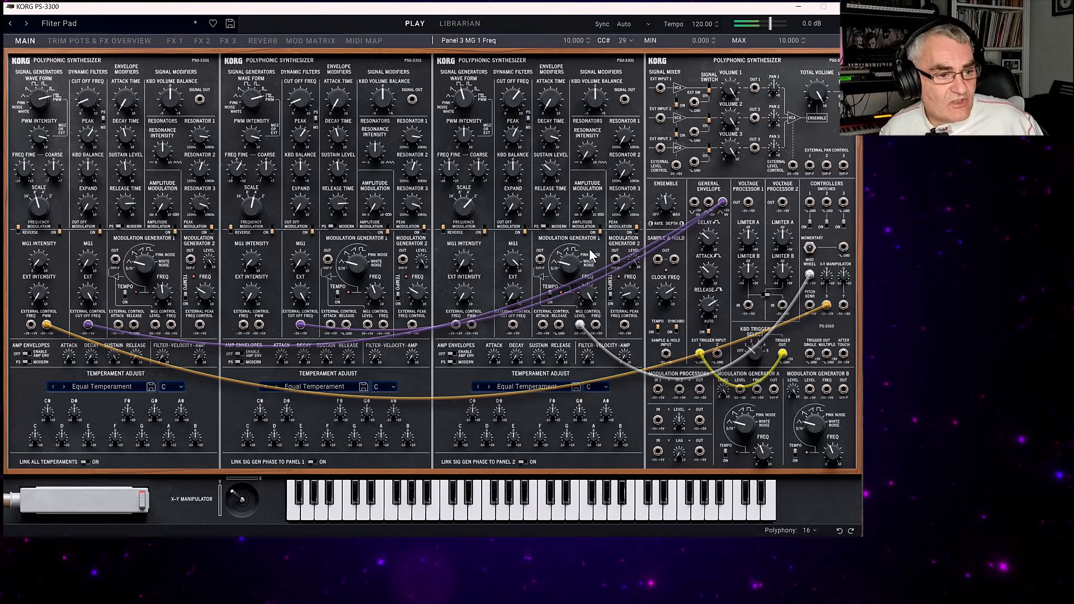
drag(586, 303, 597, 357)
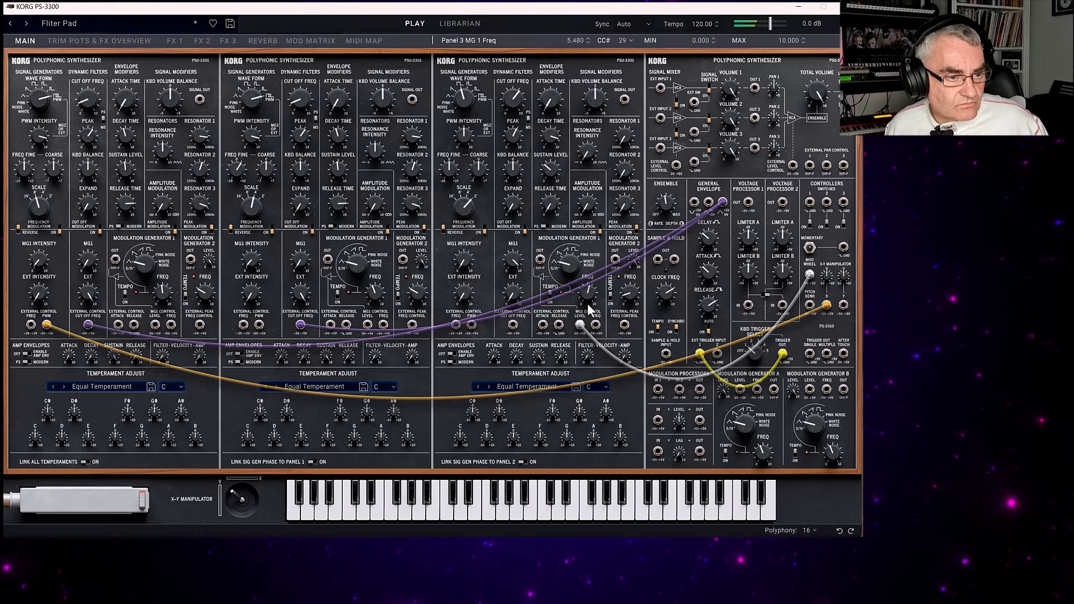
drag(587, 304, 594, 342)
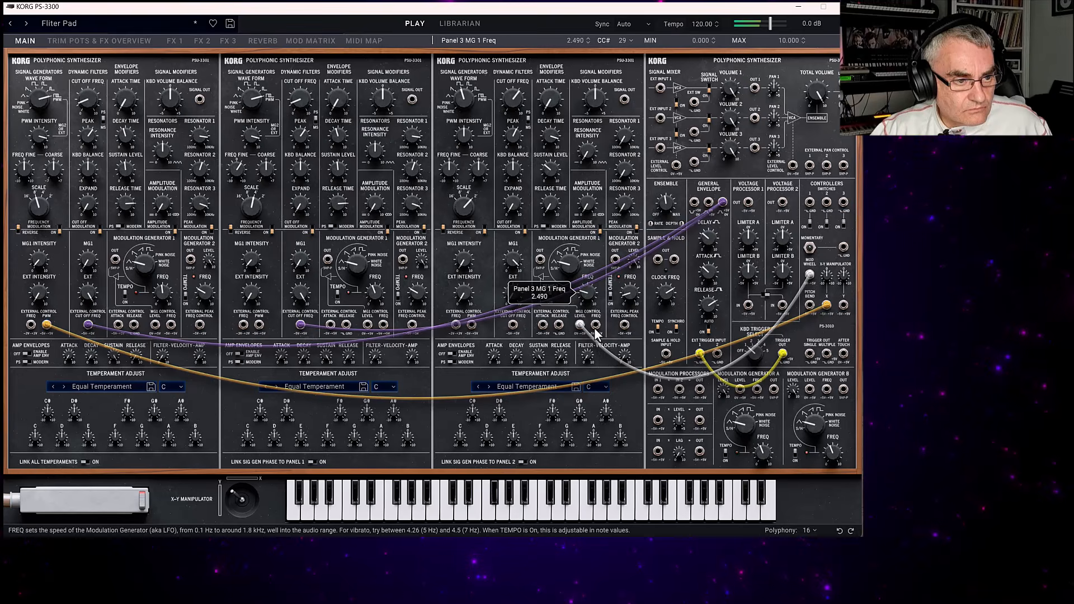
drag(585, 296, 587, 321)
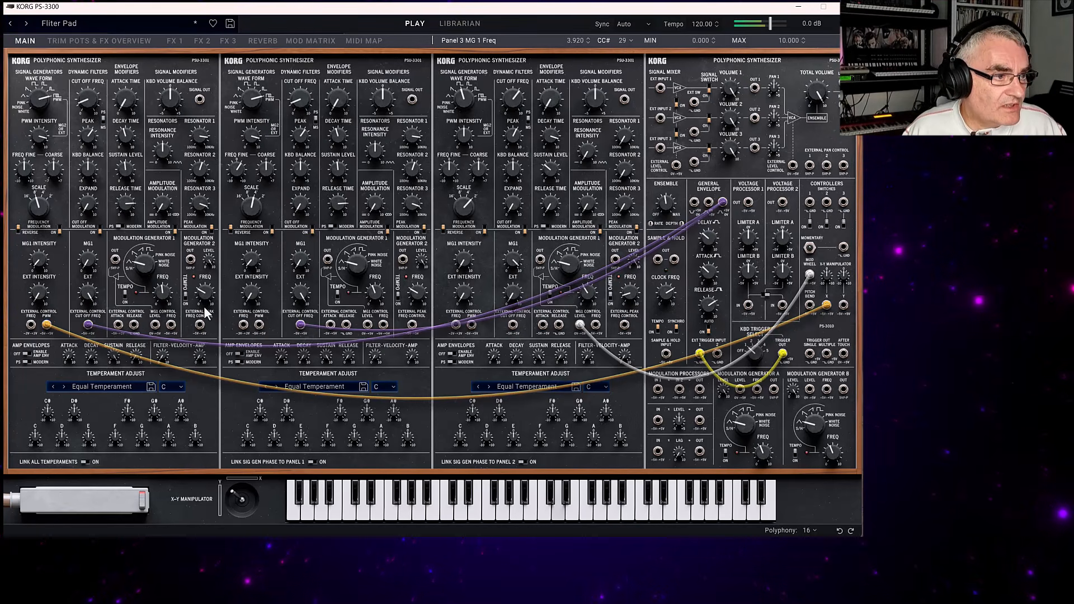
Set Panel 1's MG 2 frequency to 5.198 and assign Panel 1's filter cutoff to CC 24 using MIDI Map Learn.
drag(203, 241, 221, 270)
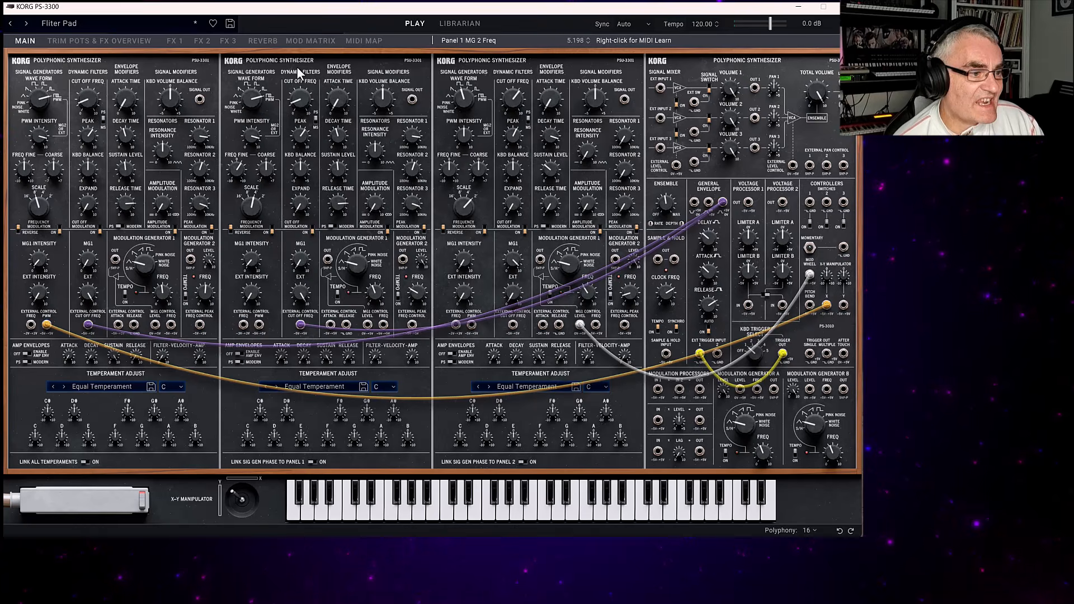
click(85, 107)
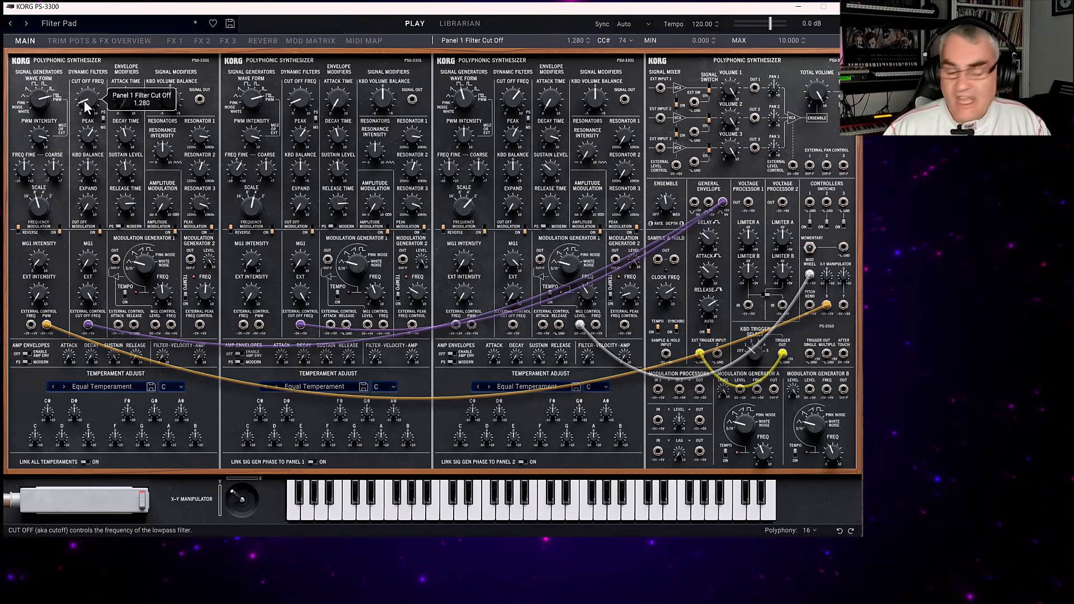
right_click(84, 112)
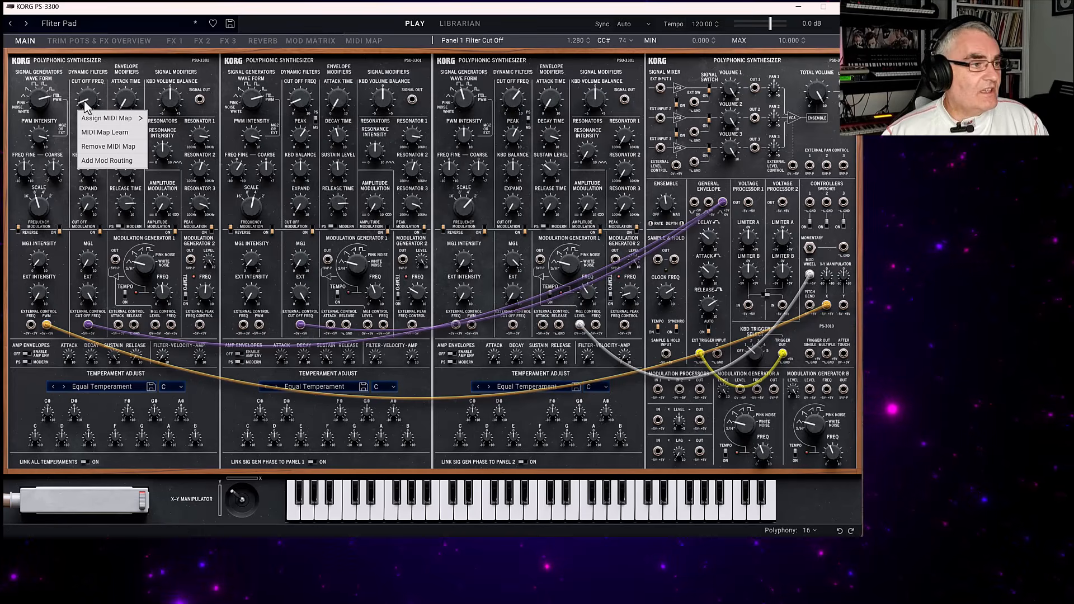
click(114, 135)
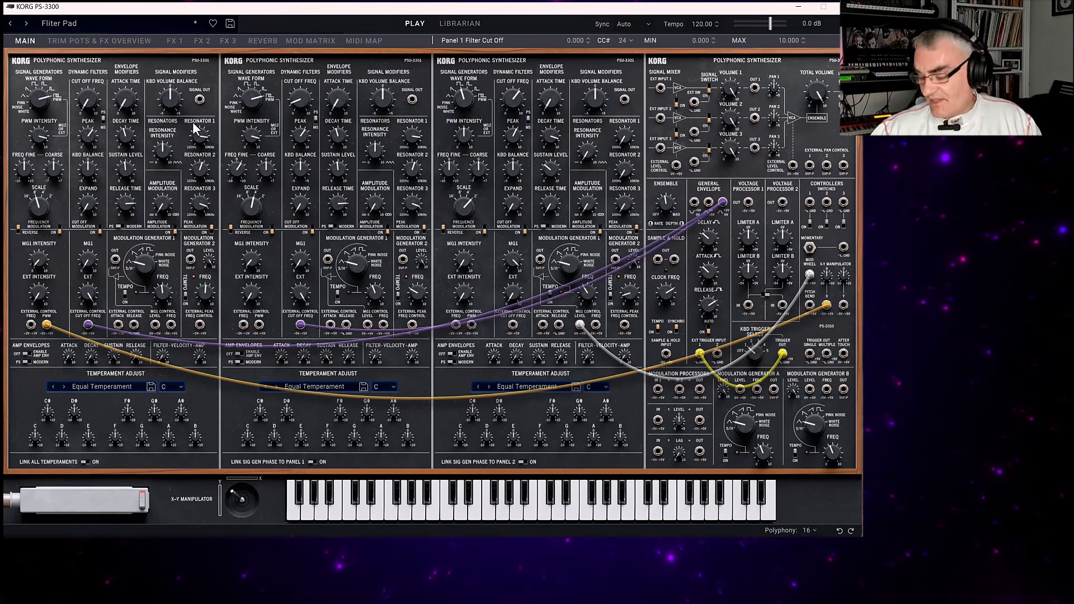
Look at the MIDI mapping options for Panel 2's filter cutoff and recheck the assignment of Panel 1's filter cutoff.
right_click(299, 104)
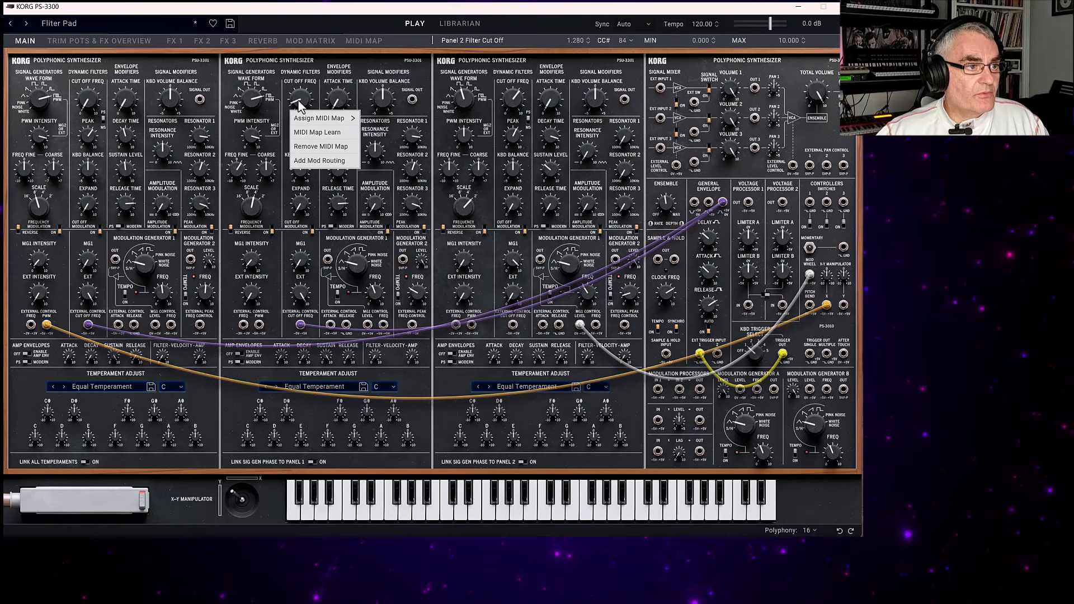
click(80, 112)
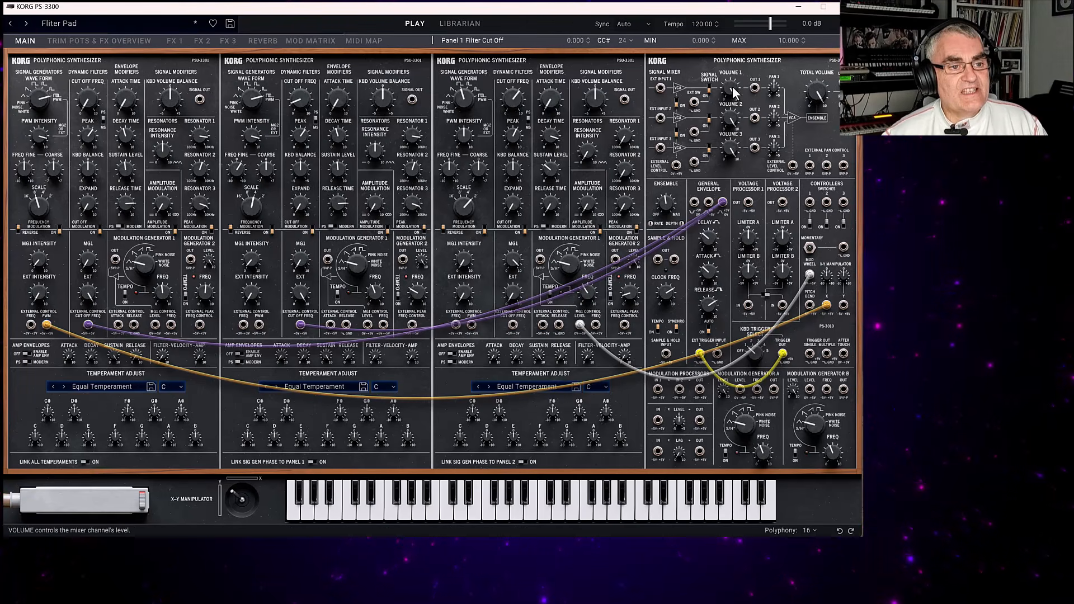
mouse_move(733, 87)
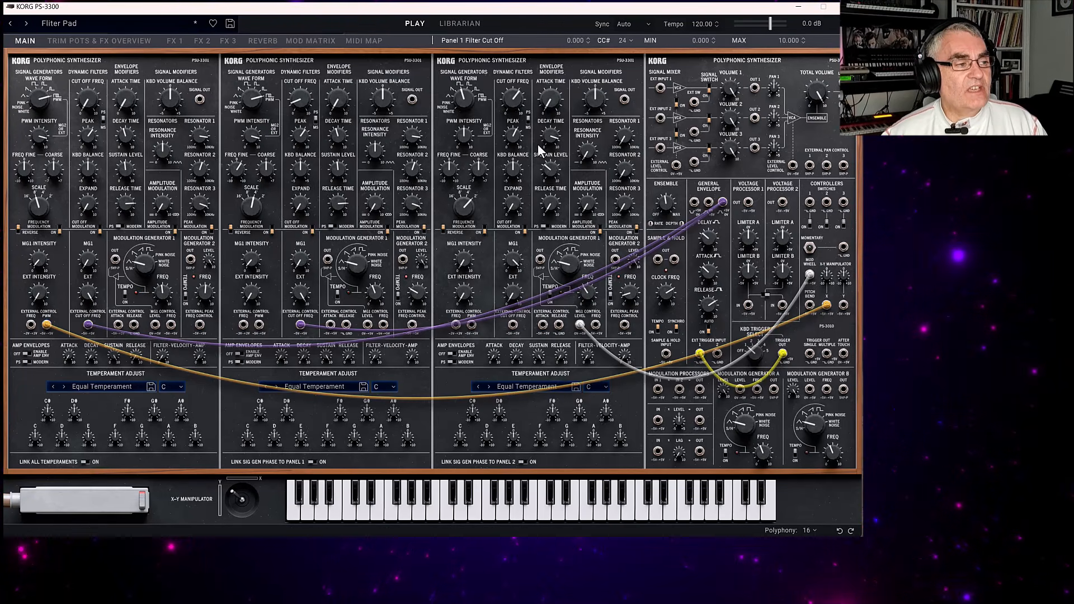